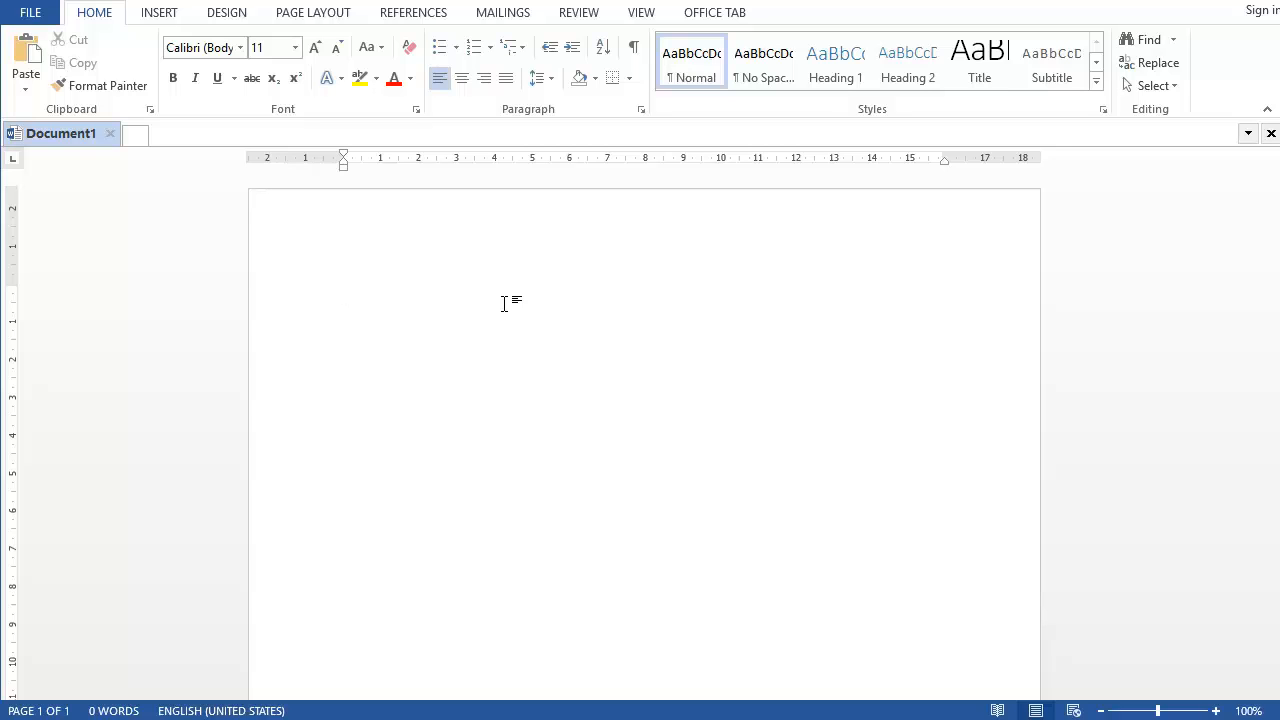
# Write the title line "Classroom in a book" at the start of the blank document
pyautogui.write('Cl')
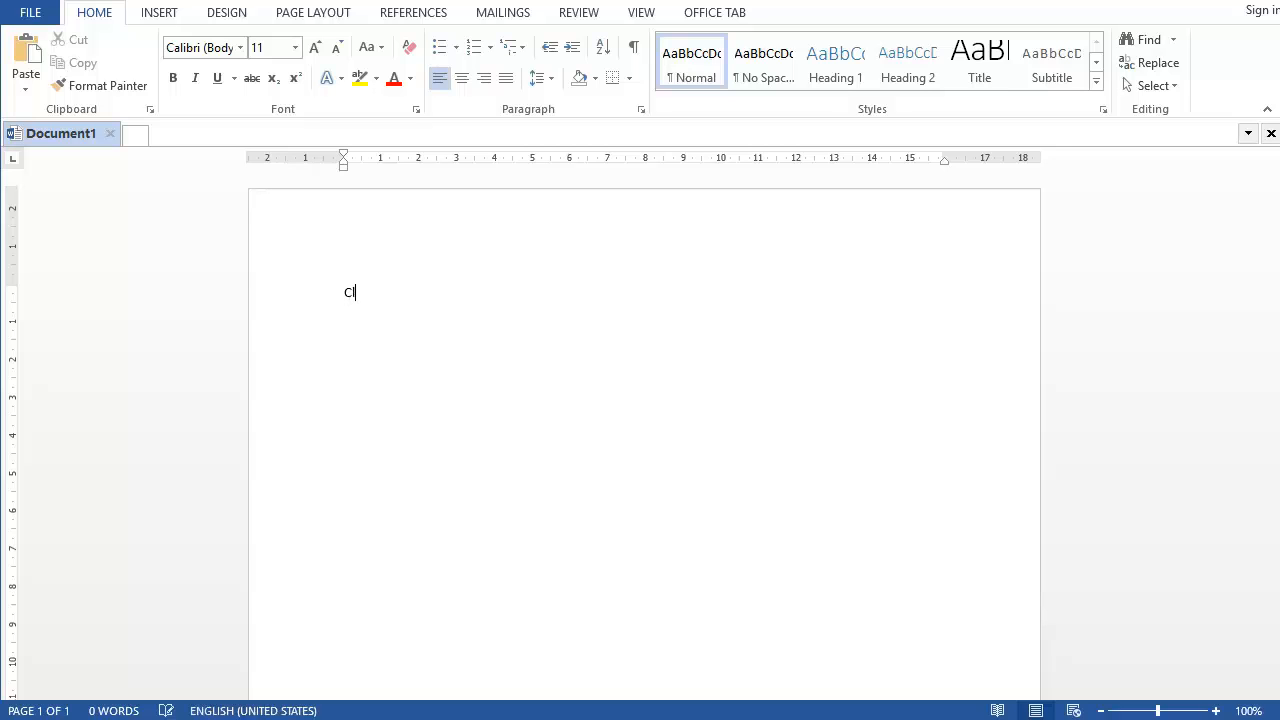
pyautogui.write('assroom in a')
pyautogui.write(' book ')
# Write the sentence "The fastest, easiest, most comprehensive way to learn." on the line below the title
pyautogui.write('The f')
pyautogui.write('astest,')
pyautogui.write(' eas')
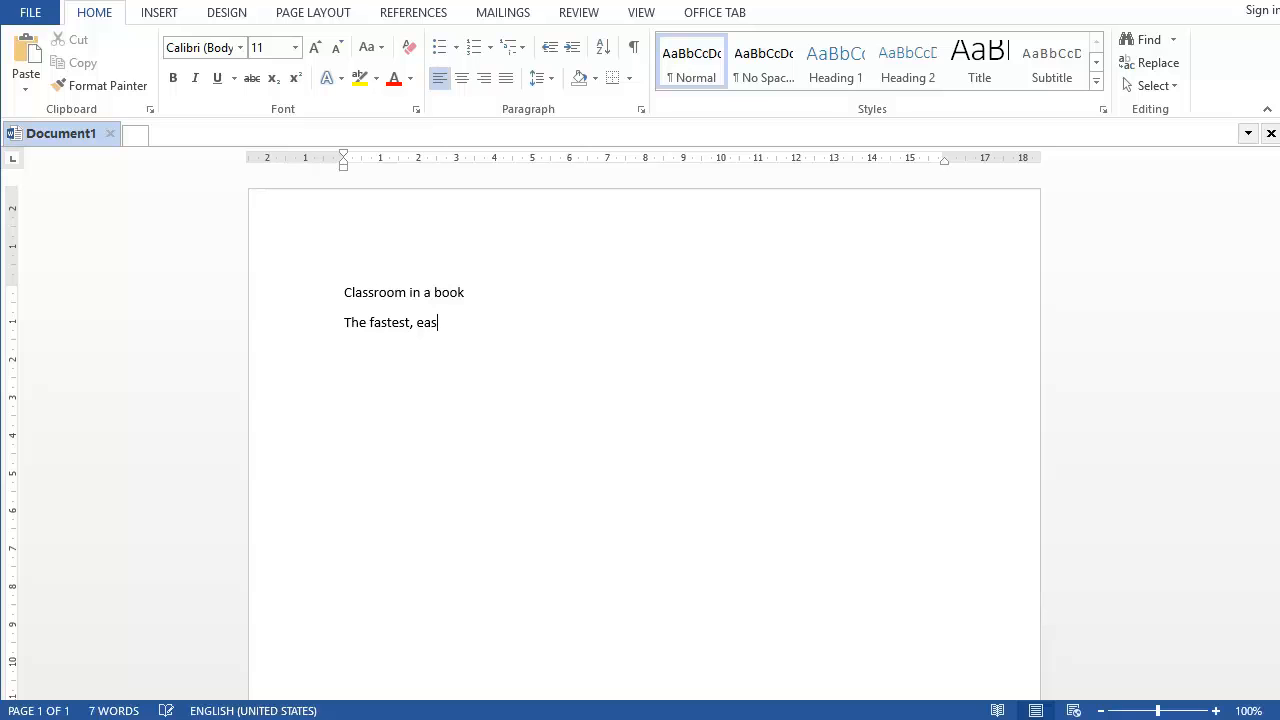
pyautogui.write('iest, most comprehensive ')
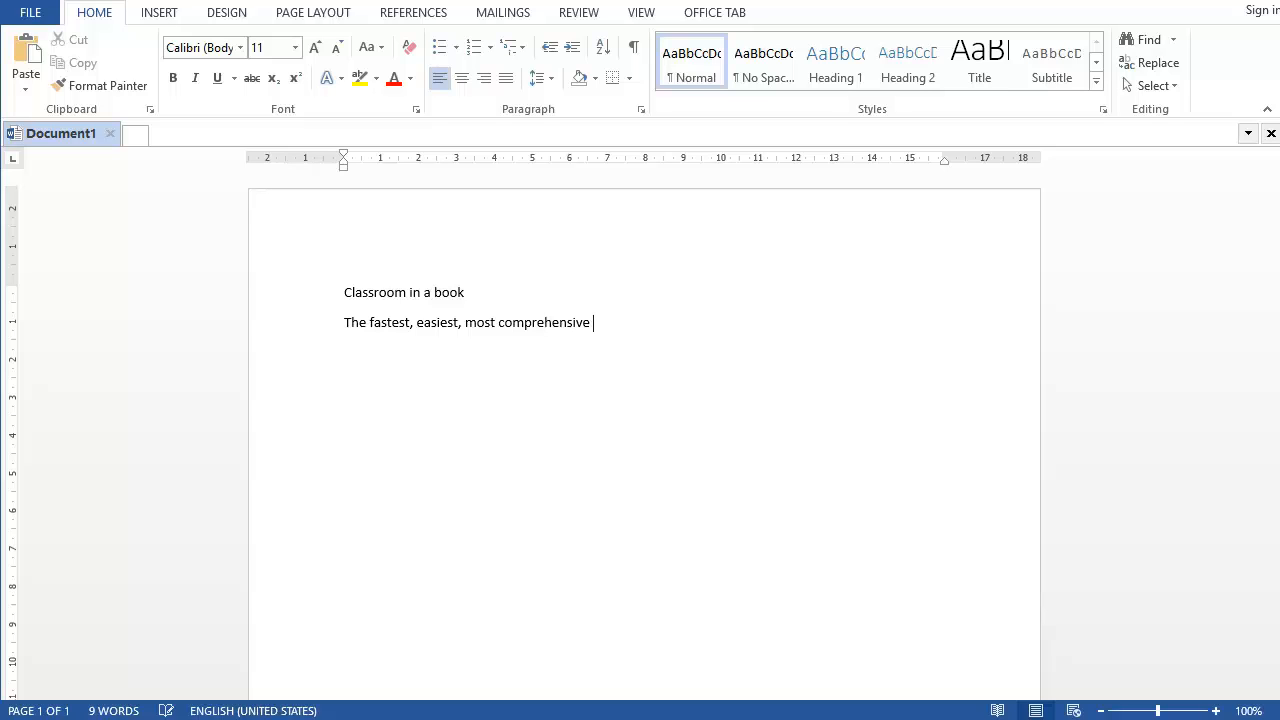
pyautogui.write('way ')
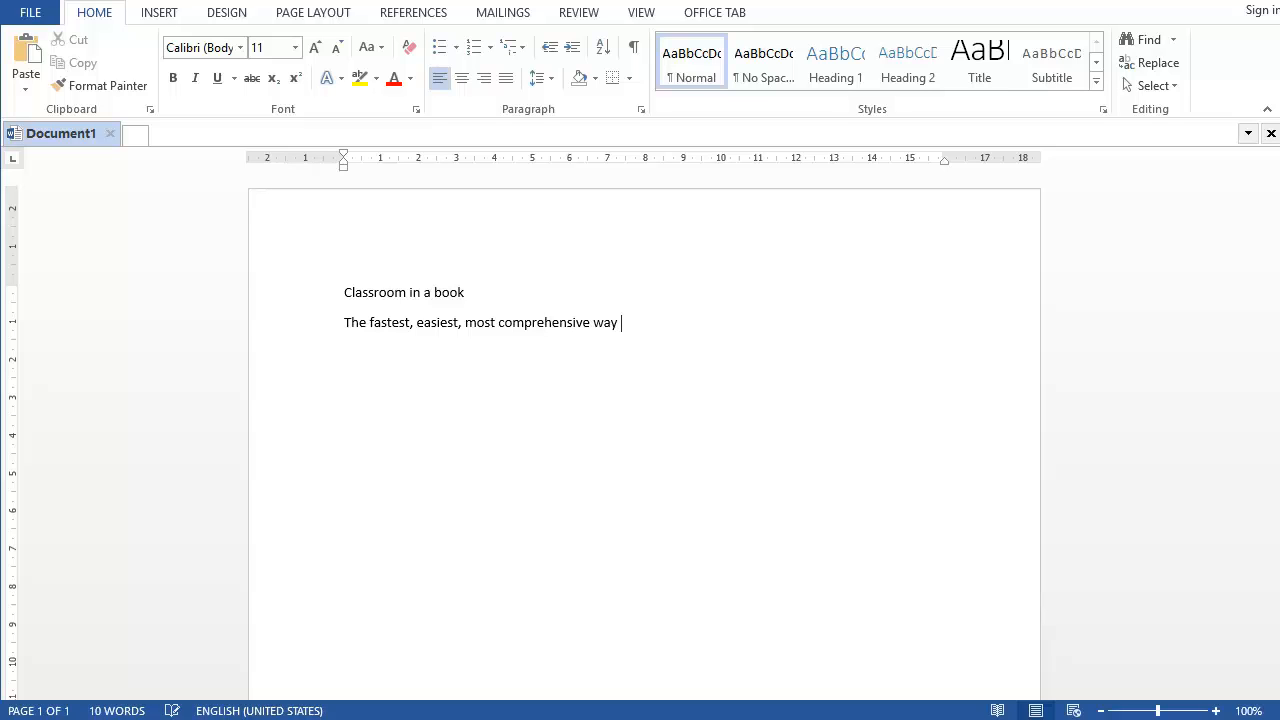
pyautogui.write('to learn.')
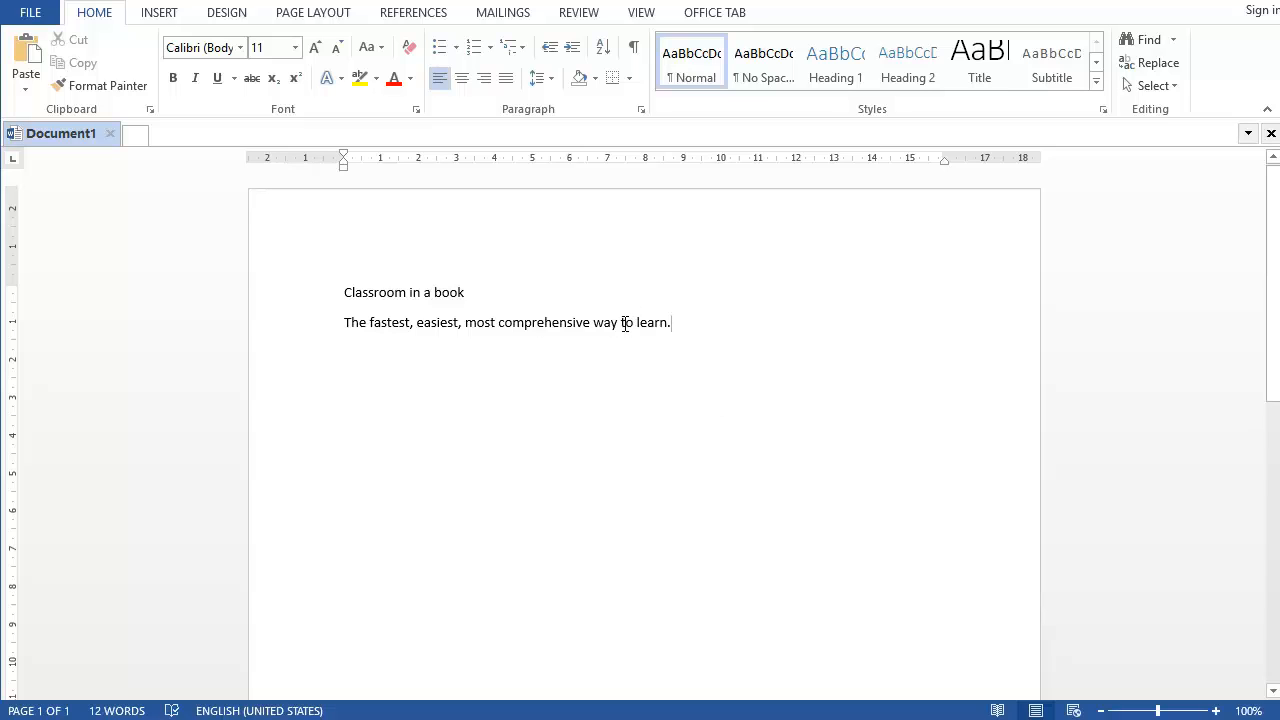
# Copy the sentence below the title and paste it once after itself, keeping the source formatting
pyautogui.moveTo(671, 323); pyautogui.dragTo(356, 328)
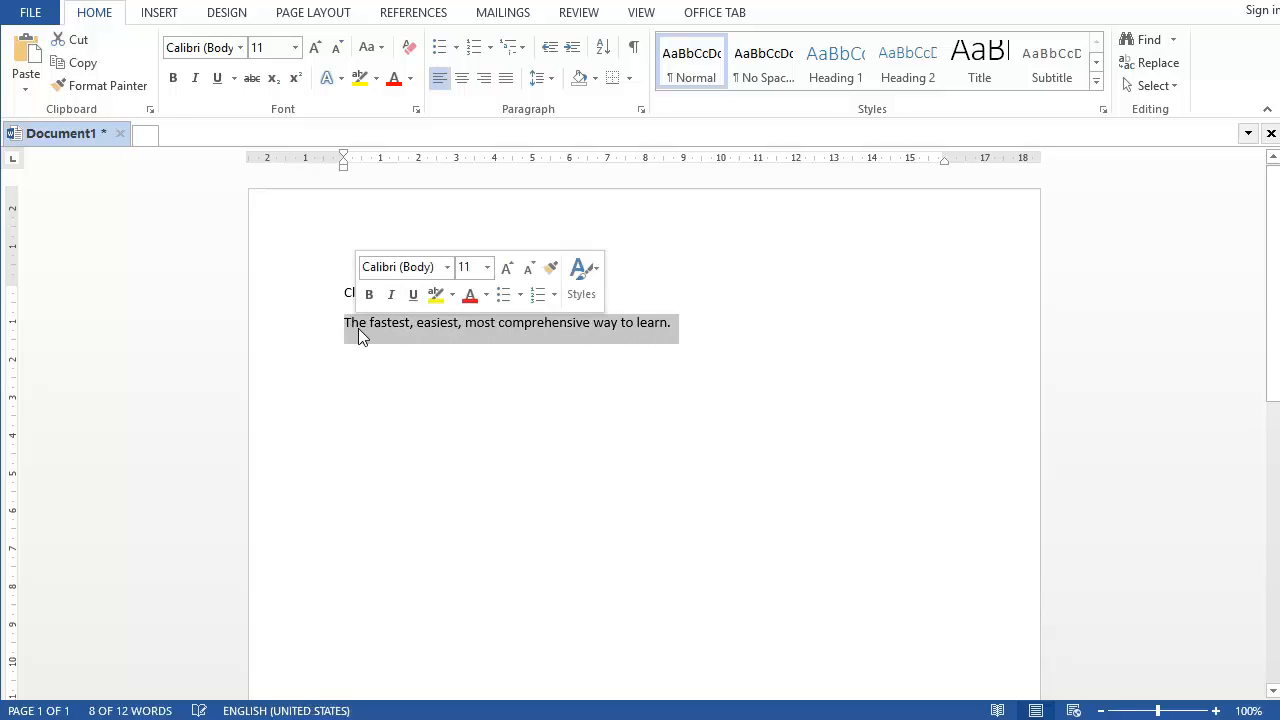
pyautogui.click(678, 324)
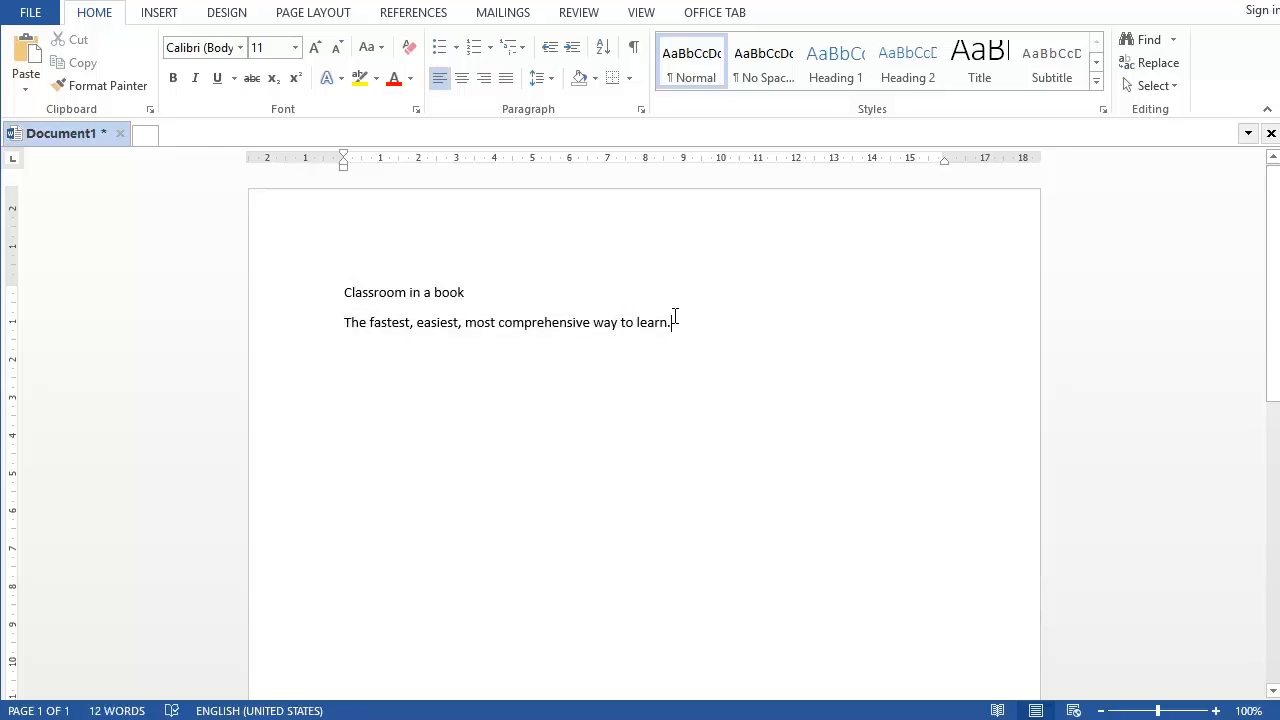
pyautogui.moveTo(668, 321); pyautogui.dragTo(346, 324)
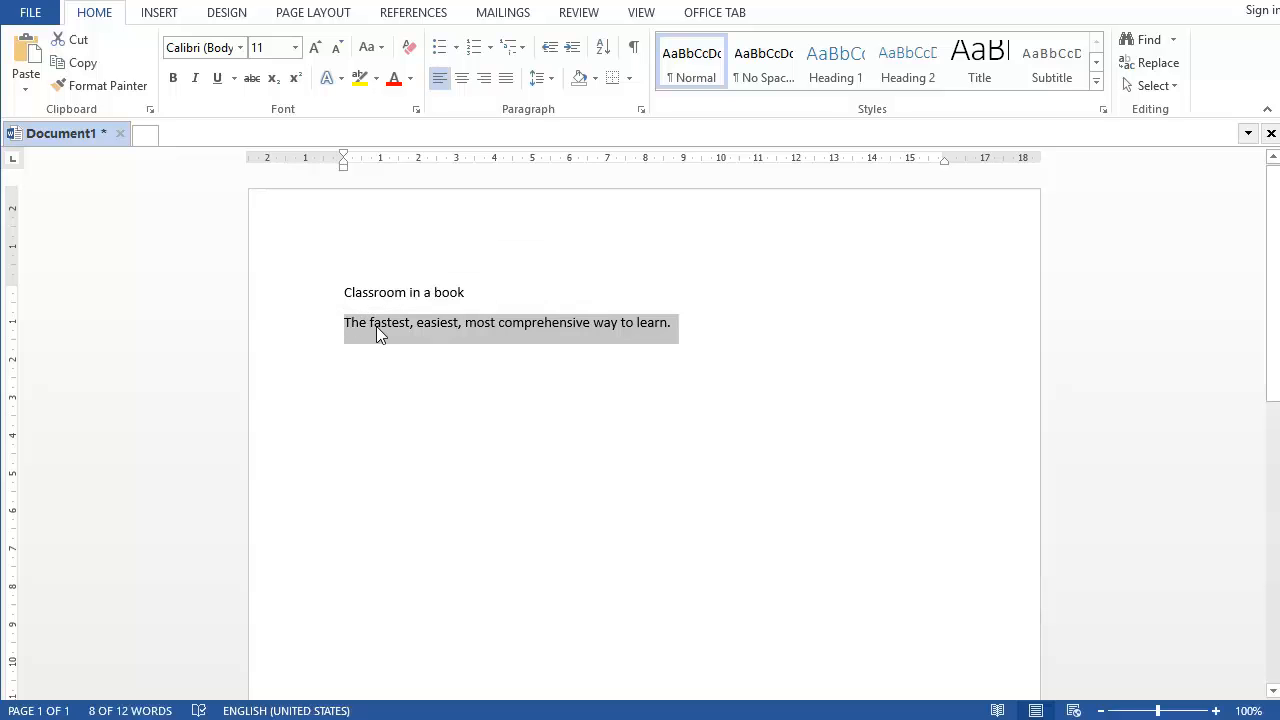
pyautogui.rightClick(378, 324)
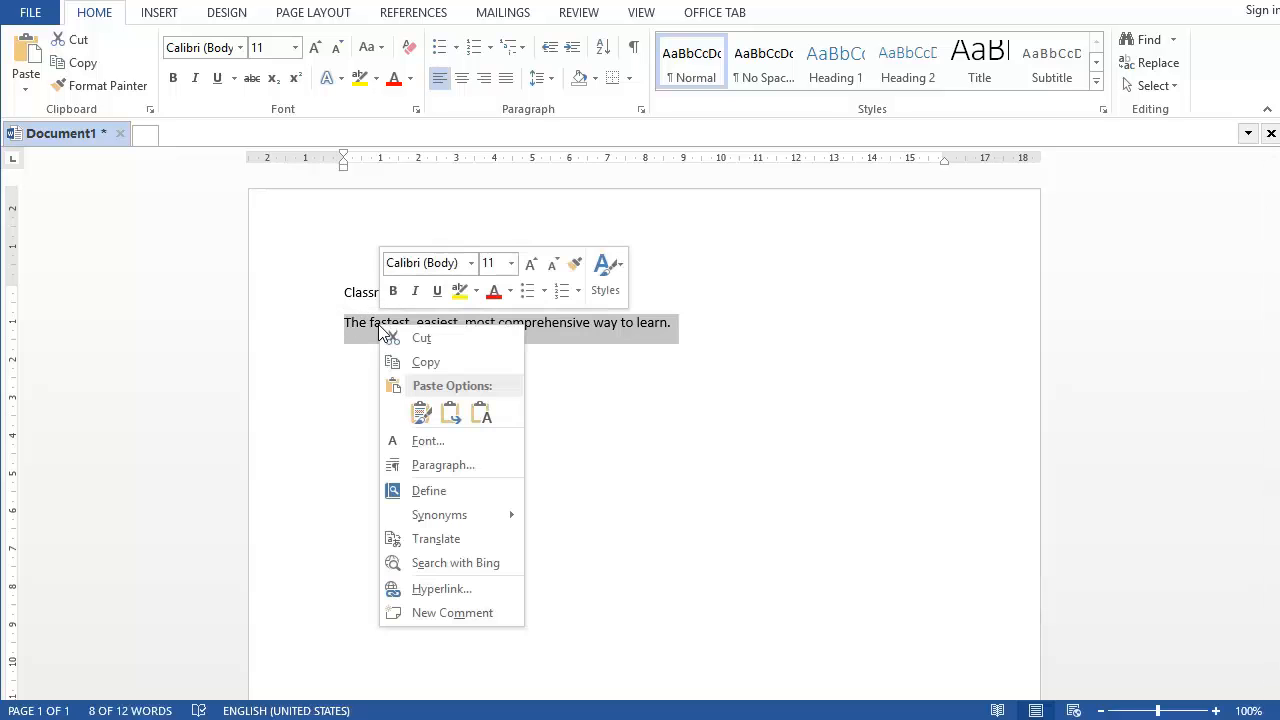
pyautogui.click(445, 364)
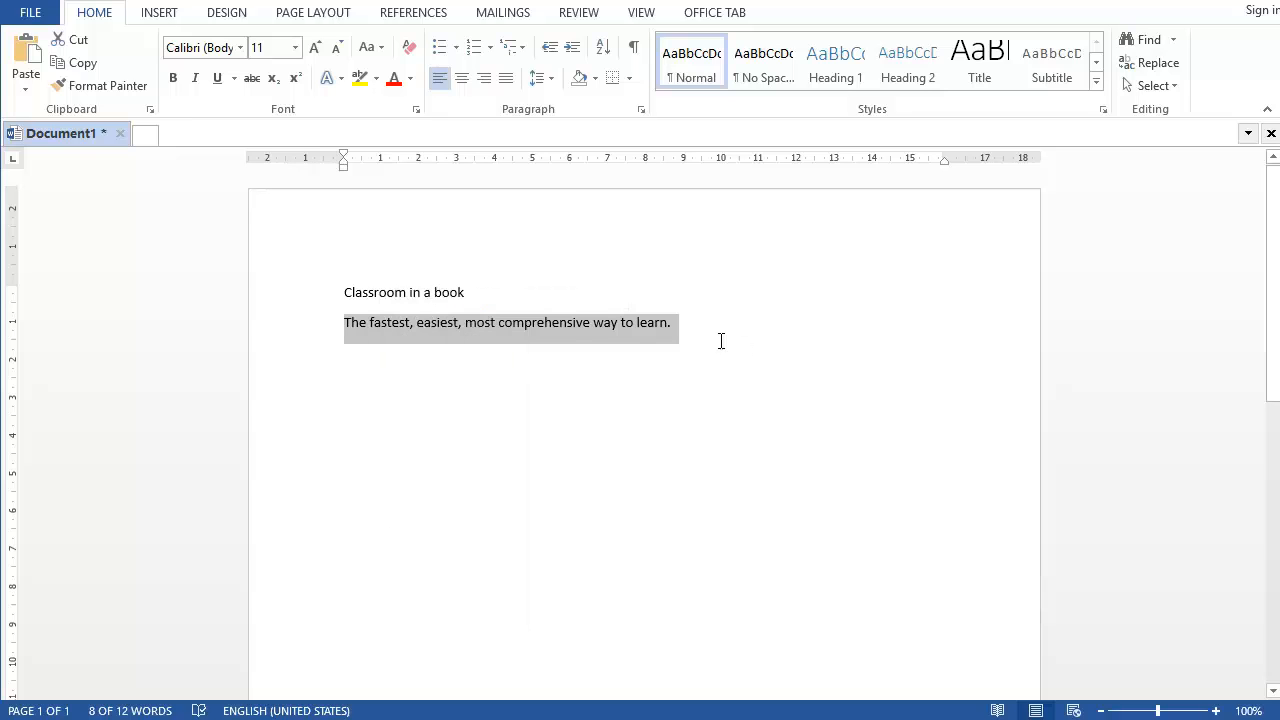
pyautogui.click(680, 326)
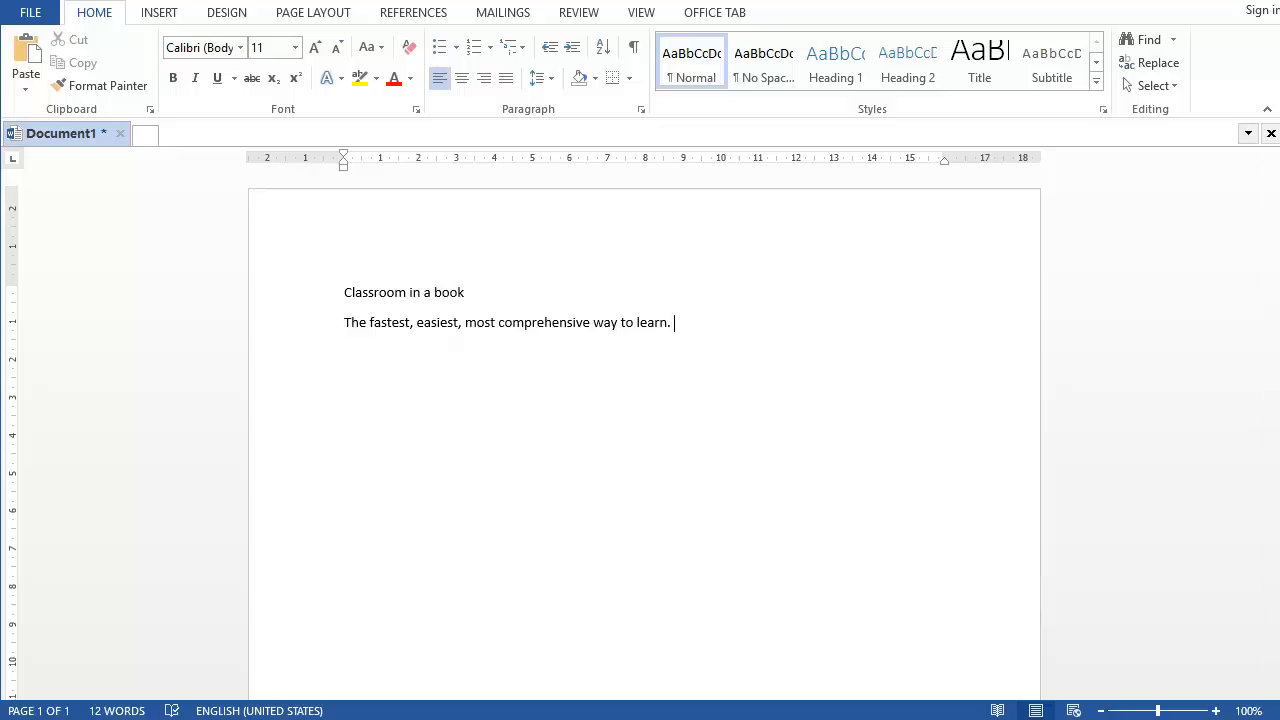
pyautogui.rightClick(676, 322)
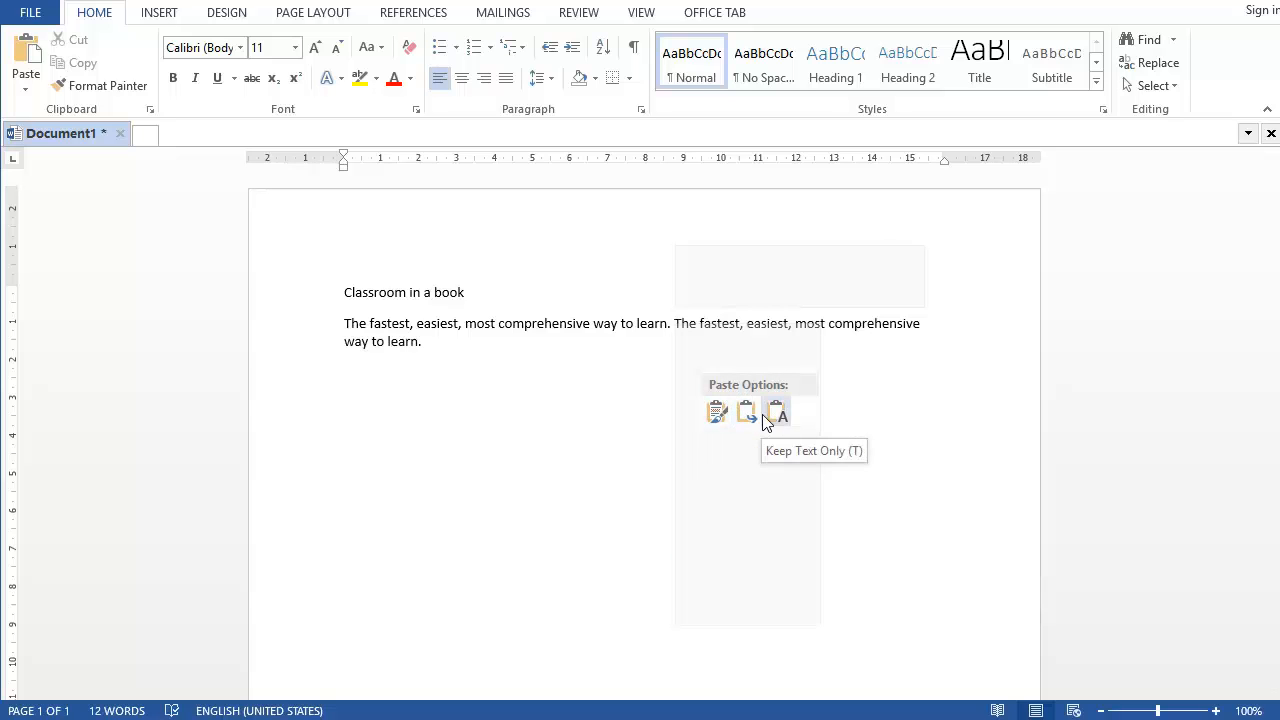
pyautogui.click(727, 415)
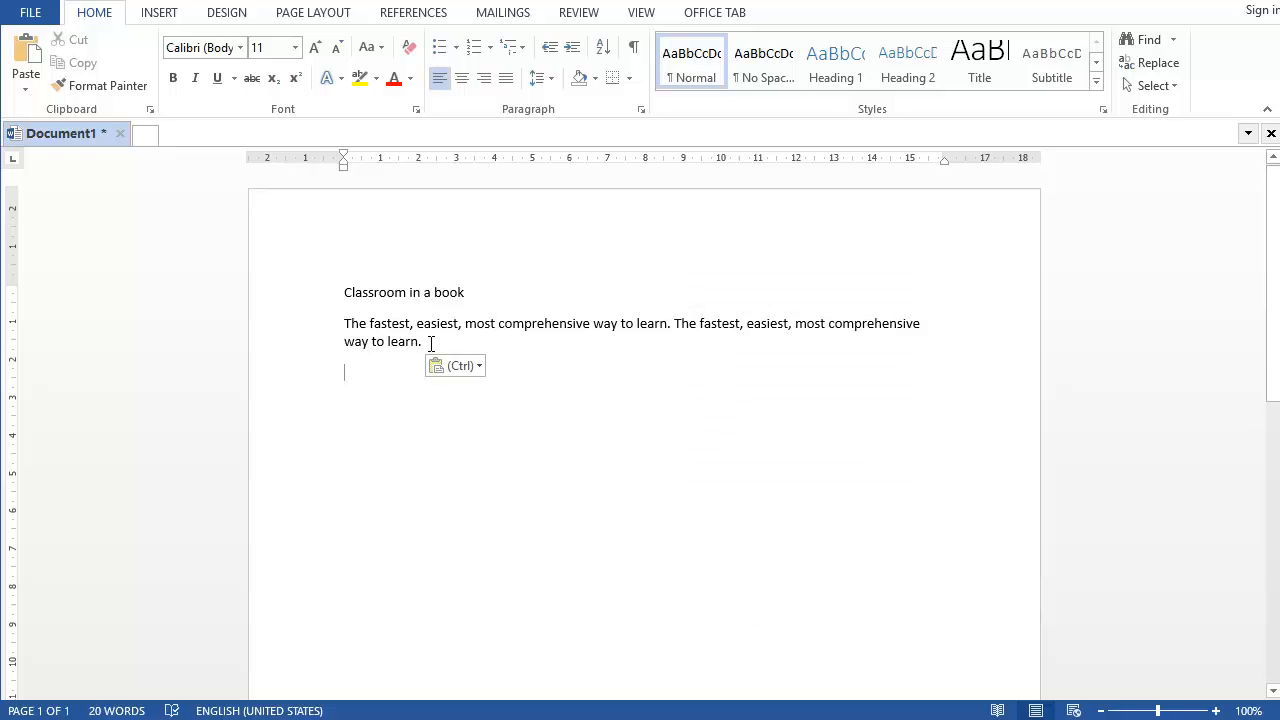
# Add the sentence a third time at the end of the paragraph
pyautogui.moveTo(430, 343); pyautogui.dragTo(674, 323)
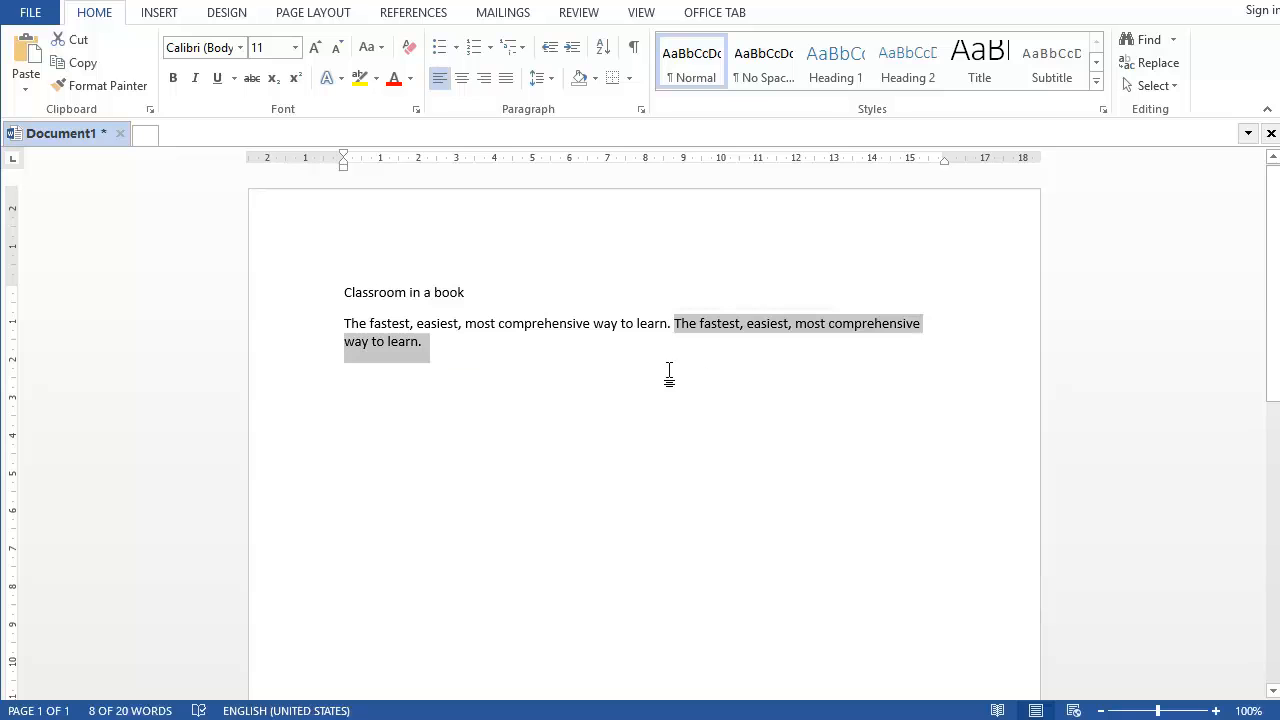
pyautogui.click(444, 347)
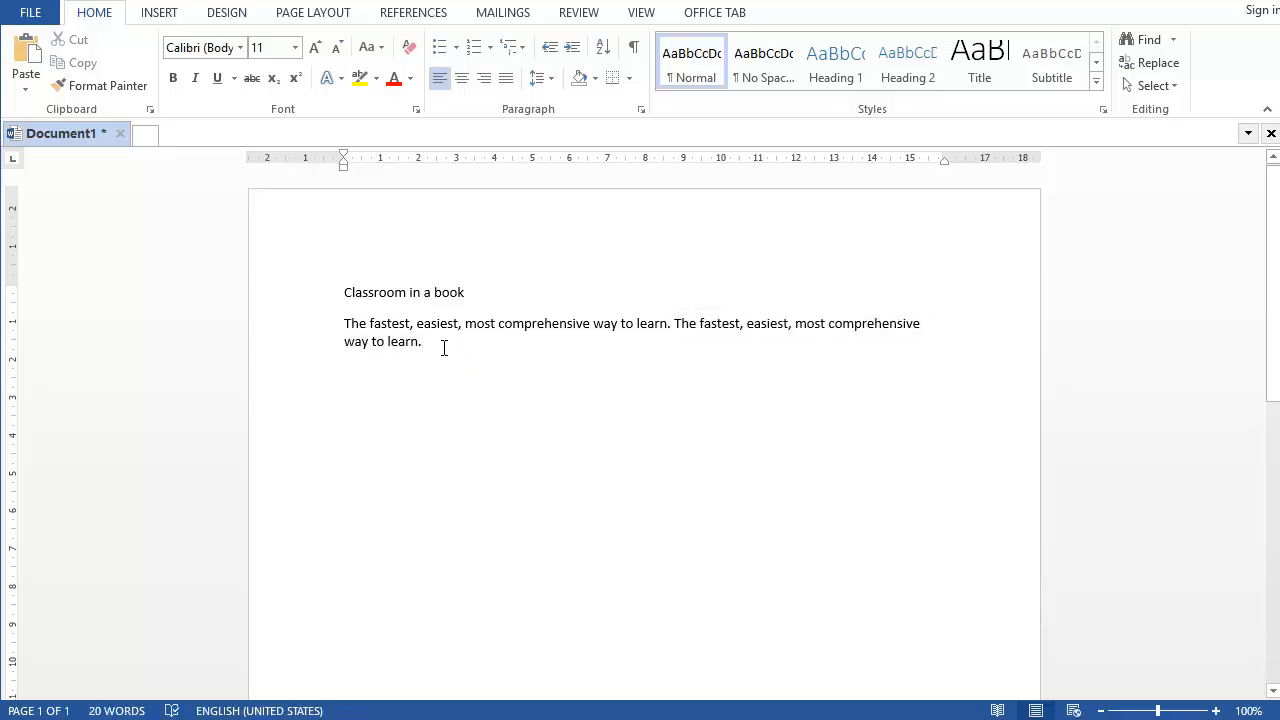
pyautogui.hotkey('ctrl', 'v')
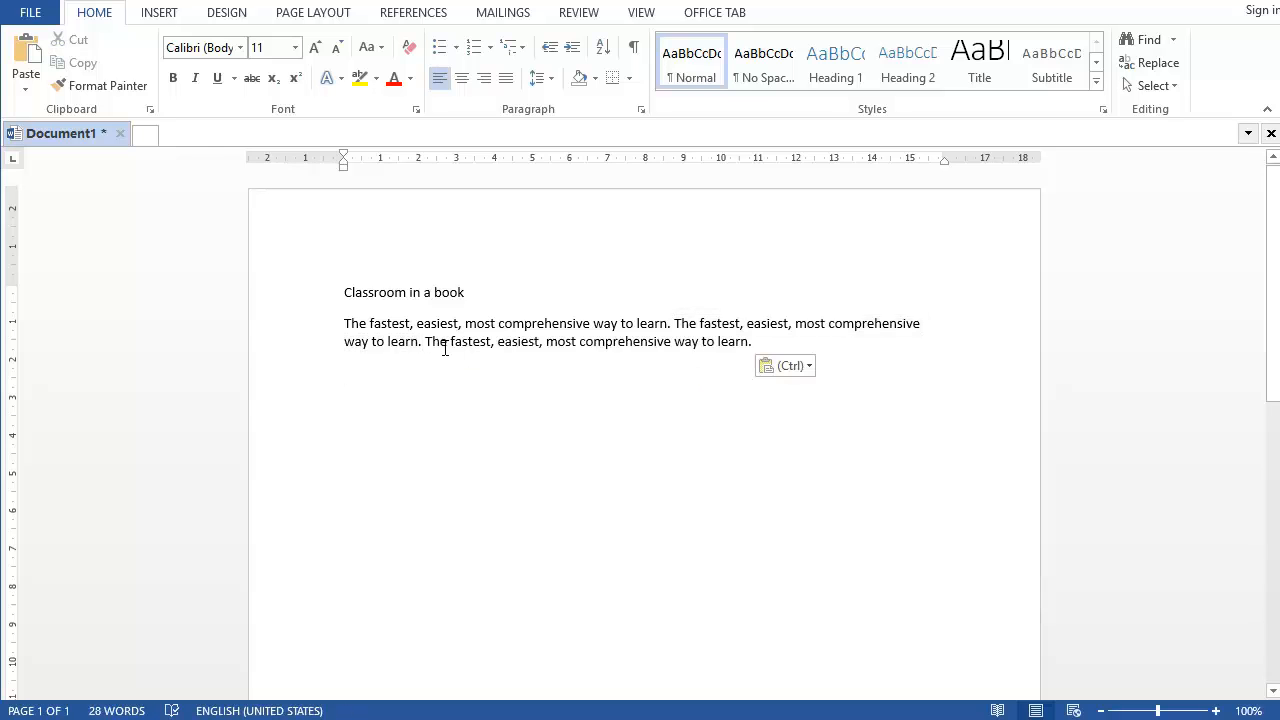
# Paste the sentence four more times as separate paragraphs and delete those extra copies
pyautogui.hotkey('ctrl', 'v')
pyautogui.hotkey('ctrl', 'v')
pyautogui.hotkey('ctrl', 'v')
pyautogui.hotkey('ctrl', 'v')
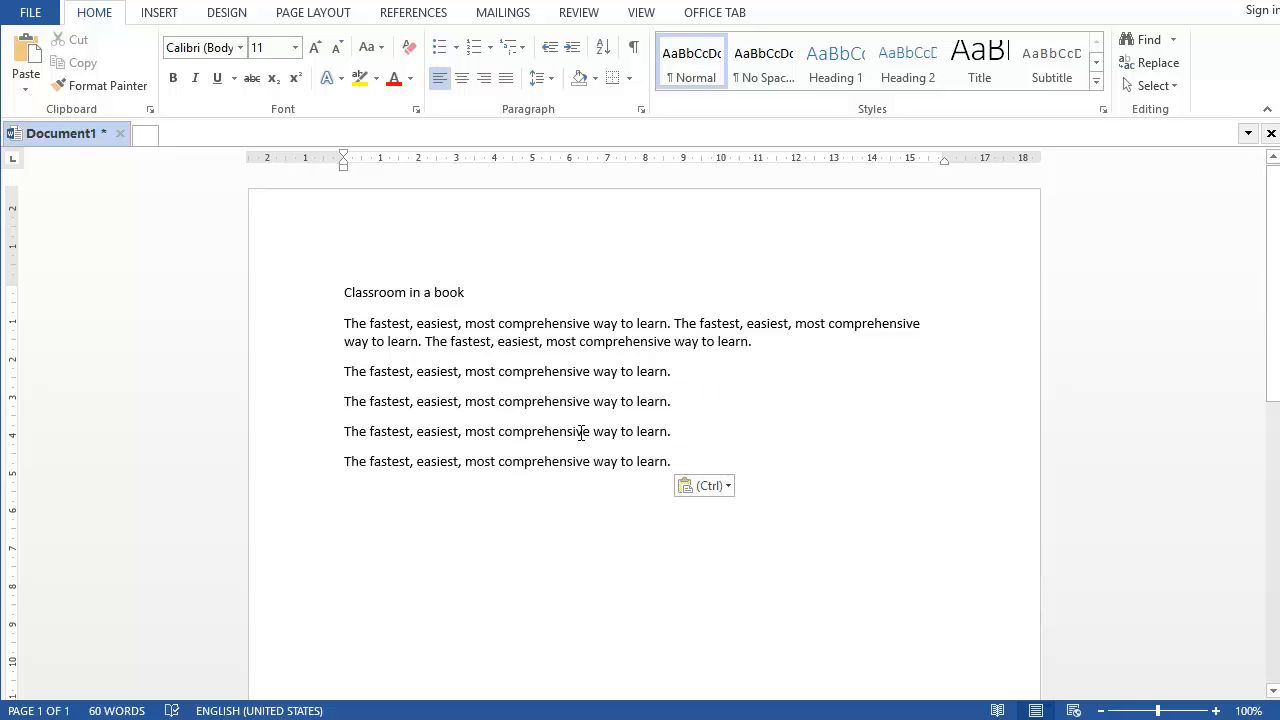
pyautogui.moveTo(683, 462); pyautogui.dragTo(344, 372)
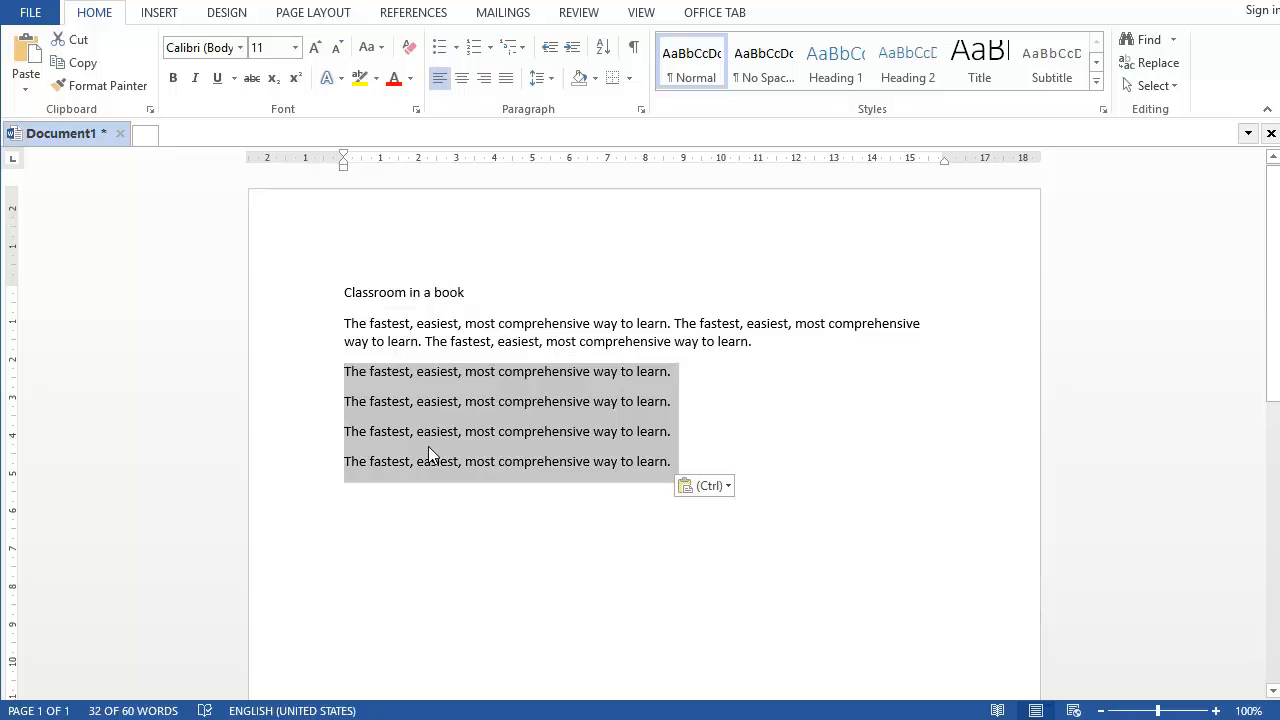
pyautogui.press('Delete')
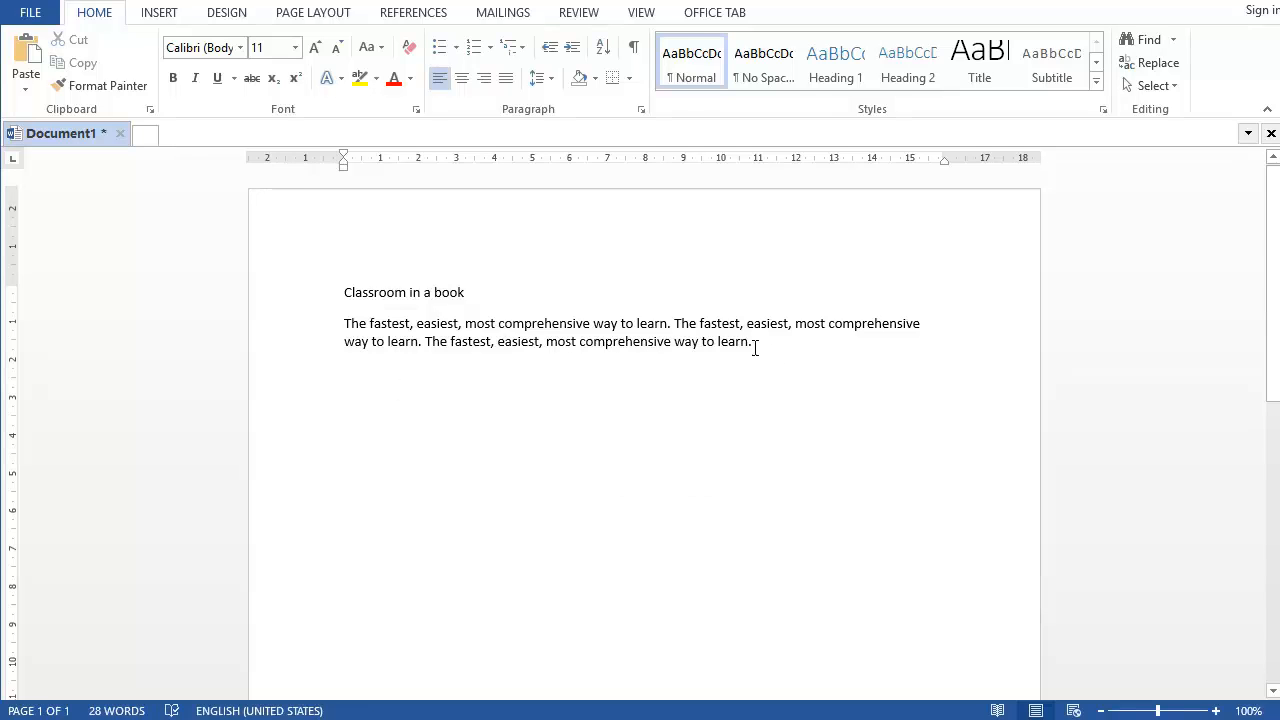
# Copy the paragraph's last sentence without its paragraph break and paste it six times to continue the same paragraph
pyautogui.moveTo(759, 347); pyautogui.dragTo(437, 350)
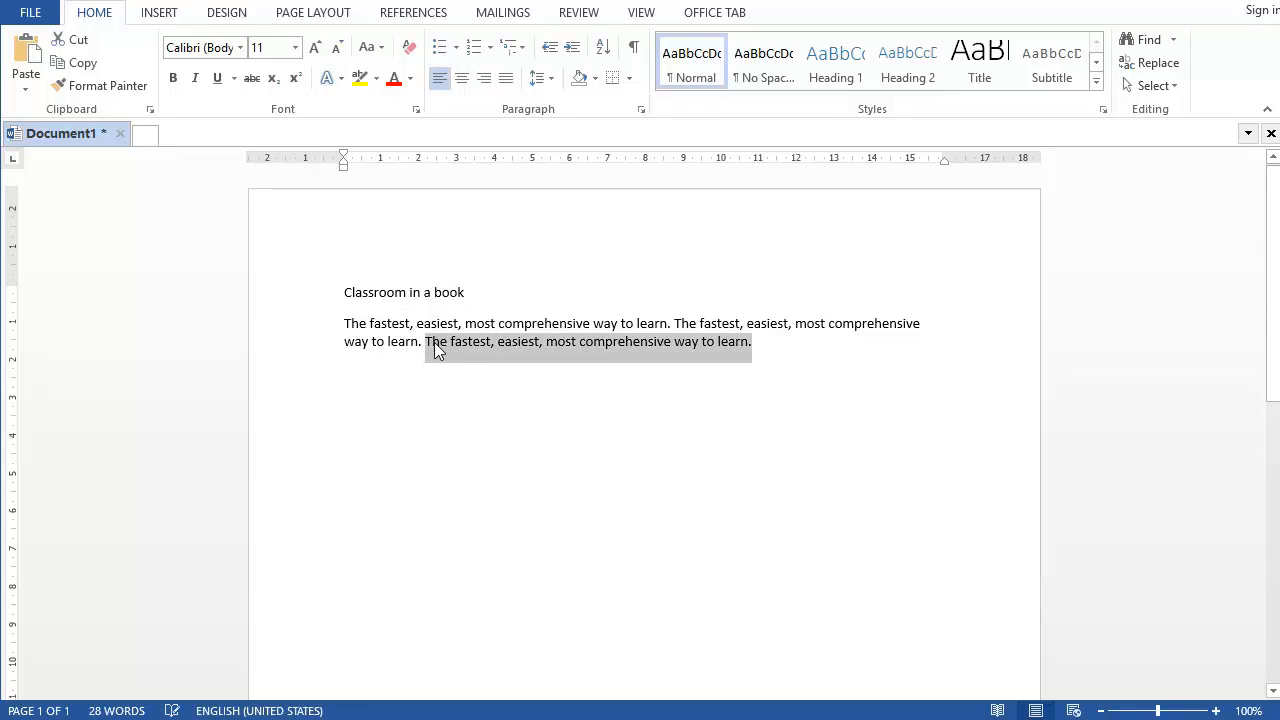
pyautogui.click(760, 343)
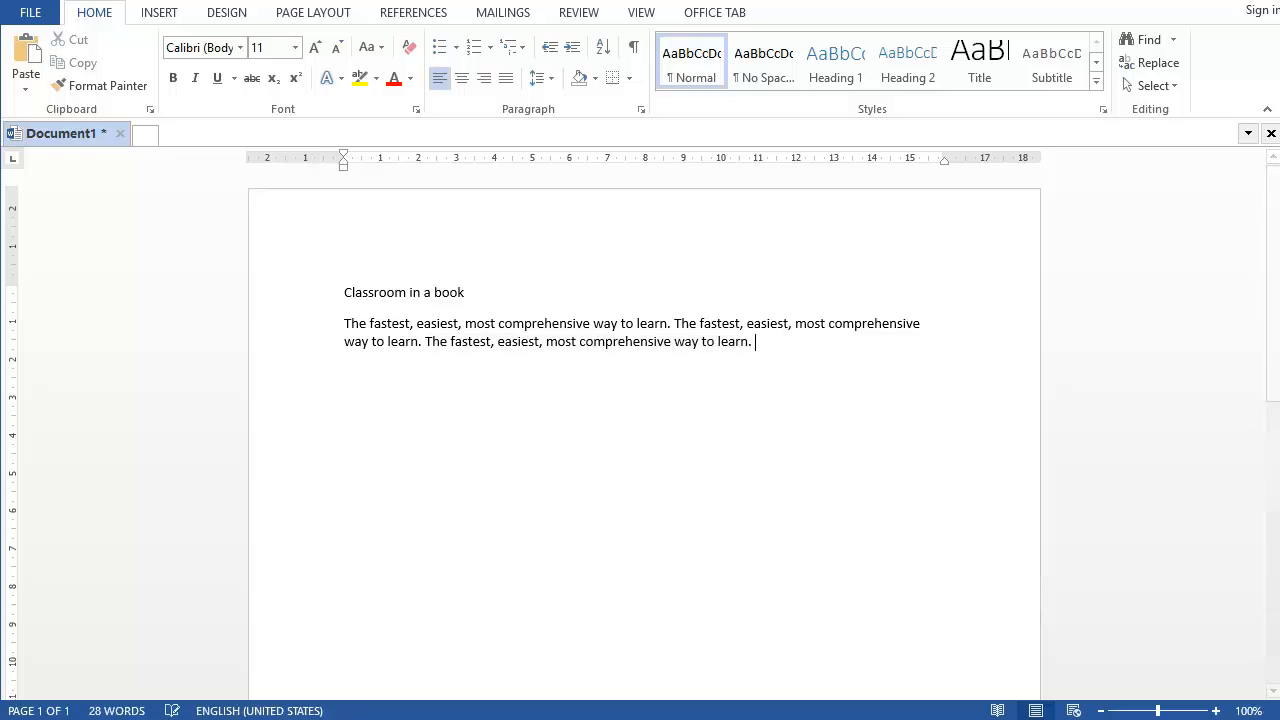
pyautogui.hotkey('ctrl', 'v')
pyautogui.hotkey('ctrl', 'v')
pyautogui.hotkey('ctrl', 'v')
pyautogui.hotkey('ctrl', 'v')
pyautogui.hotkey('ctrl', 'v')
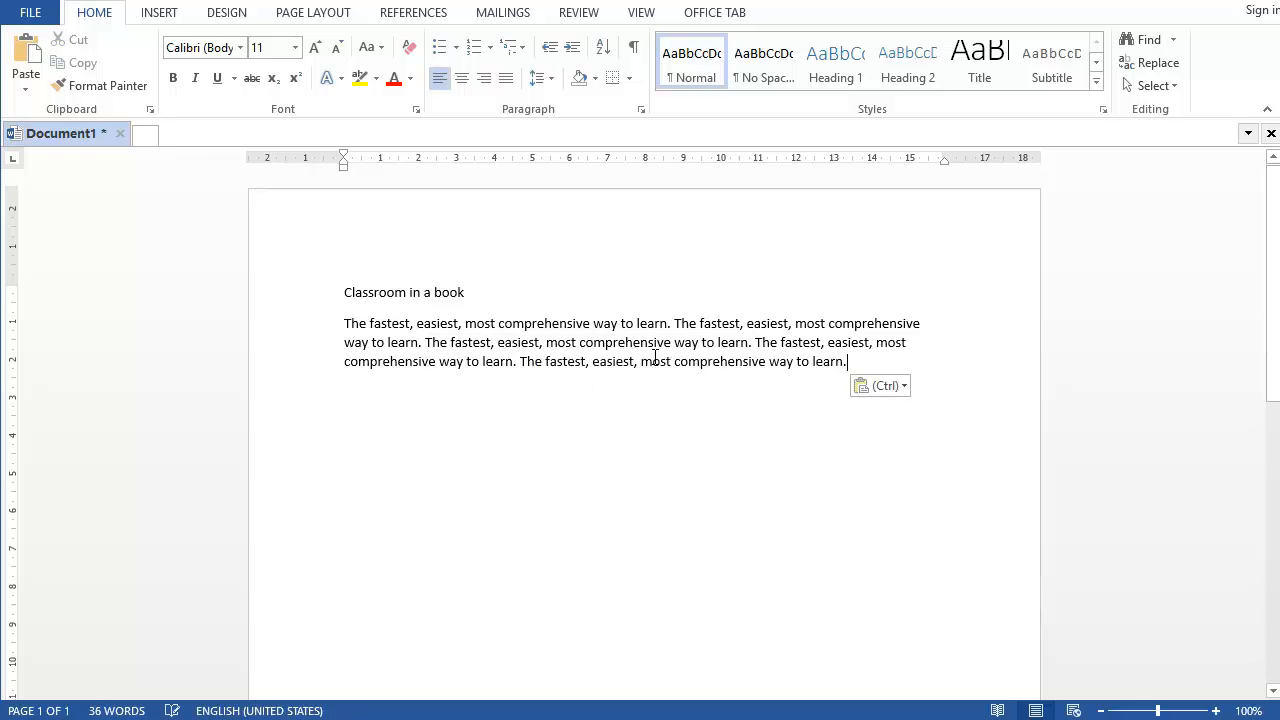
pyautogui.hotkey('ctrl', 'v')
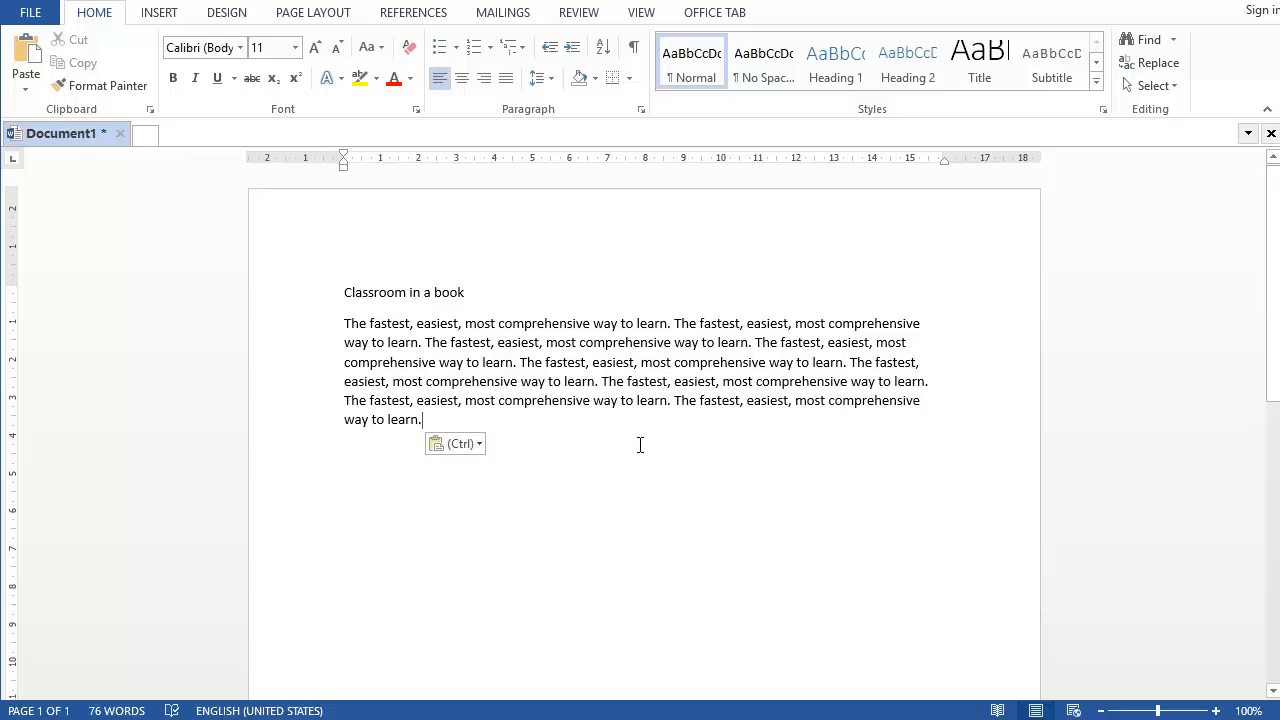
# Set the title "Classroom in a book" in Adobe Garamond Pro Bold at size 36
pyautogui.moveTo(346, 294); pyautogui.dragTo(460, 292)
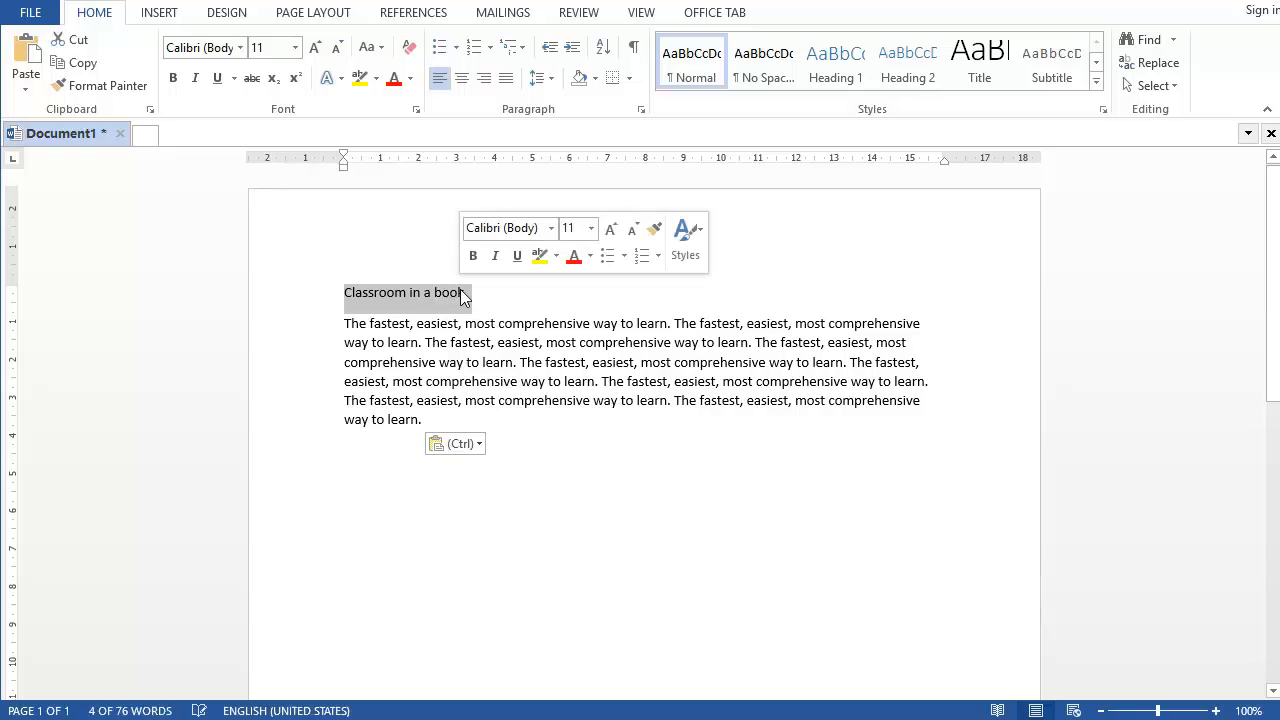
pyautogui.click(240, 47)
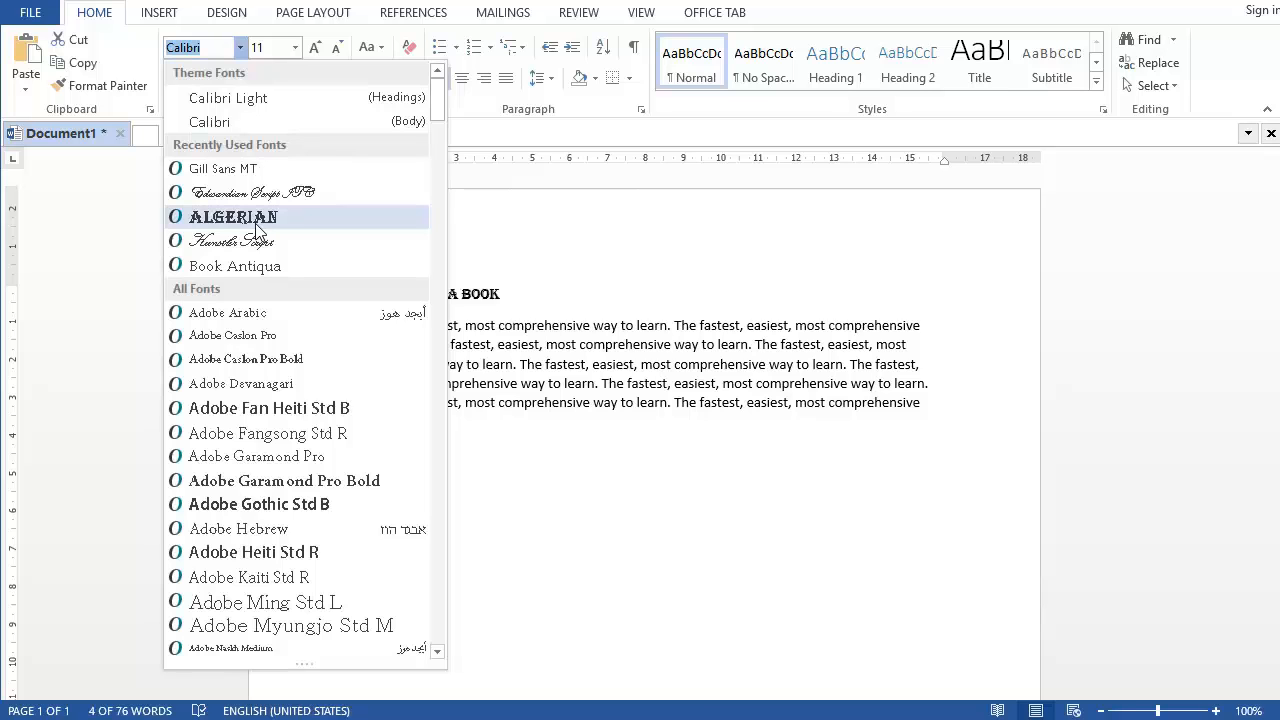
pyautogui.click(280, 483)
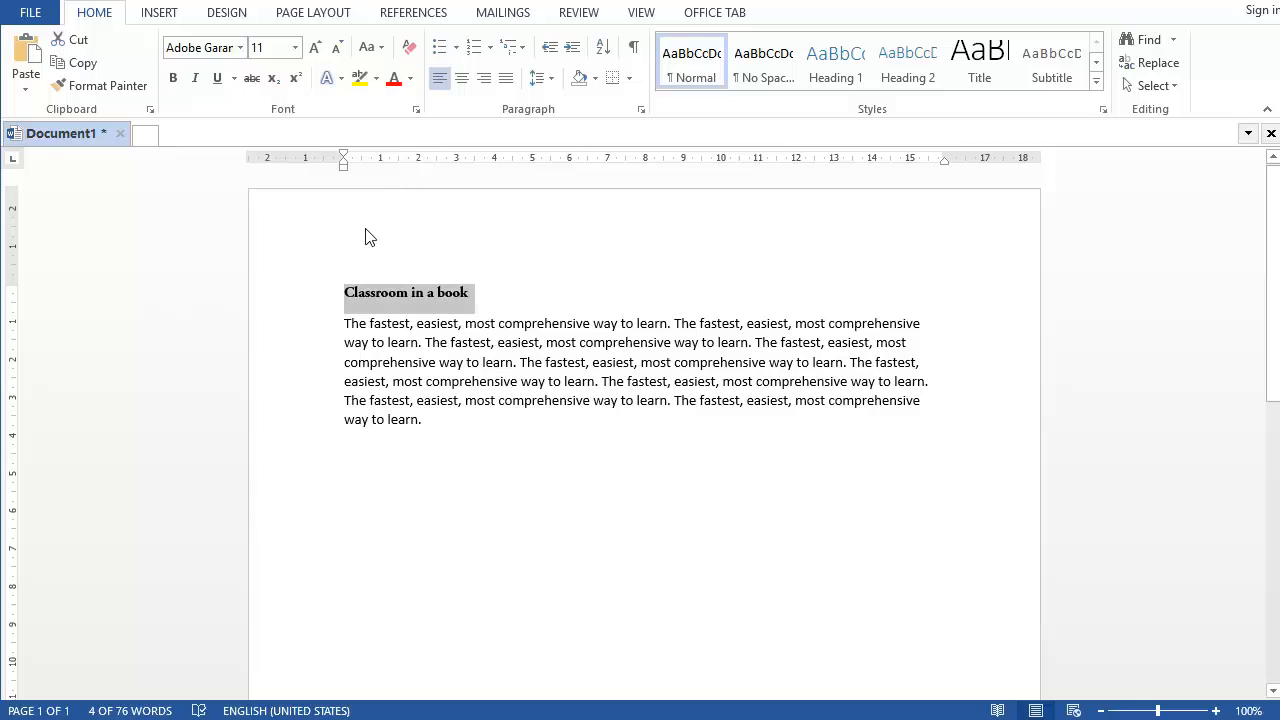
pyautogui.click(294, 48)
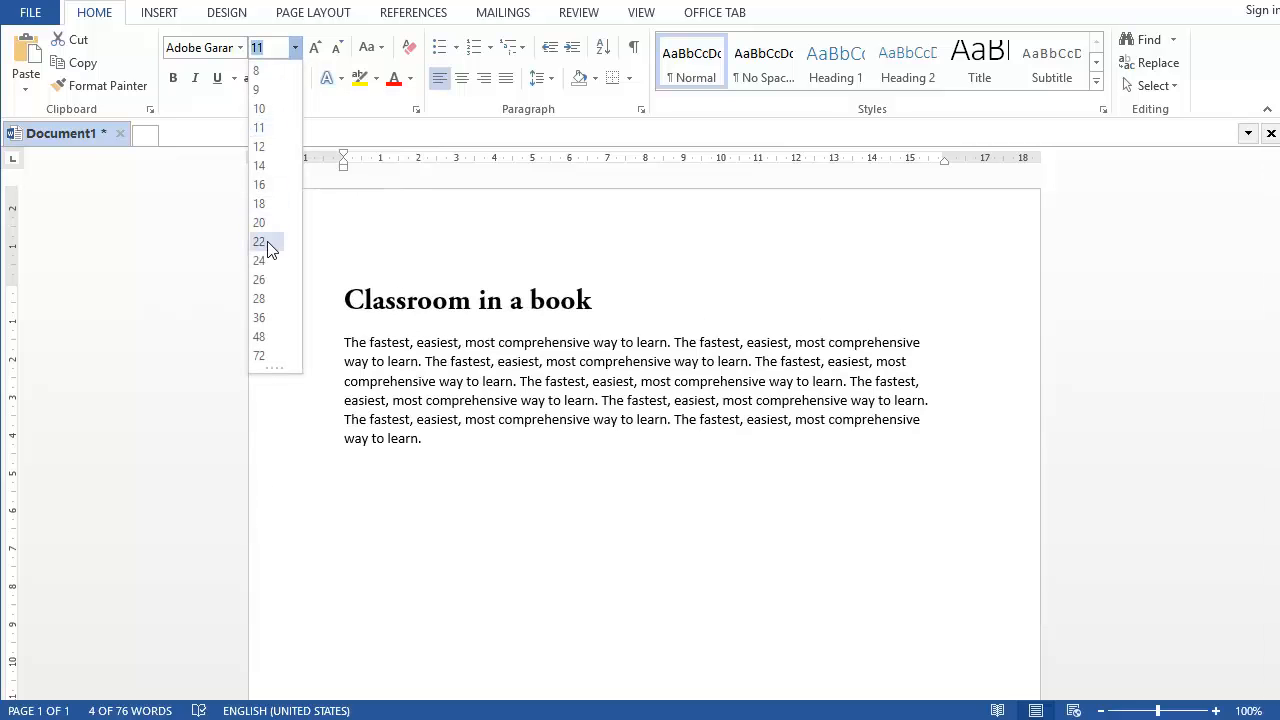
pyautogui.click(268, 322)
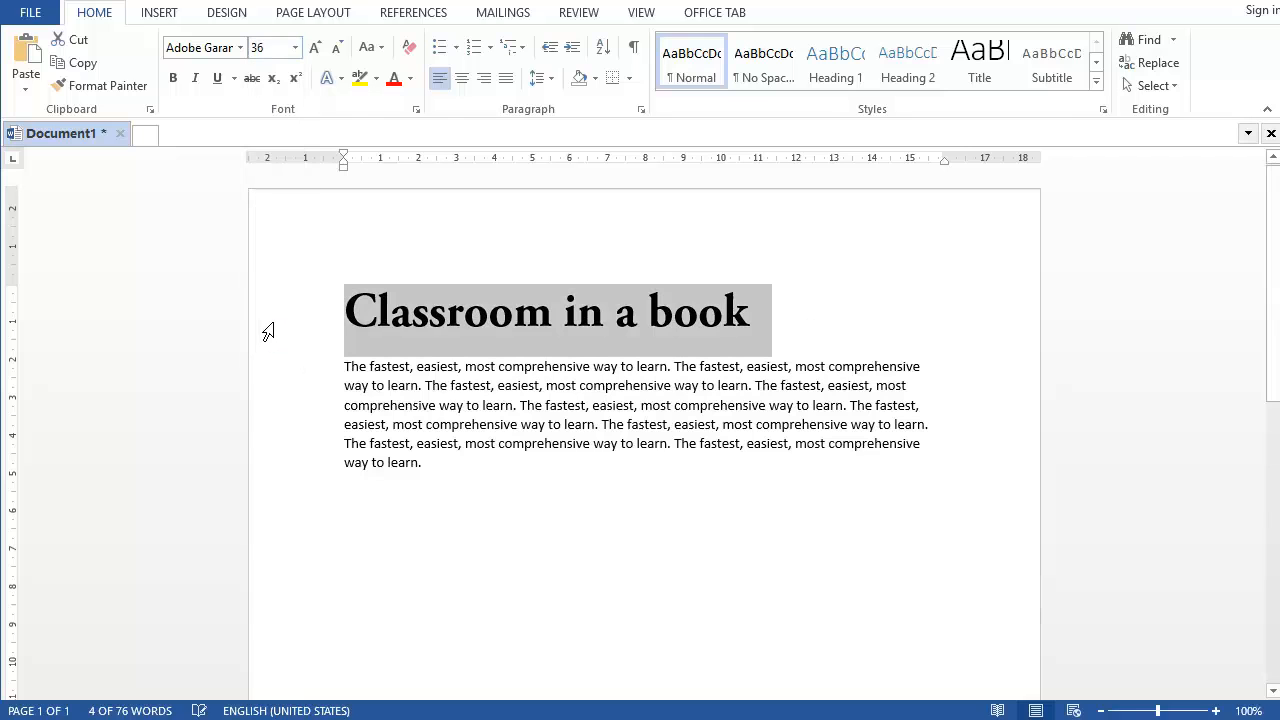
# Center the title and adjust its font size to 48
pyautogui.click(462, 79)
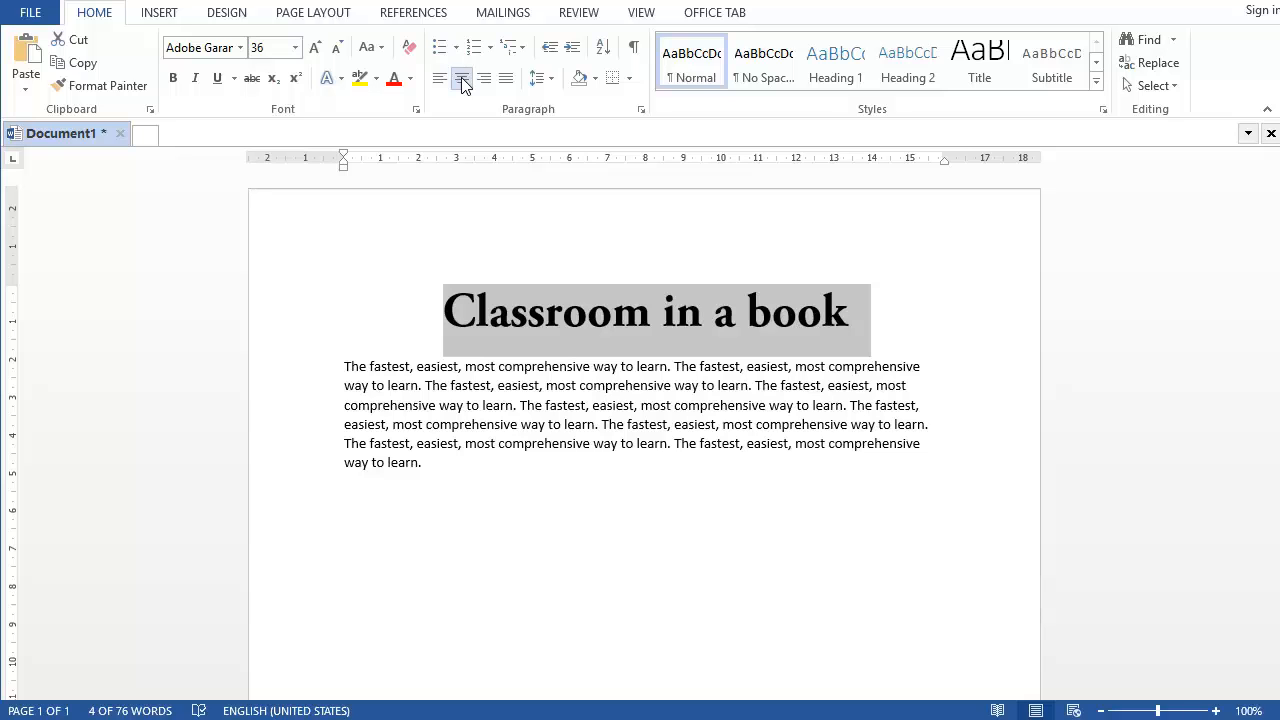
pyautogui.click(318, 48)
pyautogui.click(318, 48)
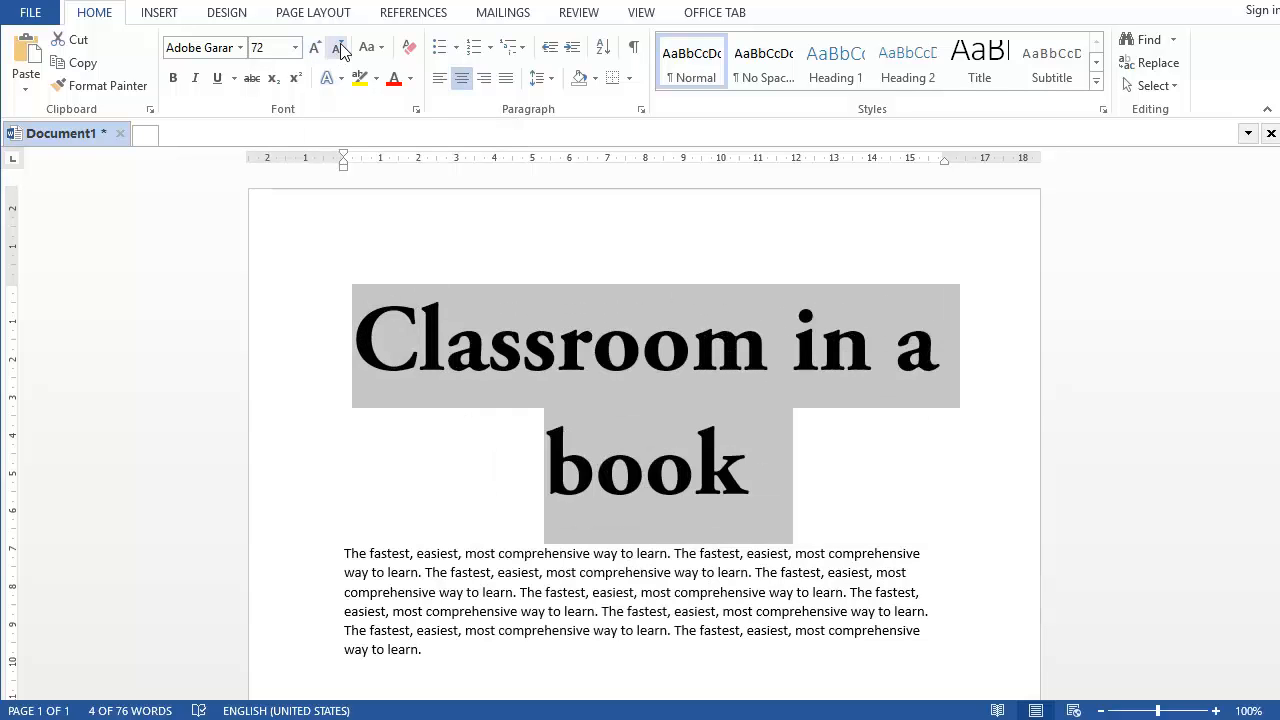
pyautogui.click(340, 47)
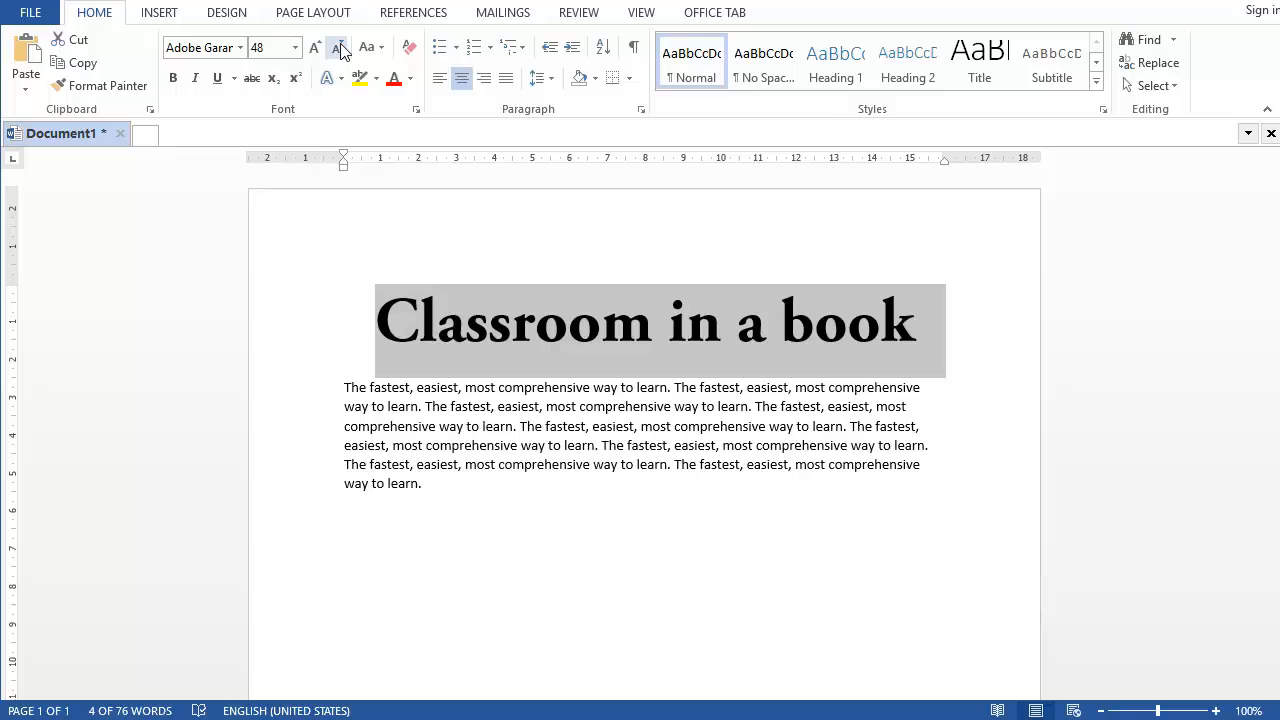
# Change the title to uppercase and reduce its font size to 36
pyautogui.click(370, 47)
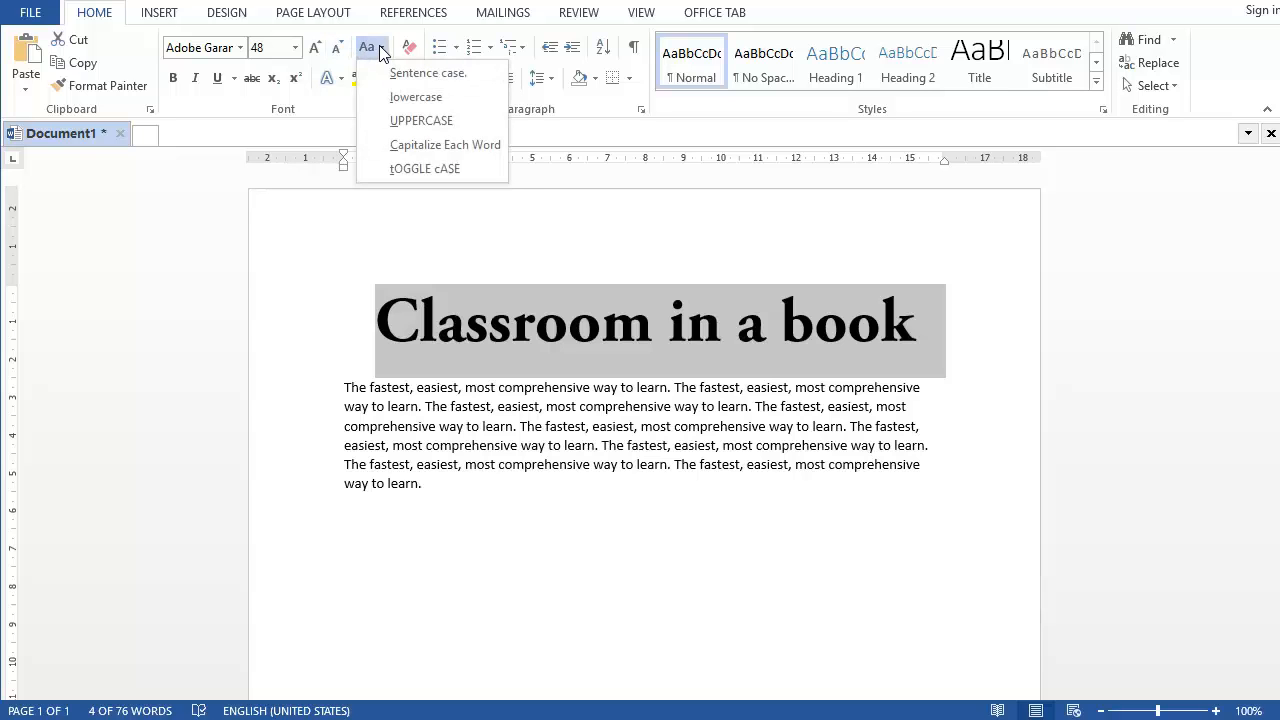
pyautogui.click(399, 124)
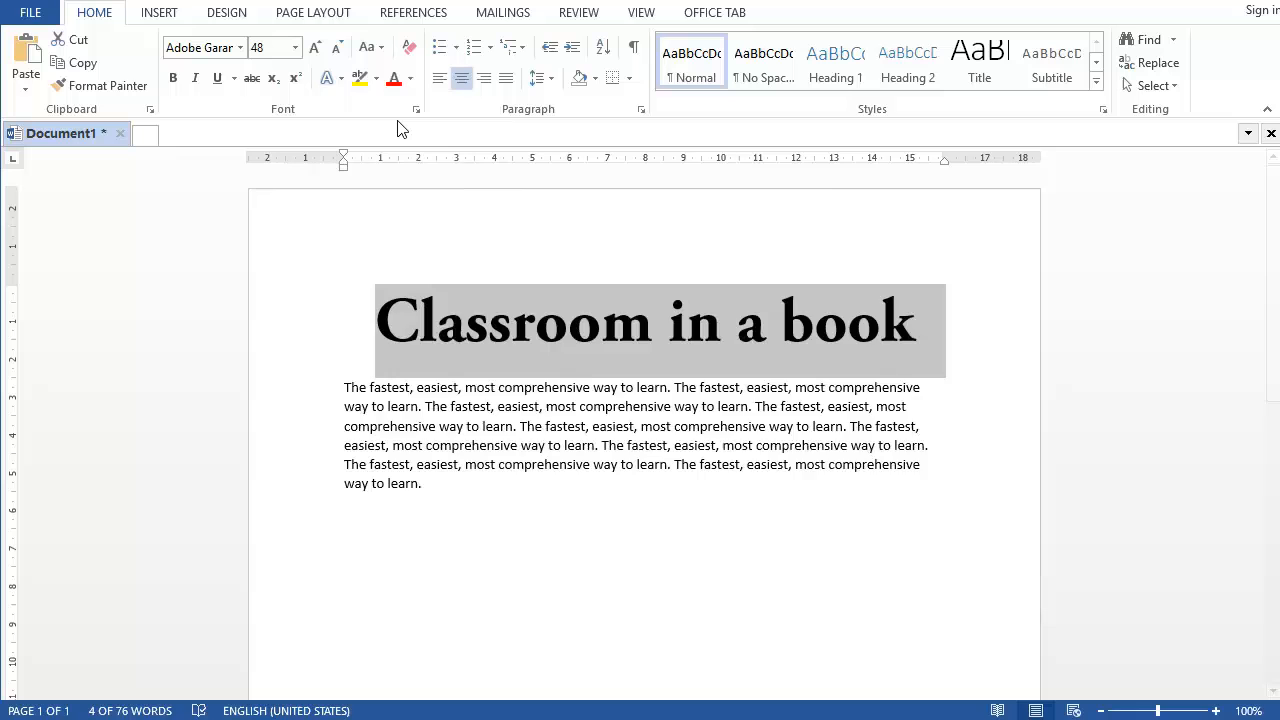
pyautogui.click(341, 46)
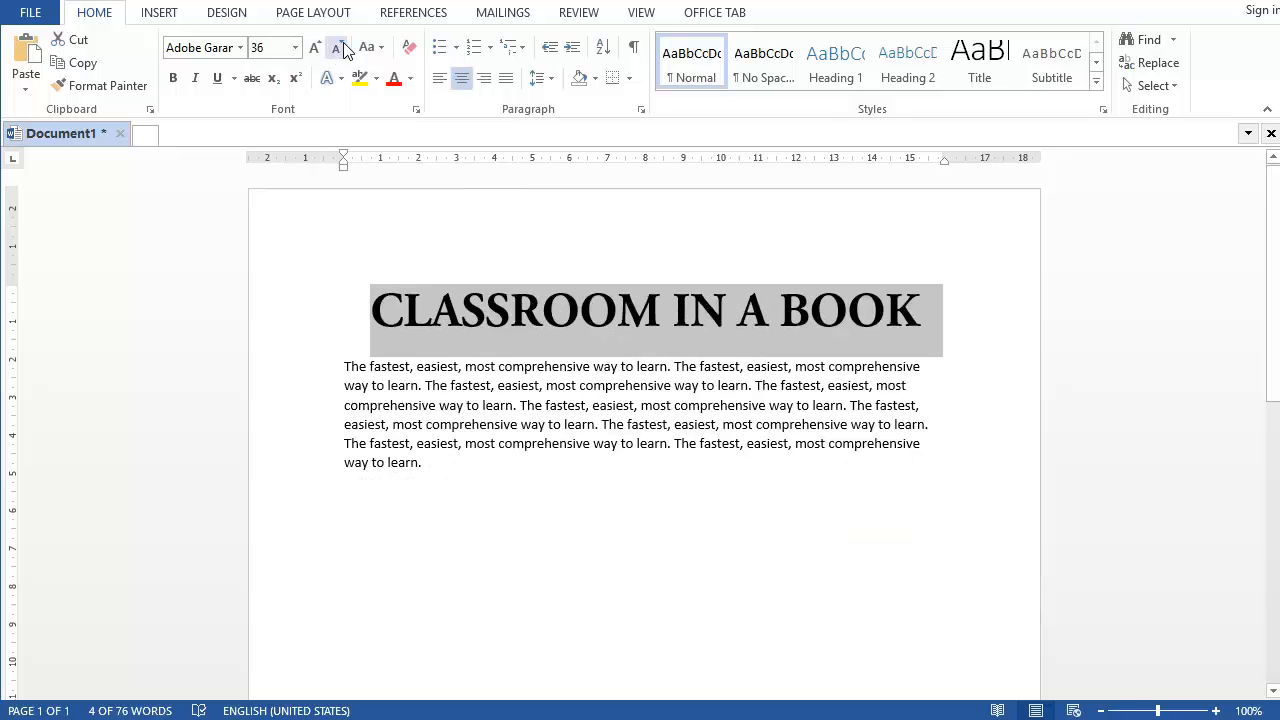
# Make the title bold and italic
pyautogui.click(196, 80)
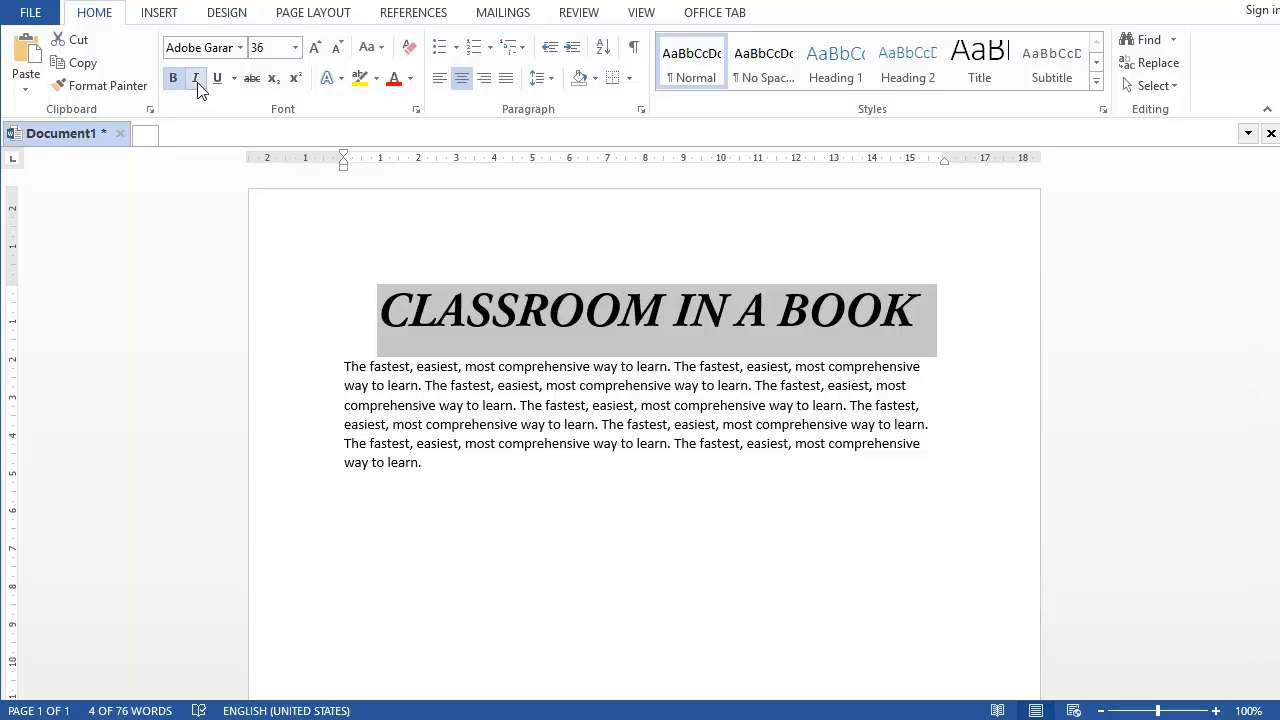
# Underline the title and briefly try strikethrough on it
pyautogui.click(219, 84)
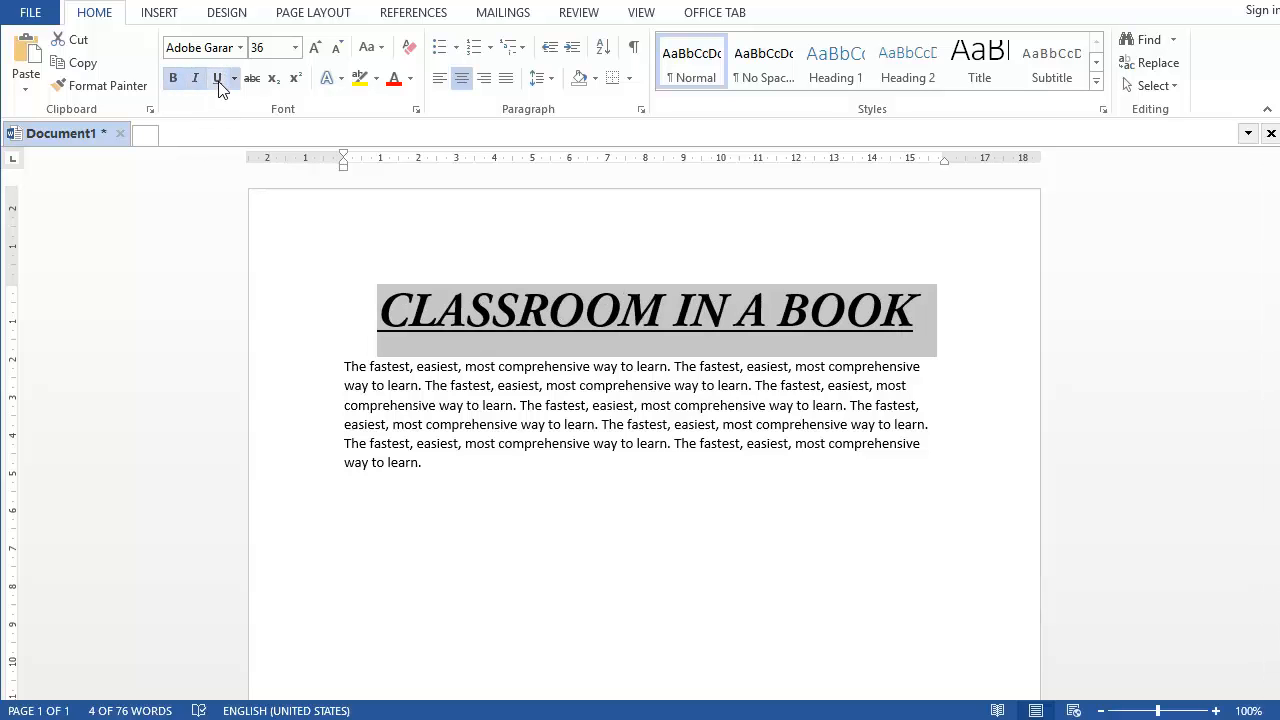
pyautogui.click(252, 82)
pyautogui.click(252, 84)
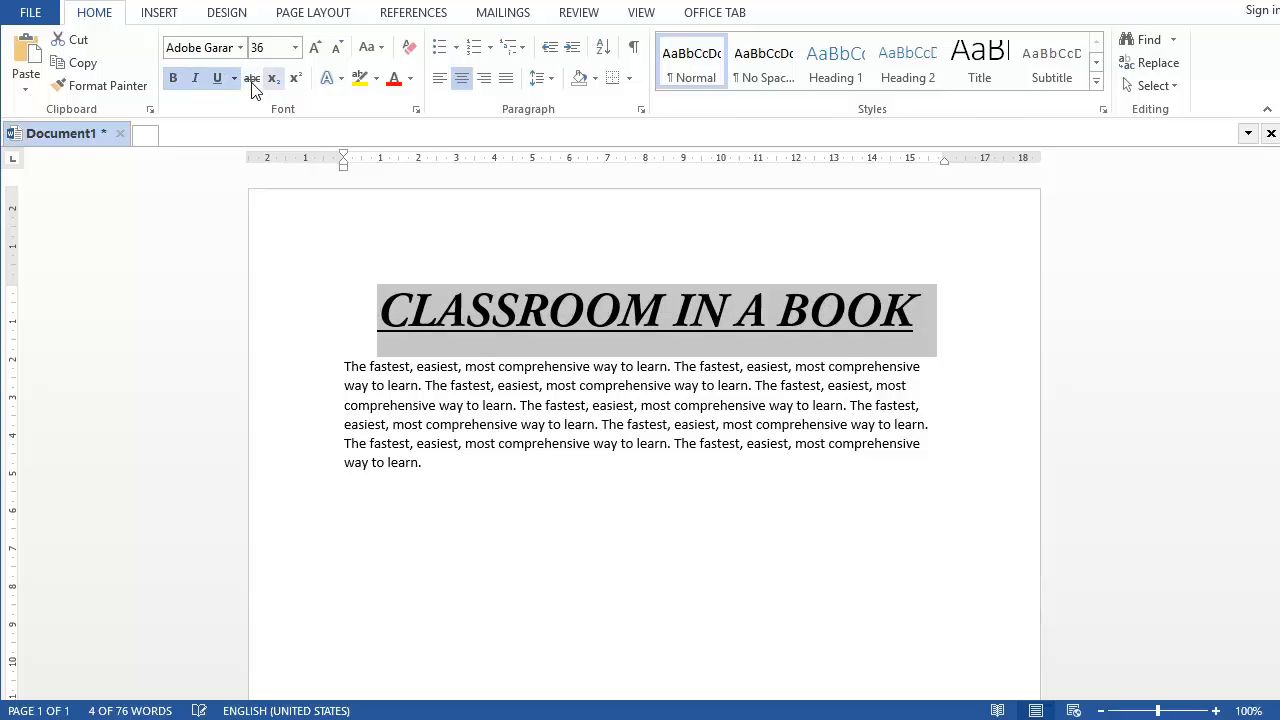
# Add "v2" directly after BOOK at the end of the title
pyautogui.click(740, 312)
pyautogui.click(926, 330)
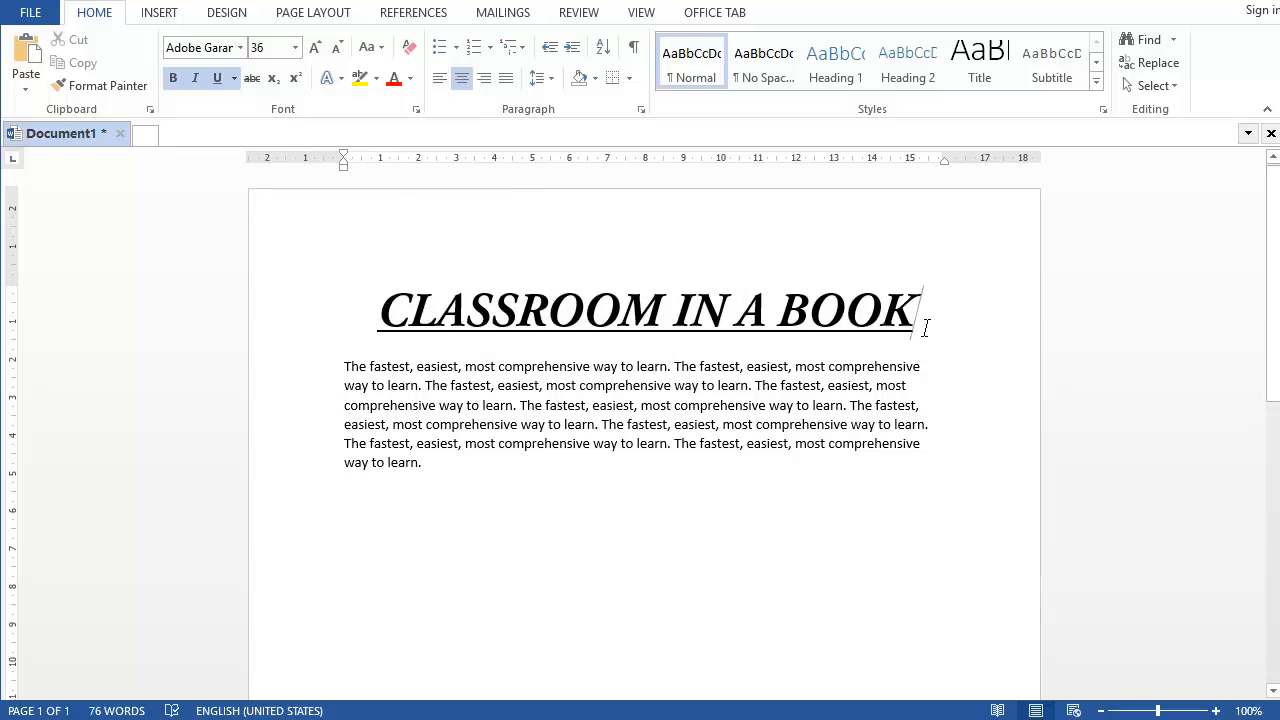
pyautogui.write('v')
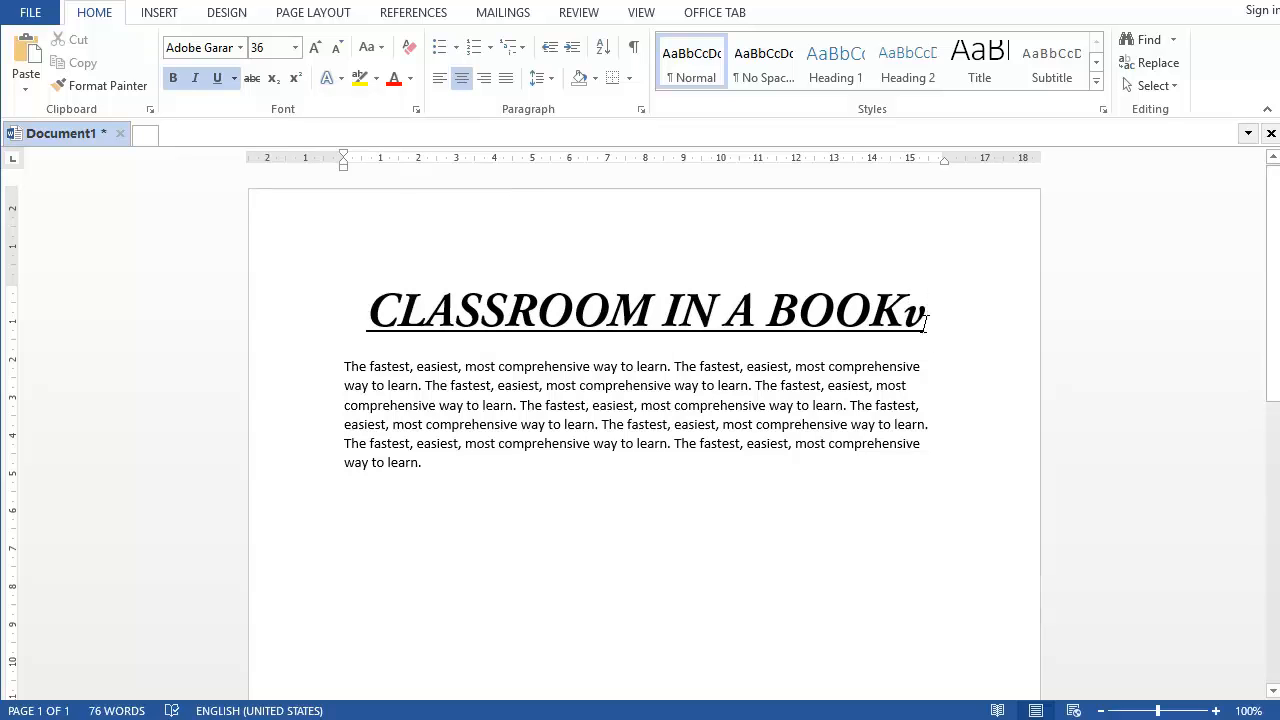
pyautogui.write('2')
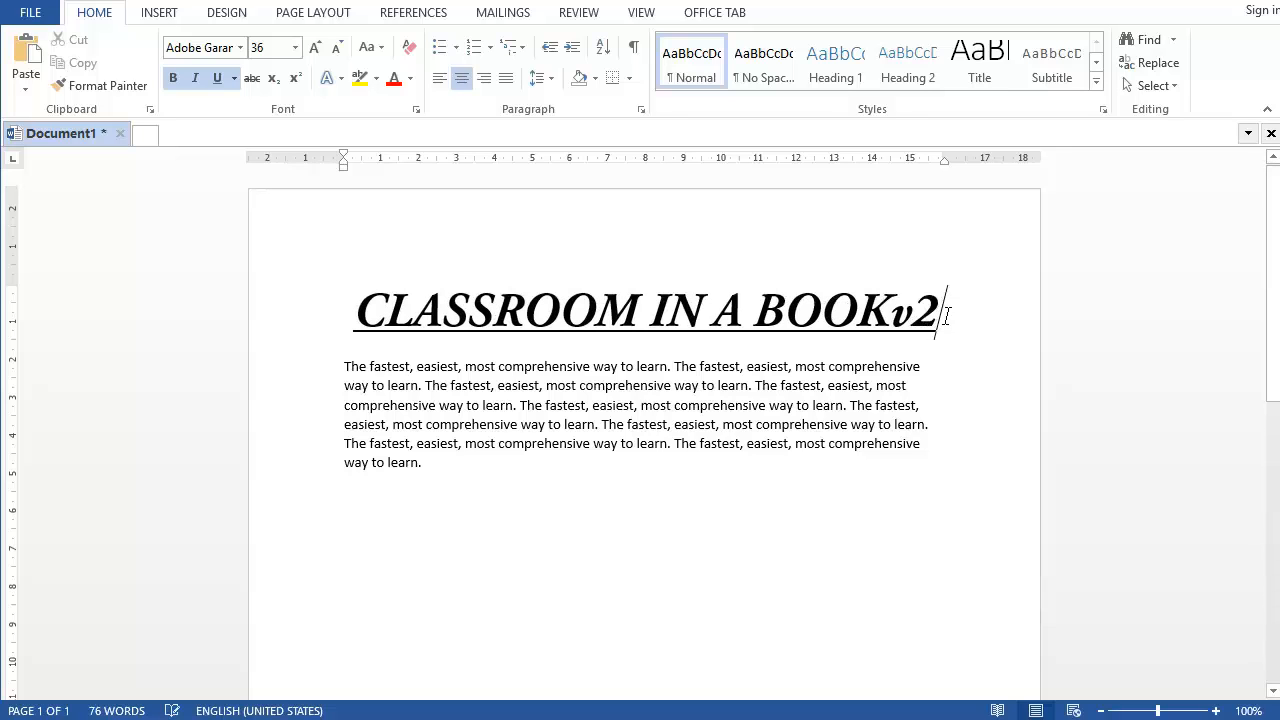
# Try superscript on the title's "v2" and leave it formatted as subscript
pyautogui.hotkey('shift', 'Left')
pyautogui.hotkey('shift', 'Left')
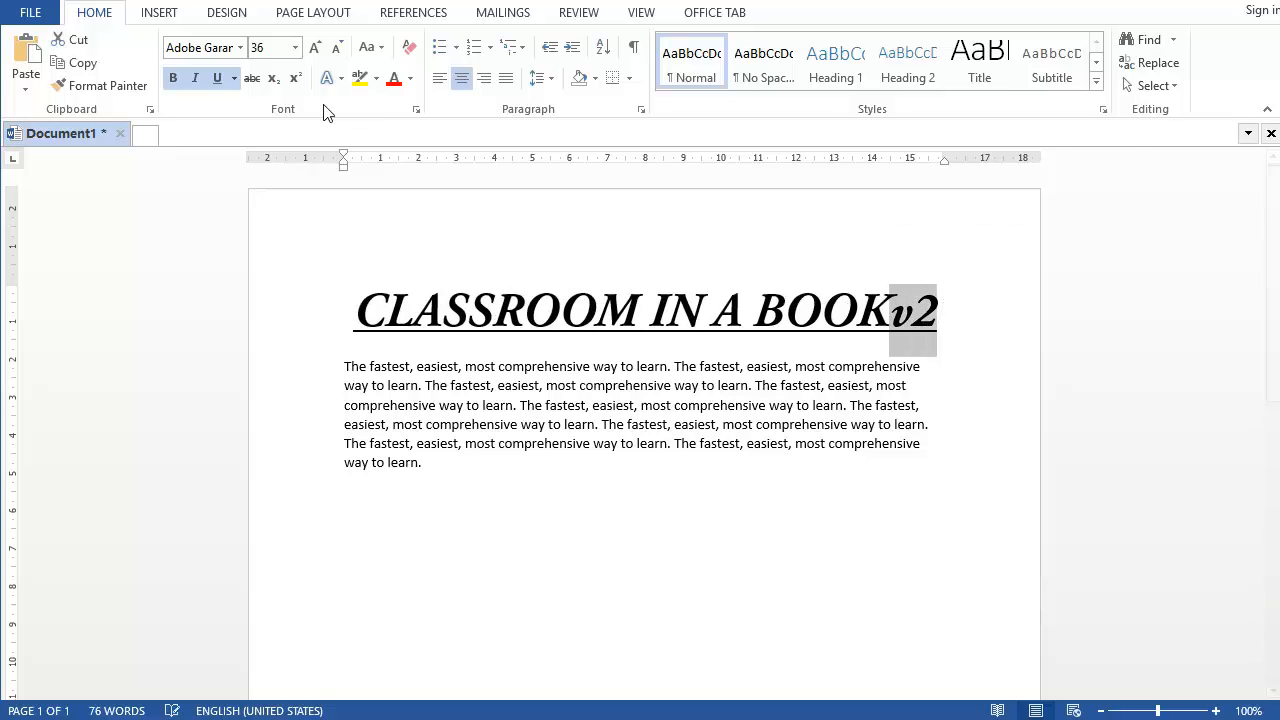
pyautogui.click(958, 340)
pyautogui.doubleClick(930, 318)
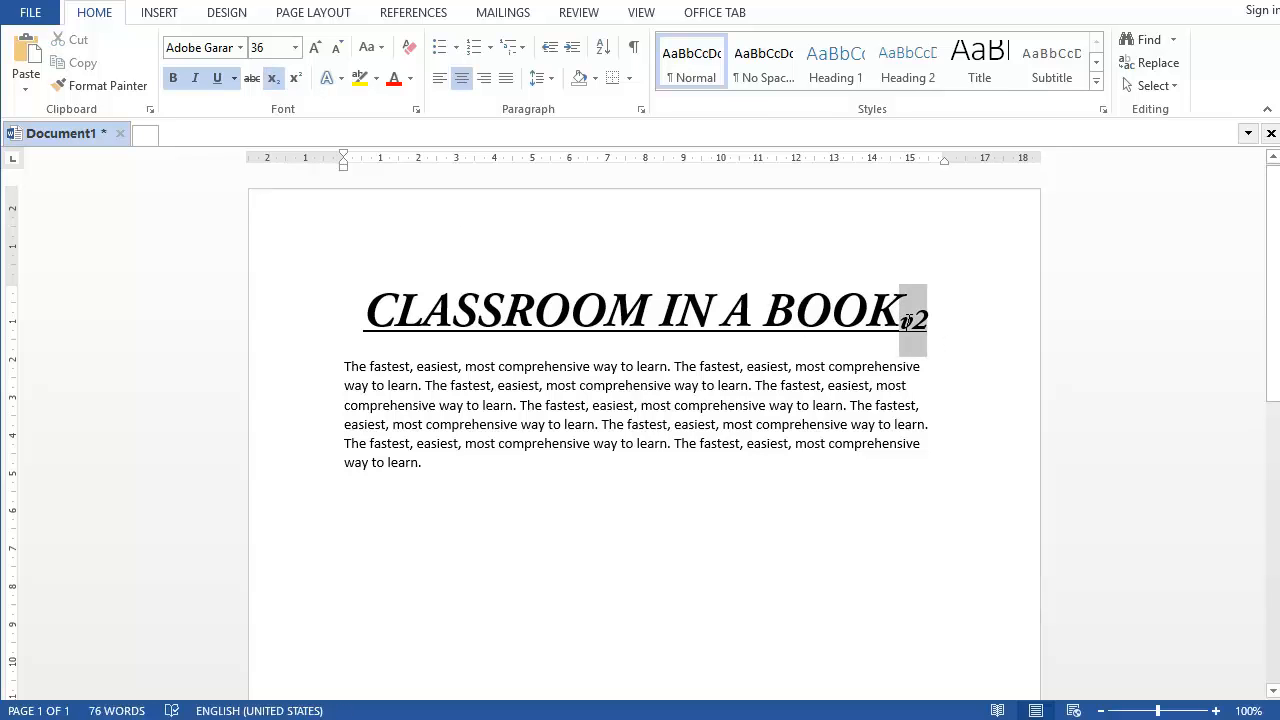
pyautogui.click(298, 77)
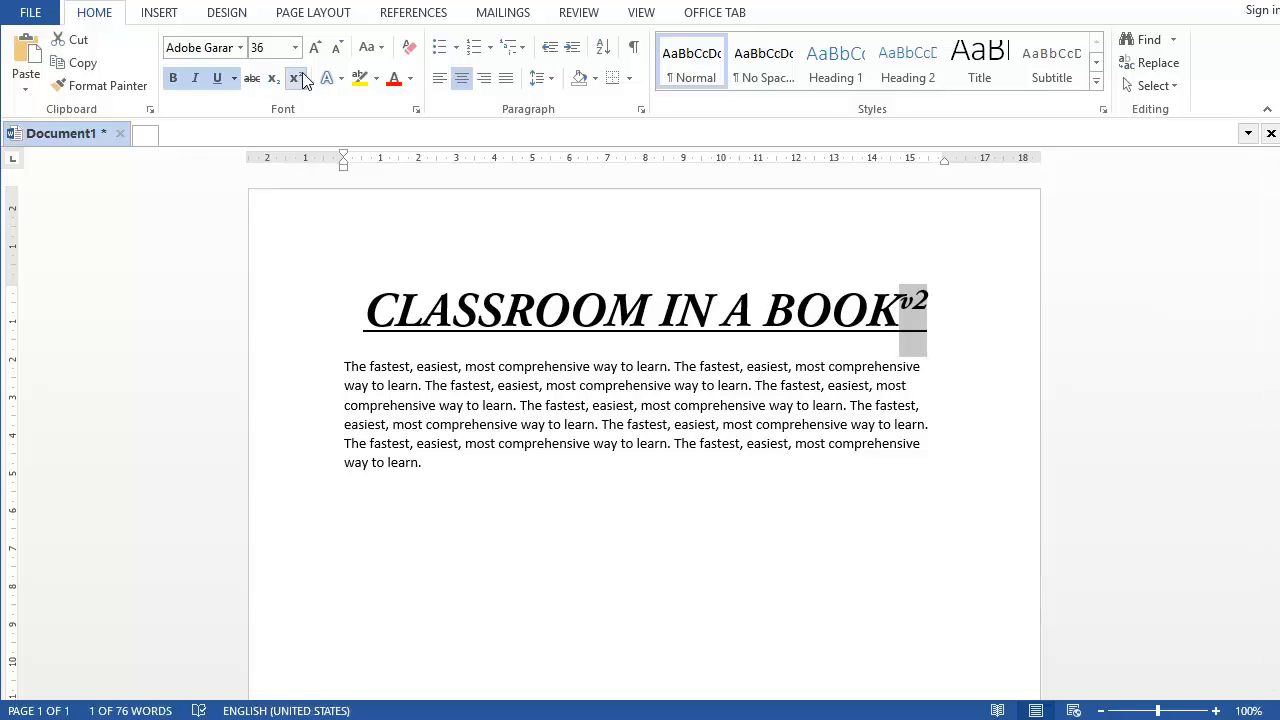
pyautogui.click(273, 78)
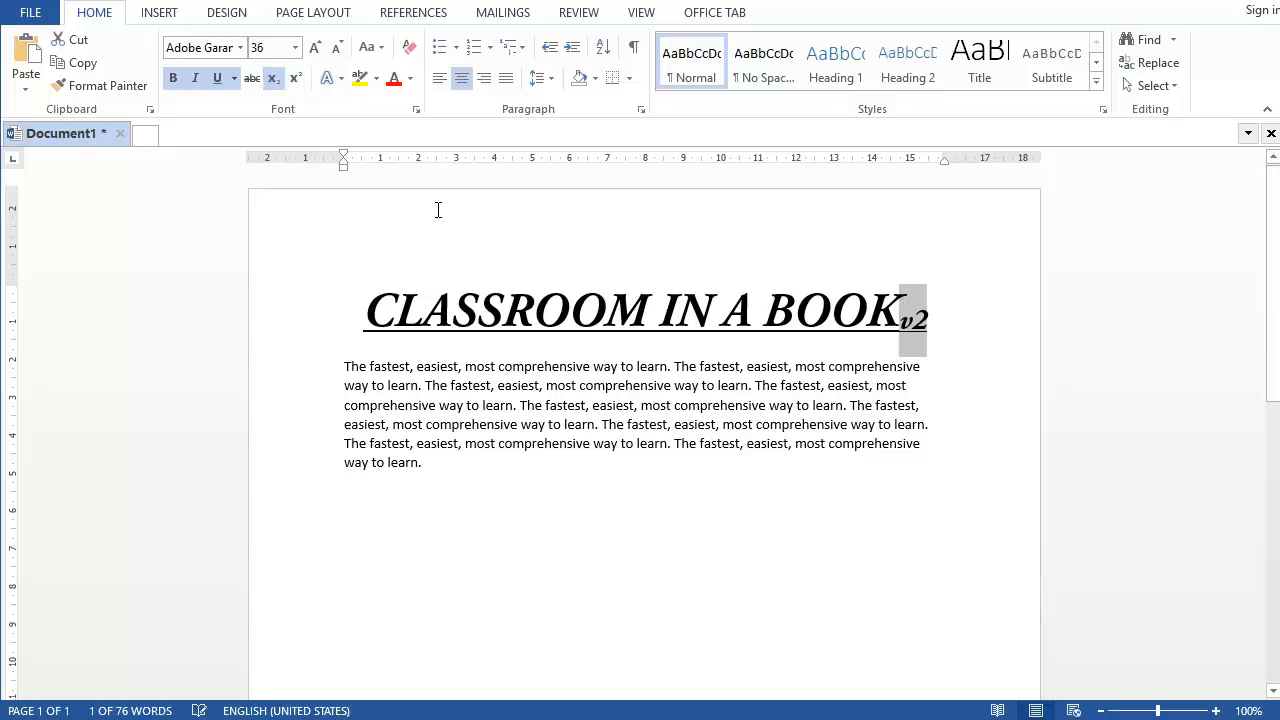
pyautogui.click(836, 262)
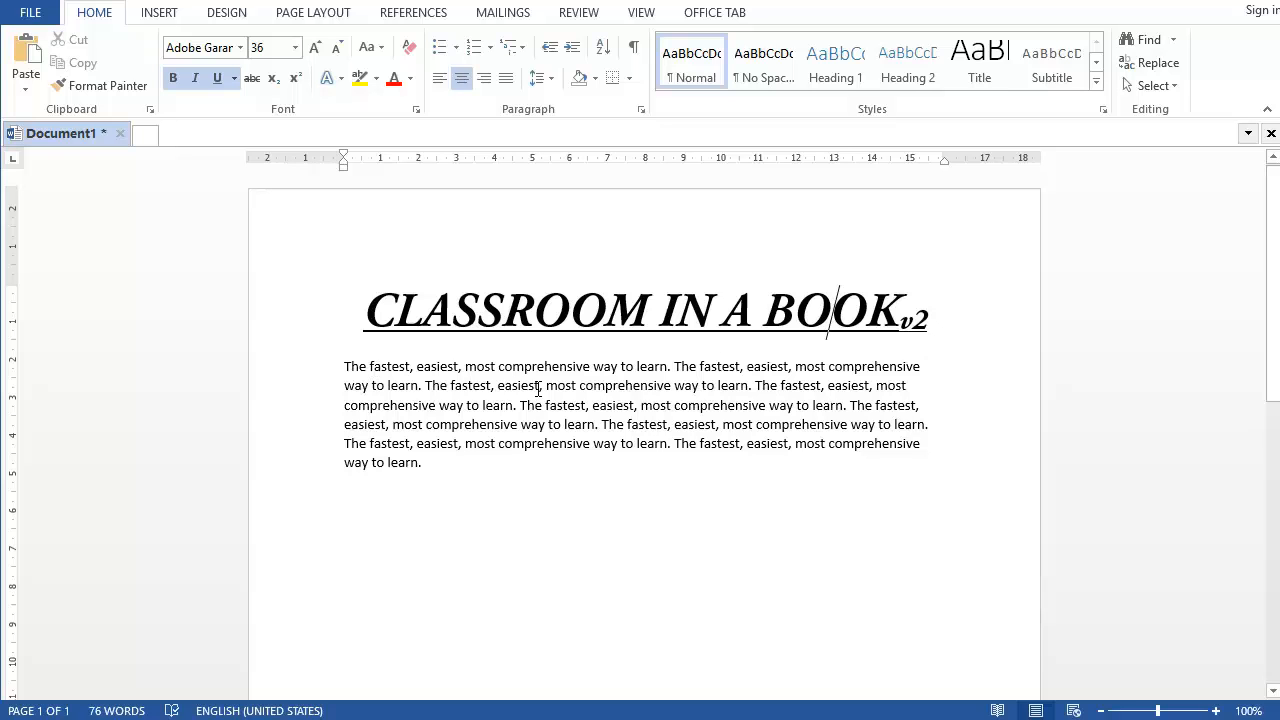
# Highlight "most comprehensive way to learn" in the paragraph's second line in yellow
pyautogui.moveTo(451, 387); pyautogui.dragTo(702, 386)
pyautogui.click(588, 386)
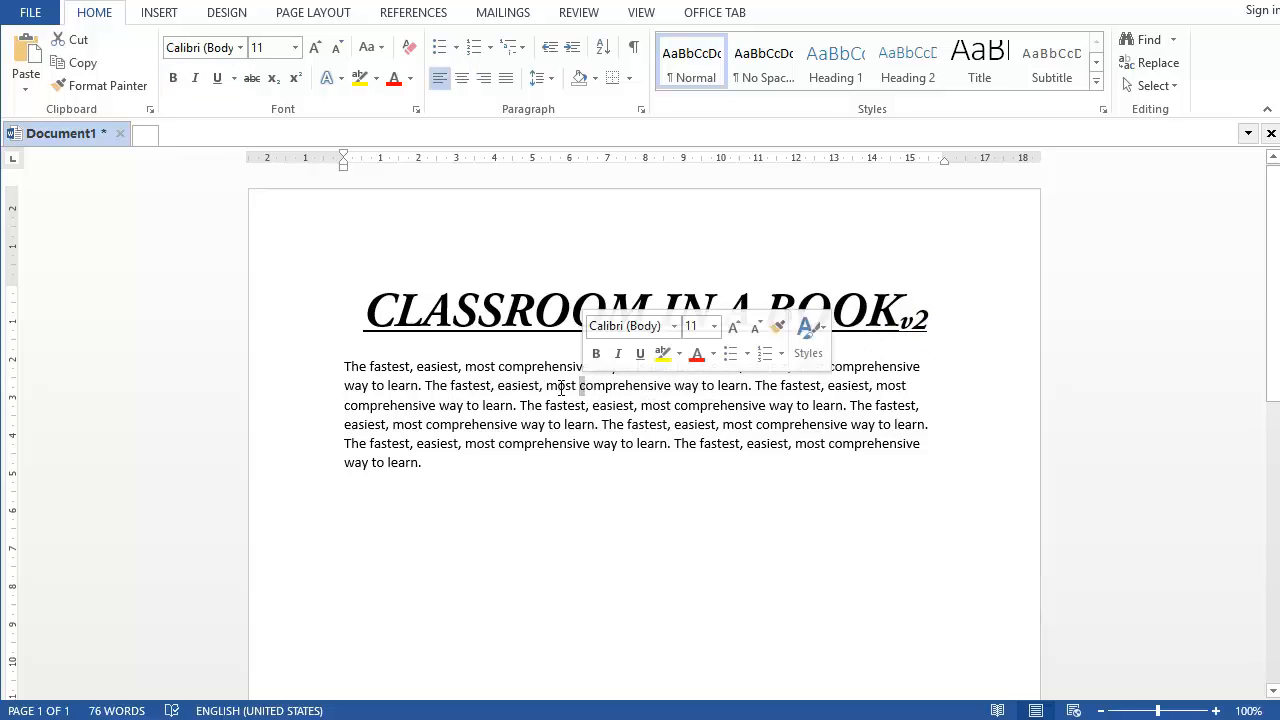
pyautogui.moveTo(590, 386); pyautogui.dragTo(748, 386)
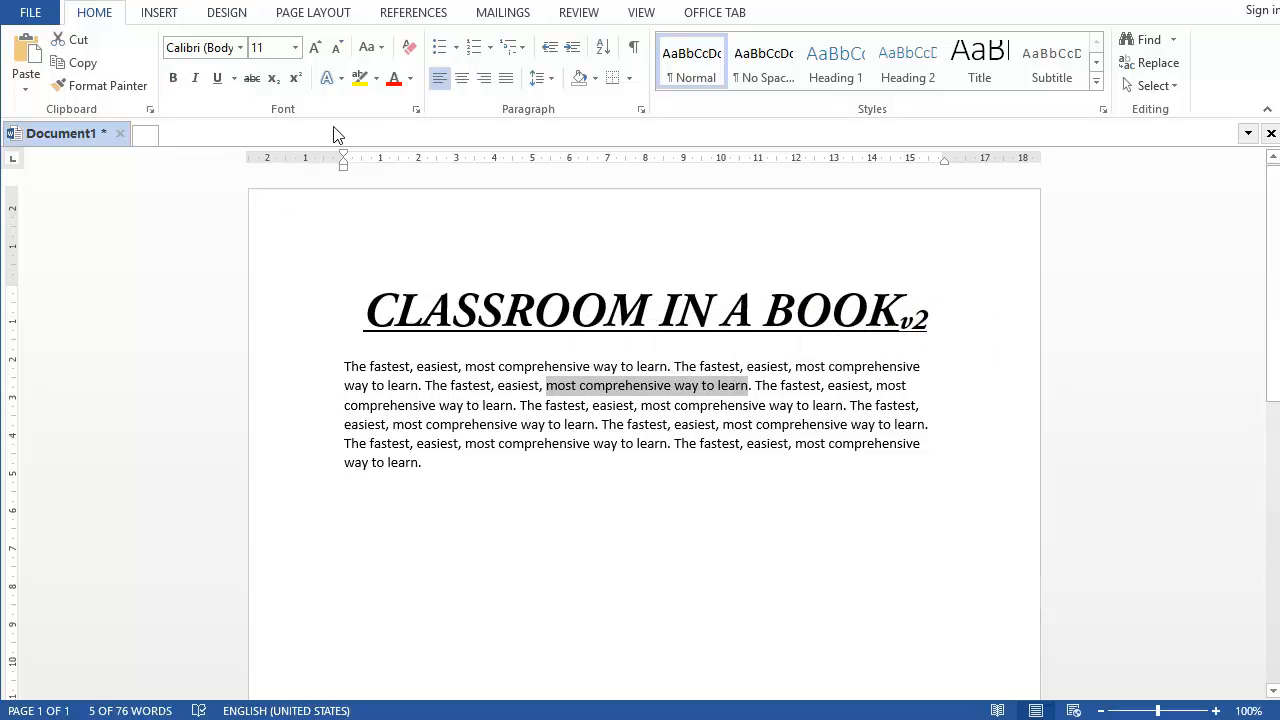
pyautogui.click(376, 80)
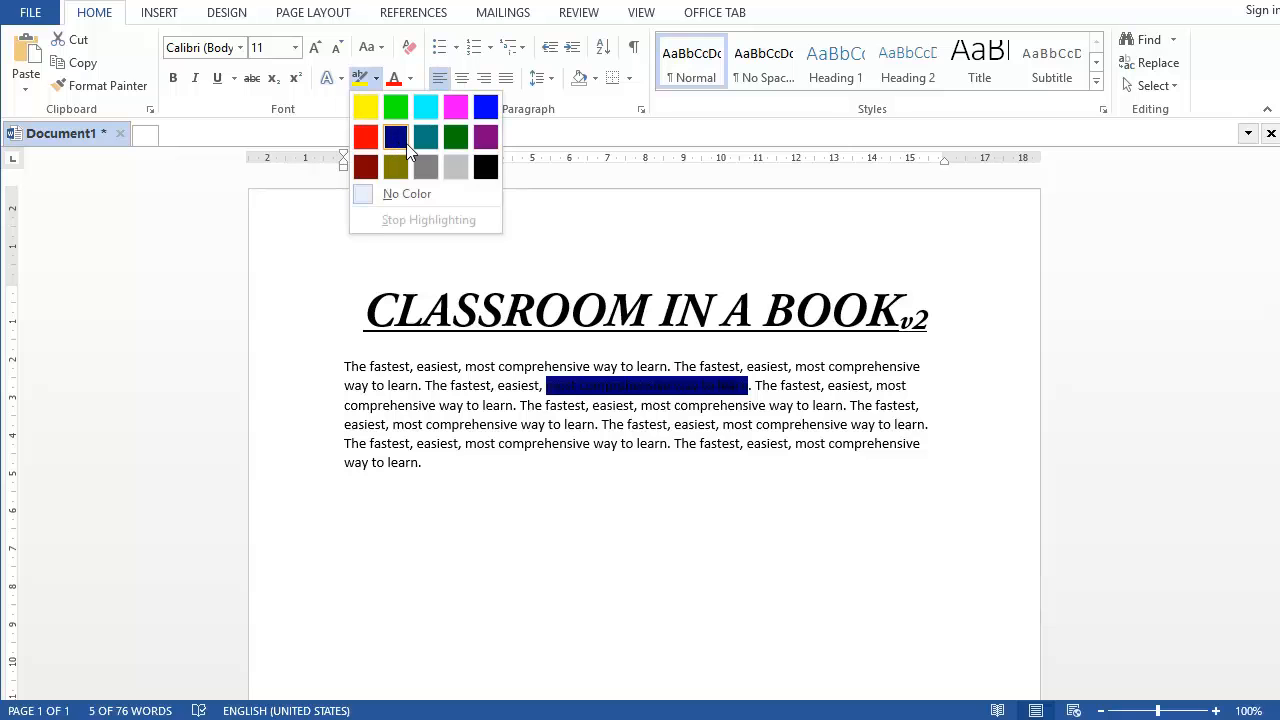
pyautogui.click(364, 109)
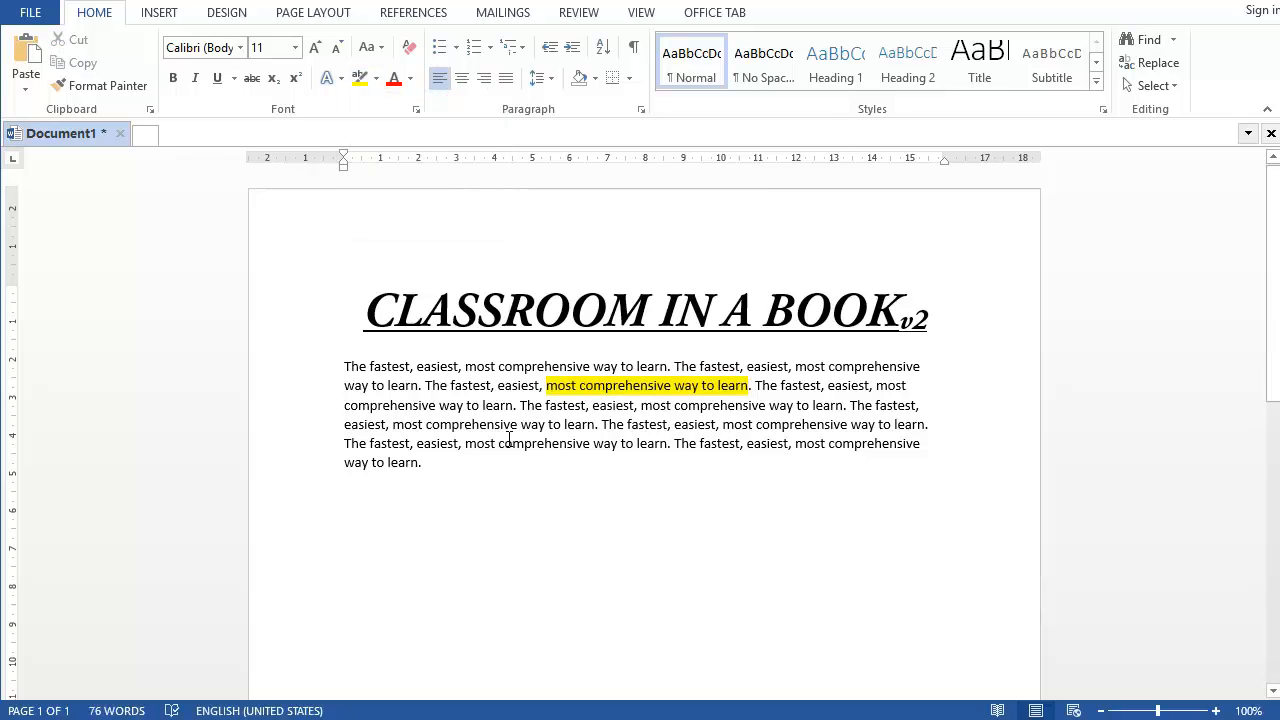
# Color the text from "The fastest," ending the third line through "The fastest, easiest" in the fifth line orange
pyautogui.moveTo(461, 446); pyautogui.dragTo(849, 401)
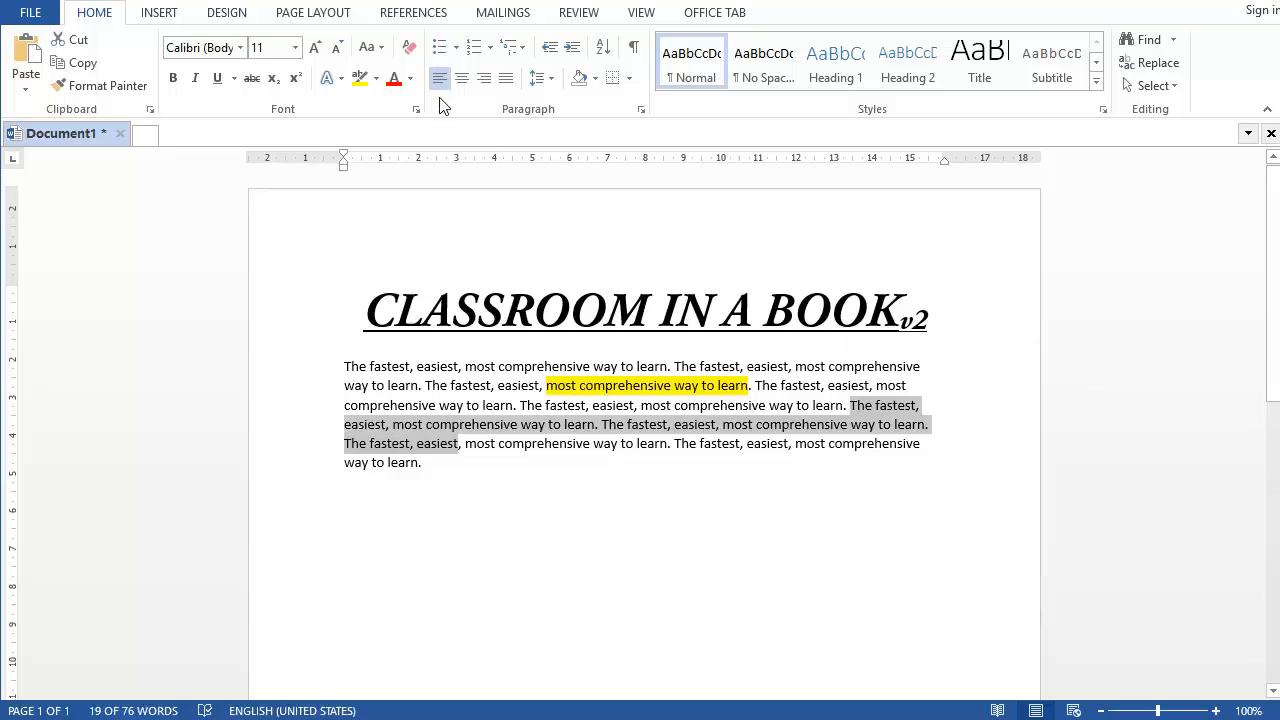
pyautogui.click(410, 78)
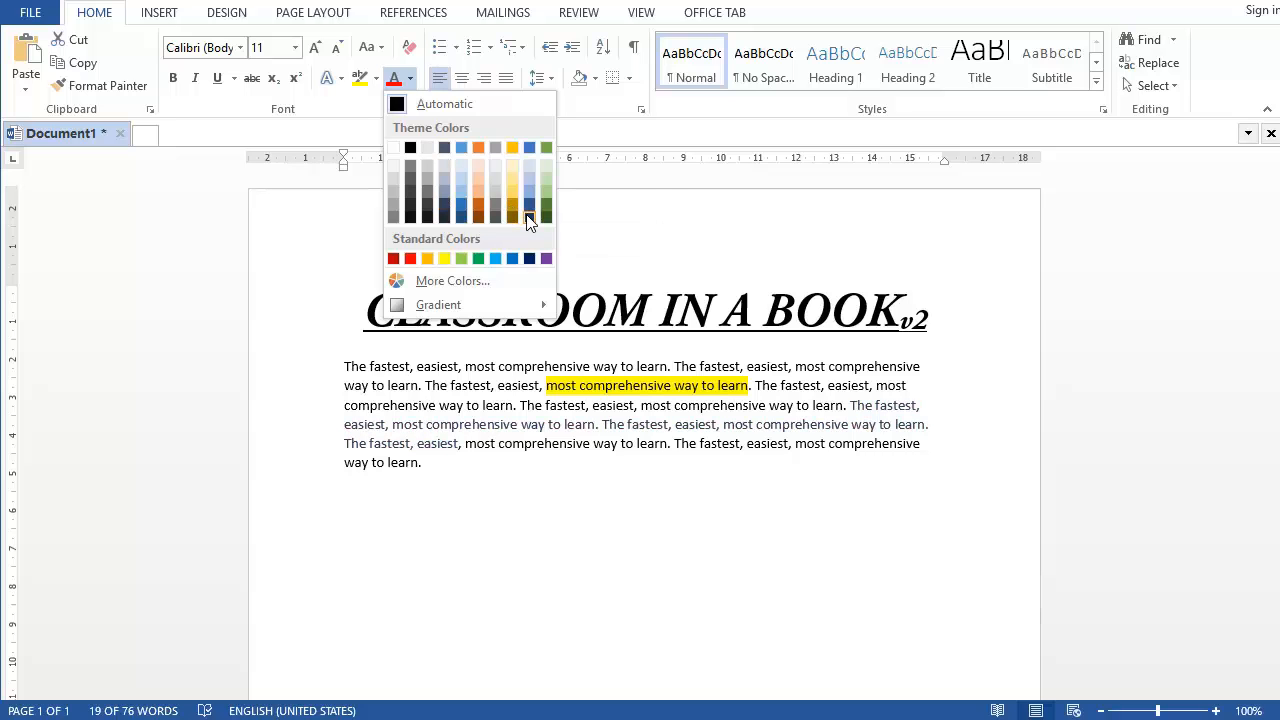
pyautogui.click(478, 149)
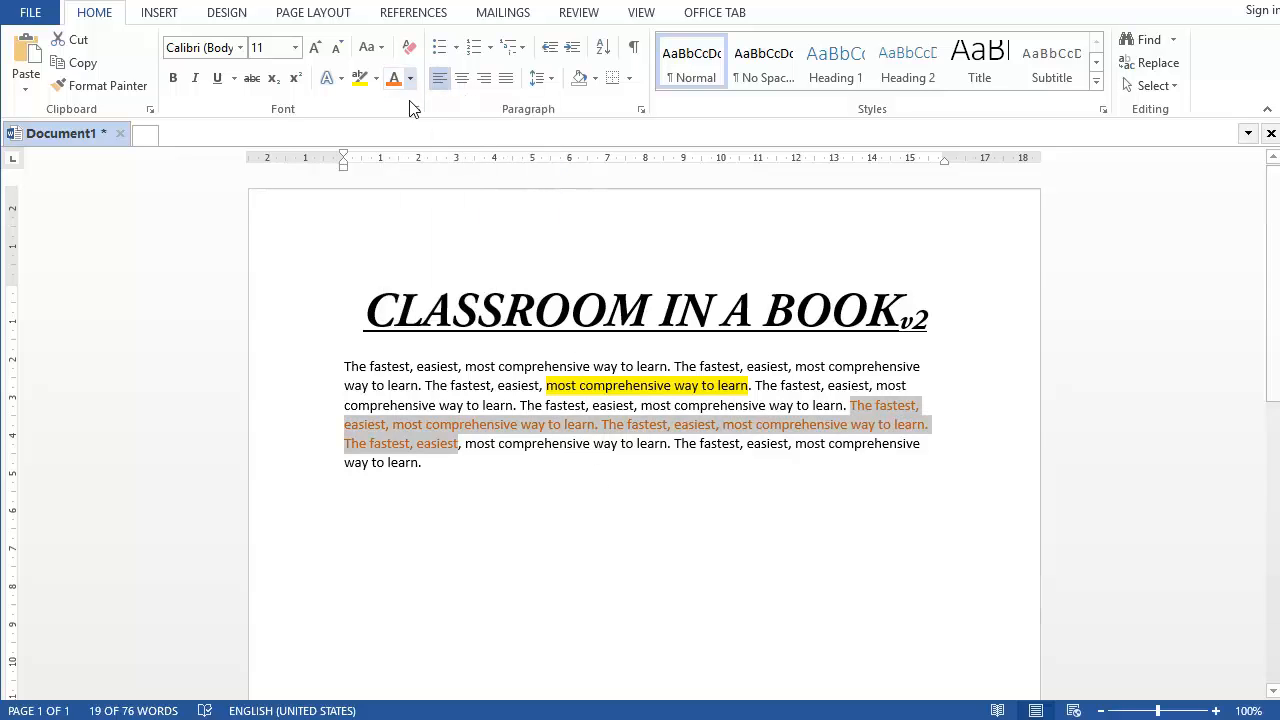
# Copy the title and paragraph and paste them on a new line below the paragraph
pyautogui.moveTo(483, 485); pyautogui.dragTo(343, 326)
pyautogui.hotkey('ctrl', 'c')
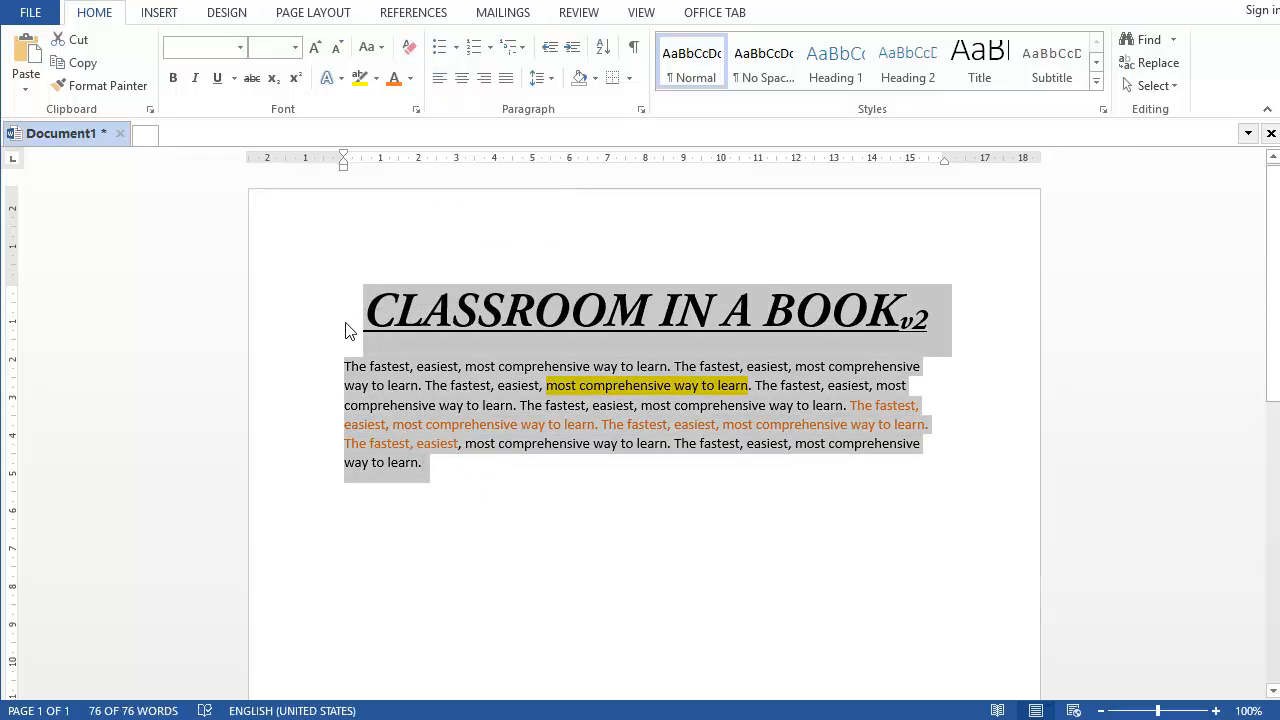
pyautogui.click(446, 479)
pyautogui.press('Return')
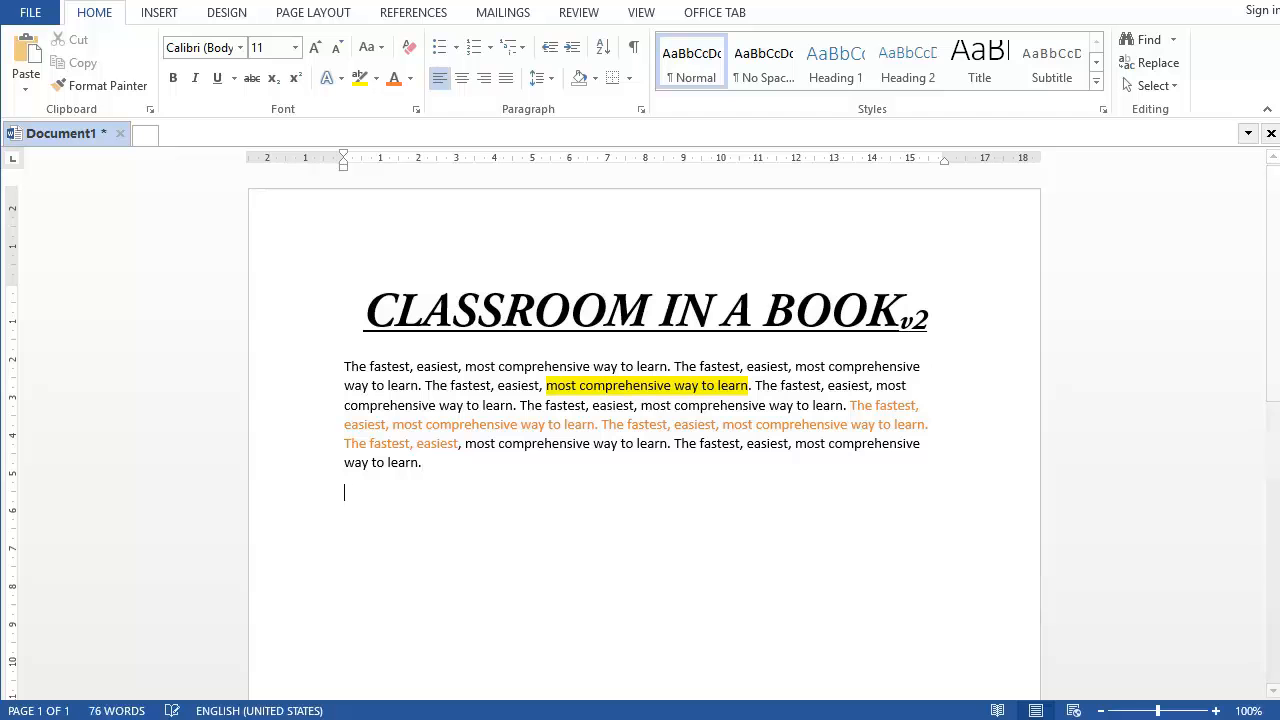
pyautogui.hotkey('ctrl', 'v')
# Clear all formatting from the pasted title and paragraph
pyautogui.scroll(-1, 448, 473)
pyautogui.scroll(-1, 449, 474)
pyautogui.moveTo(425, 566); pyautogui.dragTo(366, 398)
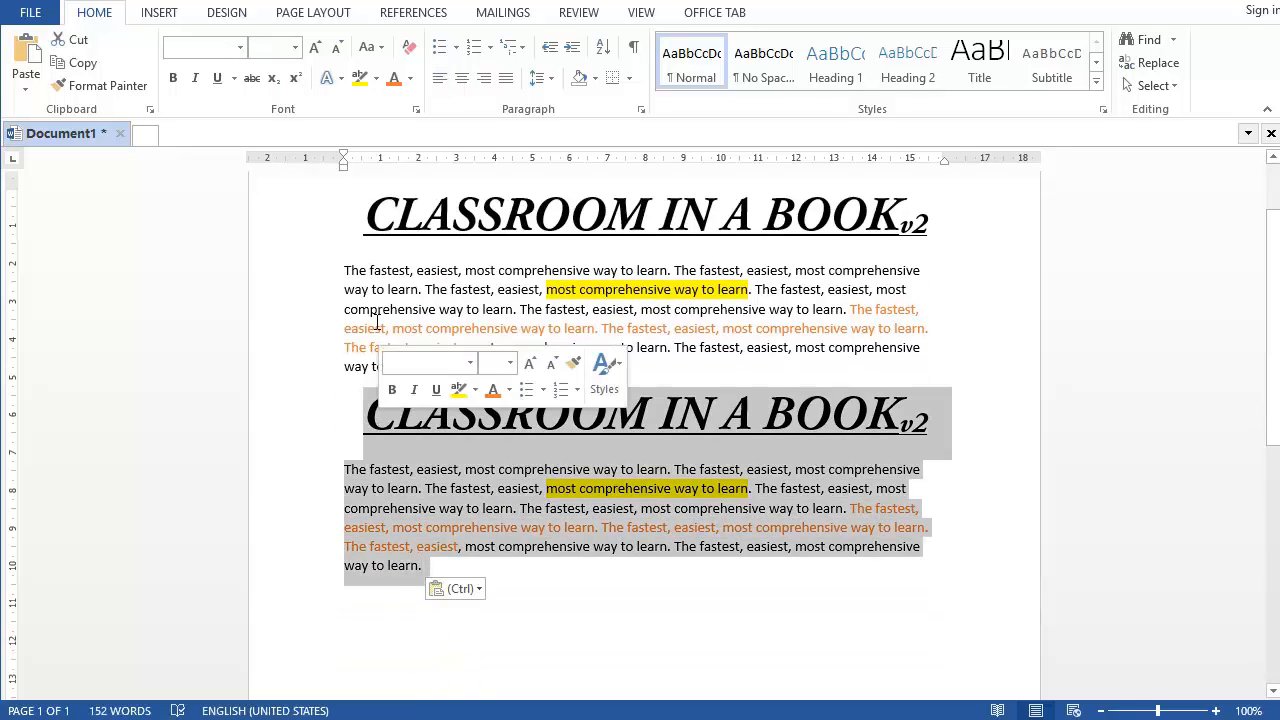
pyautogui.click(409, 50)
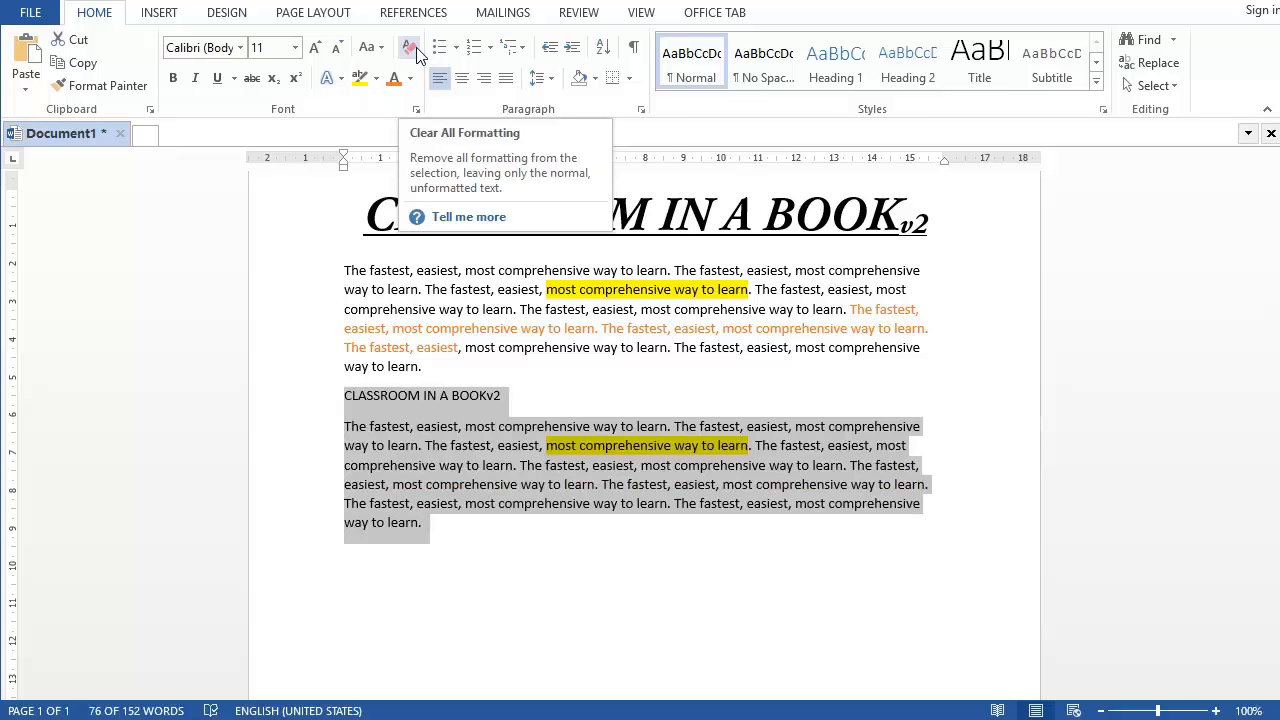
# Remove the yellow highlight from "most comprehensive way to learn" in the pasted paragraph
pyautogui.click(557, 445)
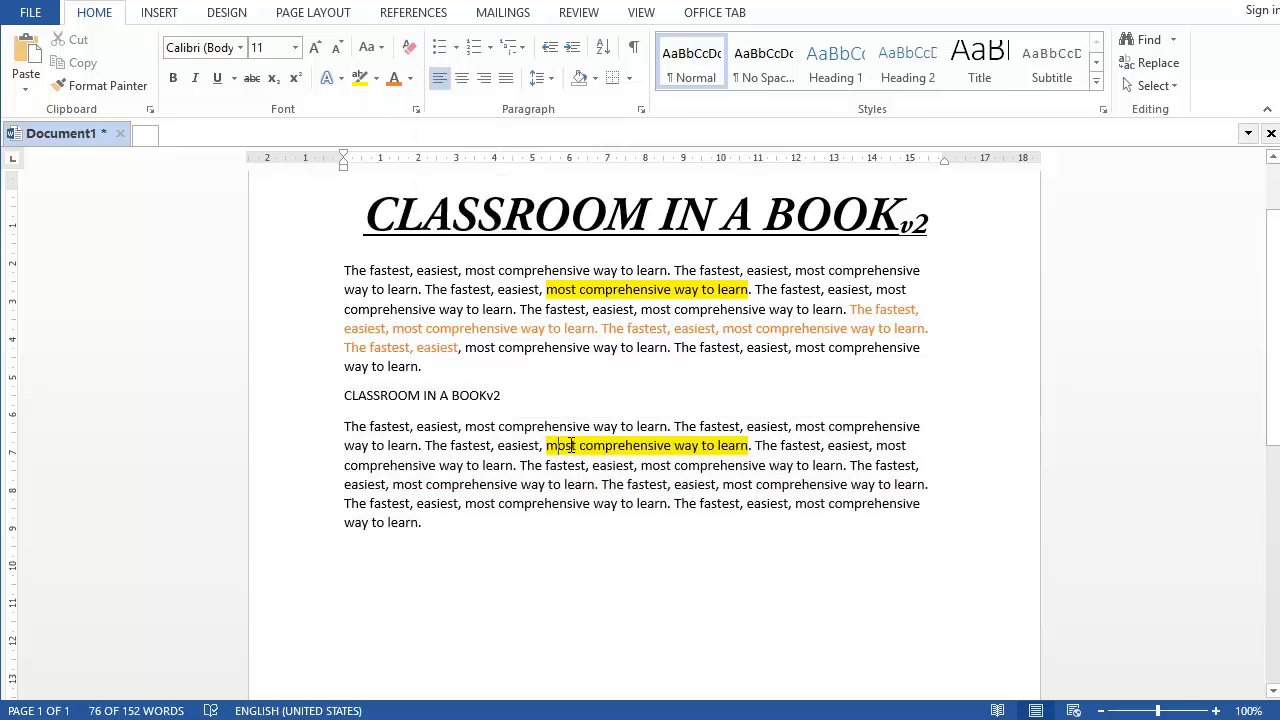
pyautogui.moveTo(541, 445); pyautogui.dragTo(748, 445)
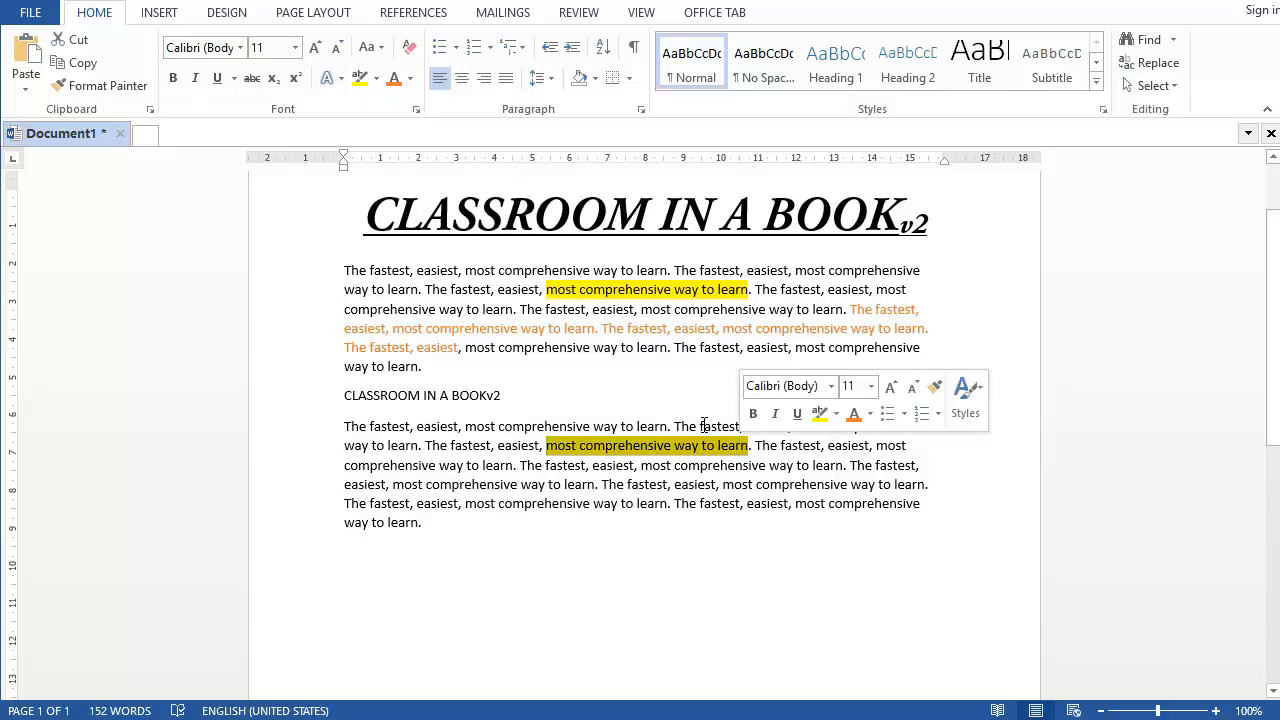
pyautogui.click(583, 465)
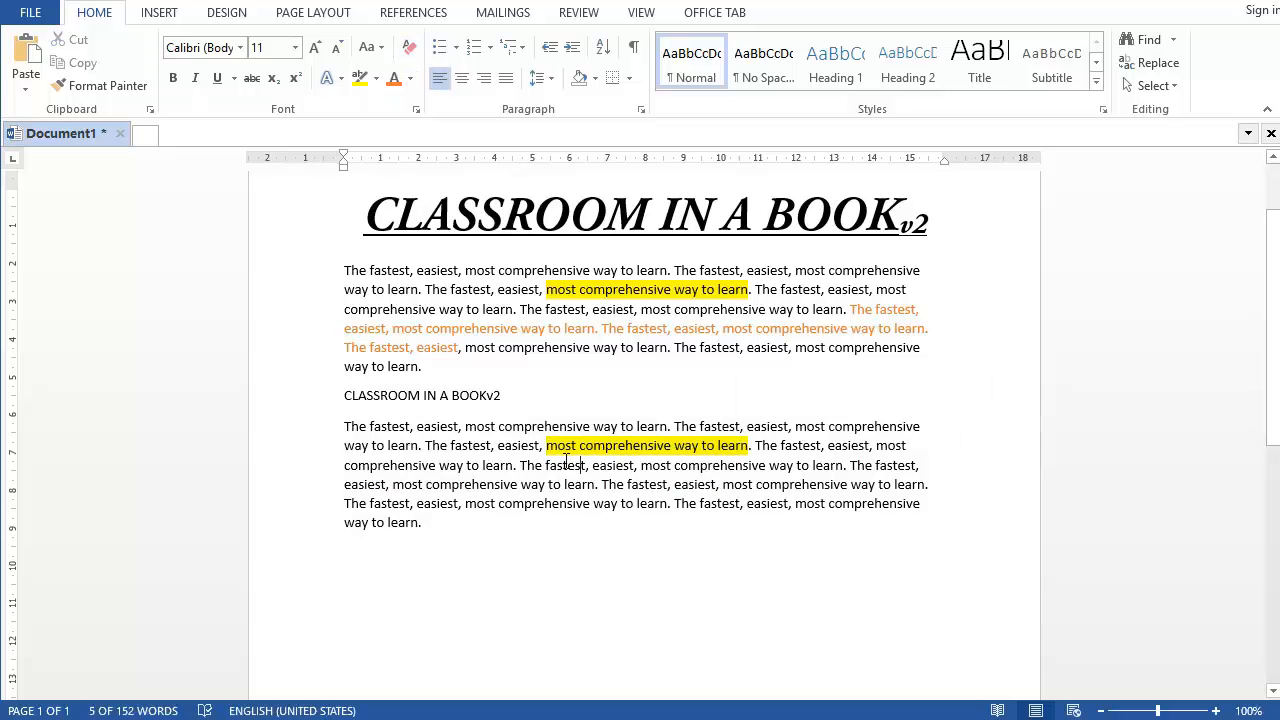
pyautogui.moveTo(547, 445); pyautogui.dragTo(750, 445)
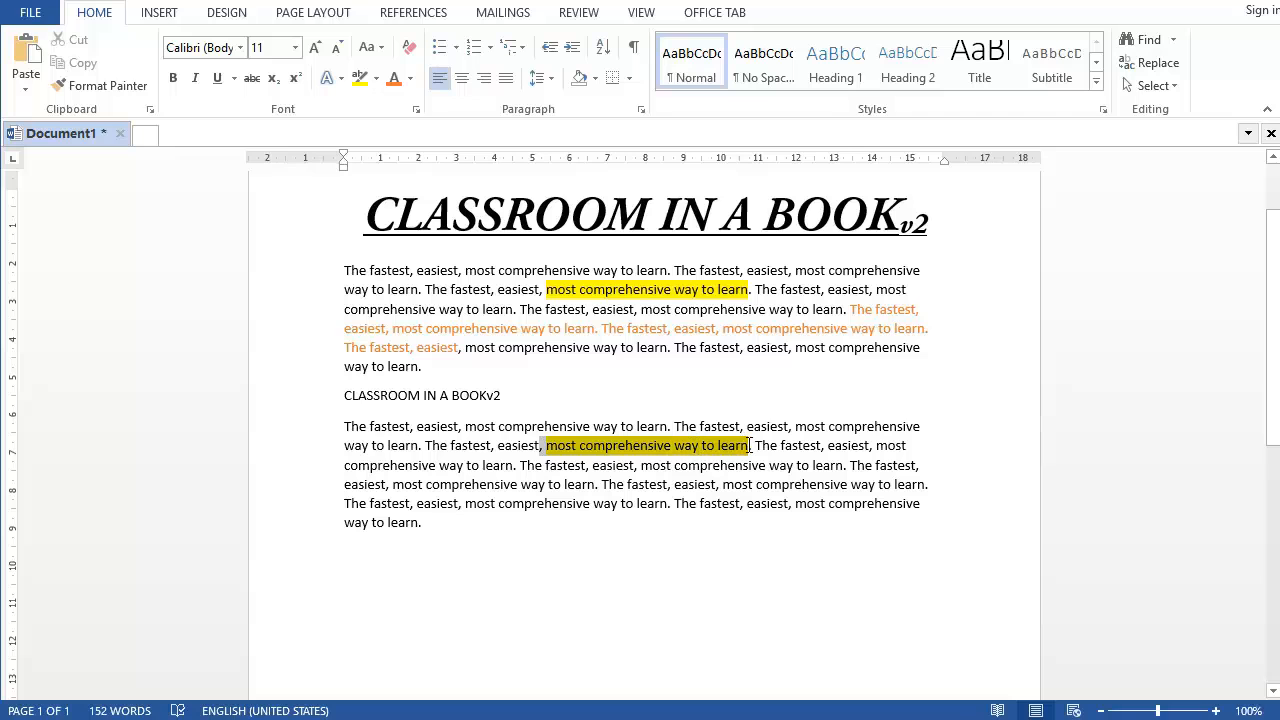
pyautogui.click(377, 80)
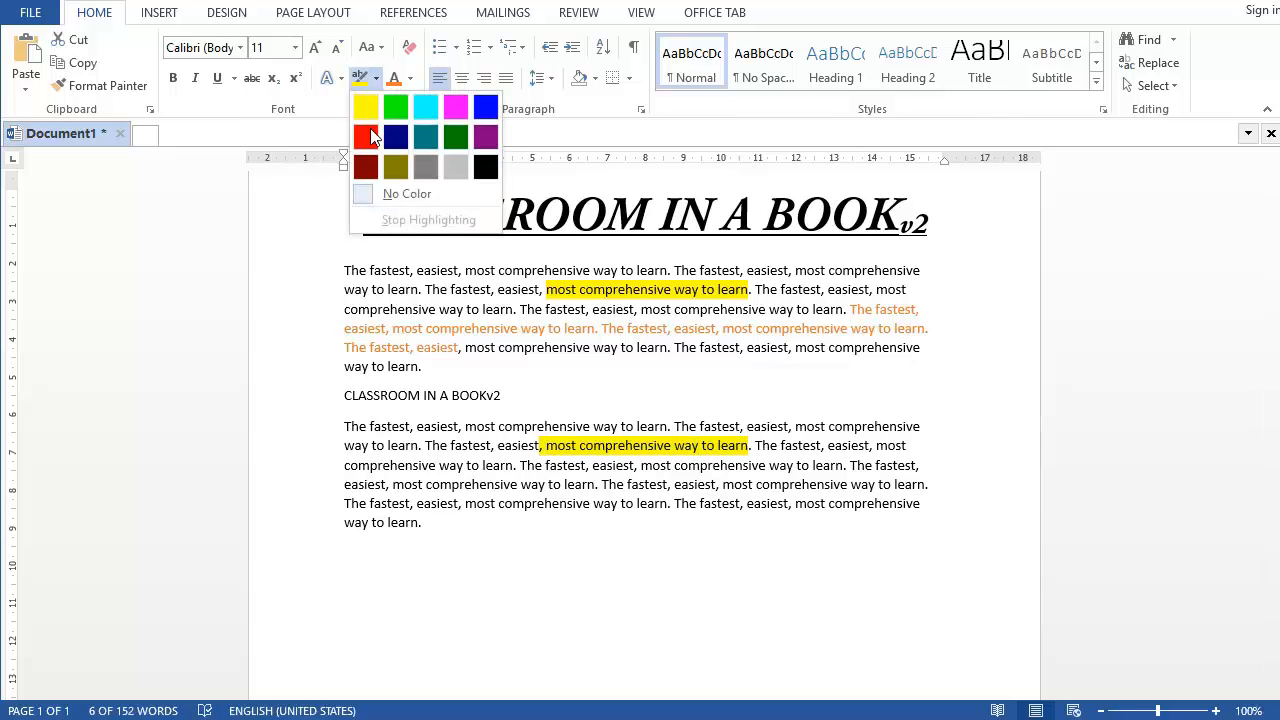
pyautogui.click(375, 195)
pyautogui.click(625, 482)
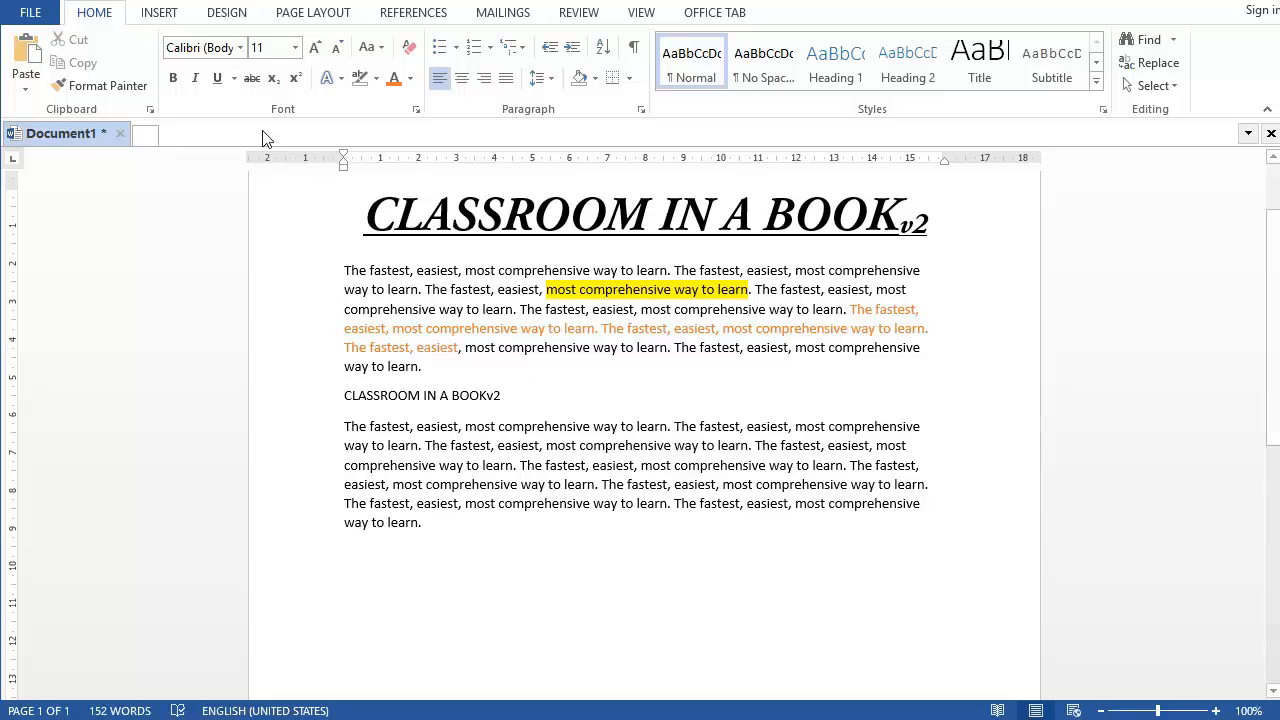
# Replace "v2" at the end of the plain second title with an infinity symbol
pyautogui.click(158, 13)
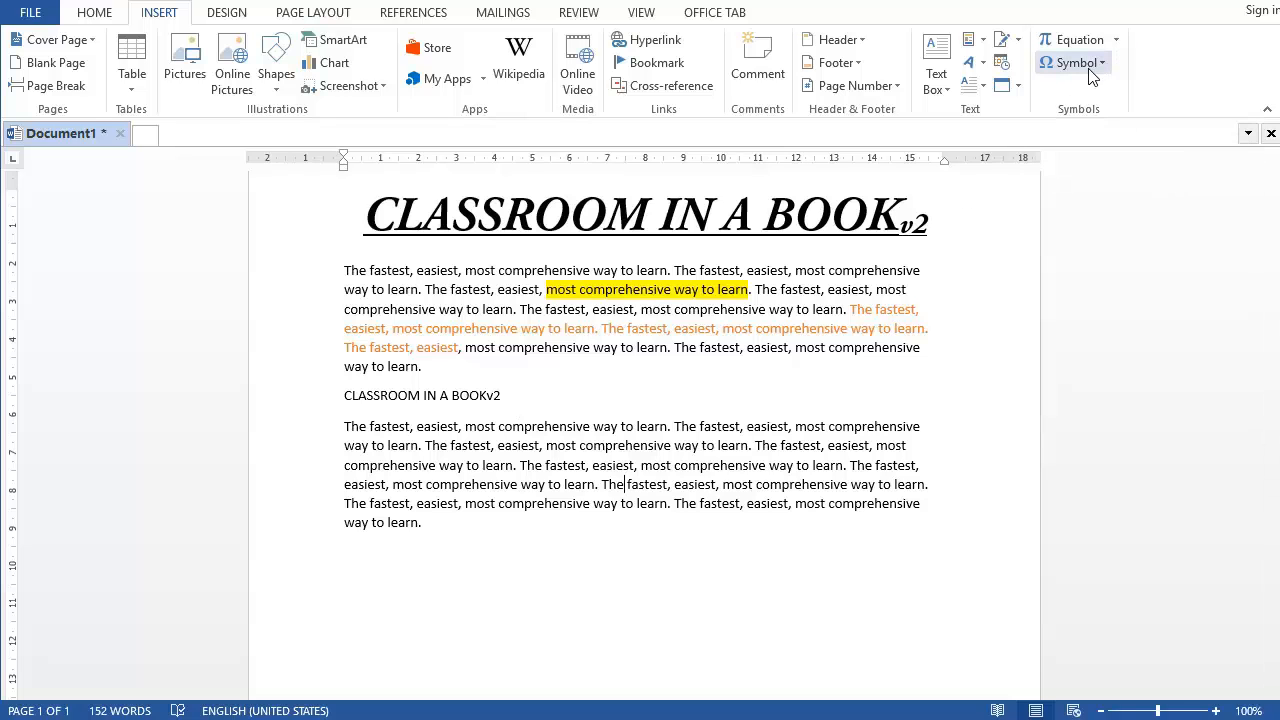
pyautogui.moveTo(506, 397); pyautogui.dragTo(490, 405)
pyautogui.press('BackSpace')
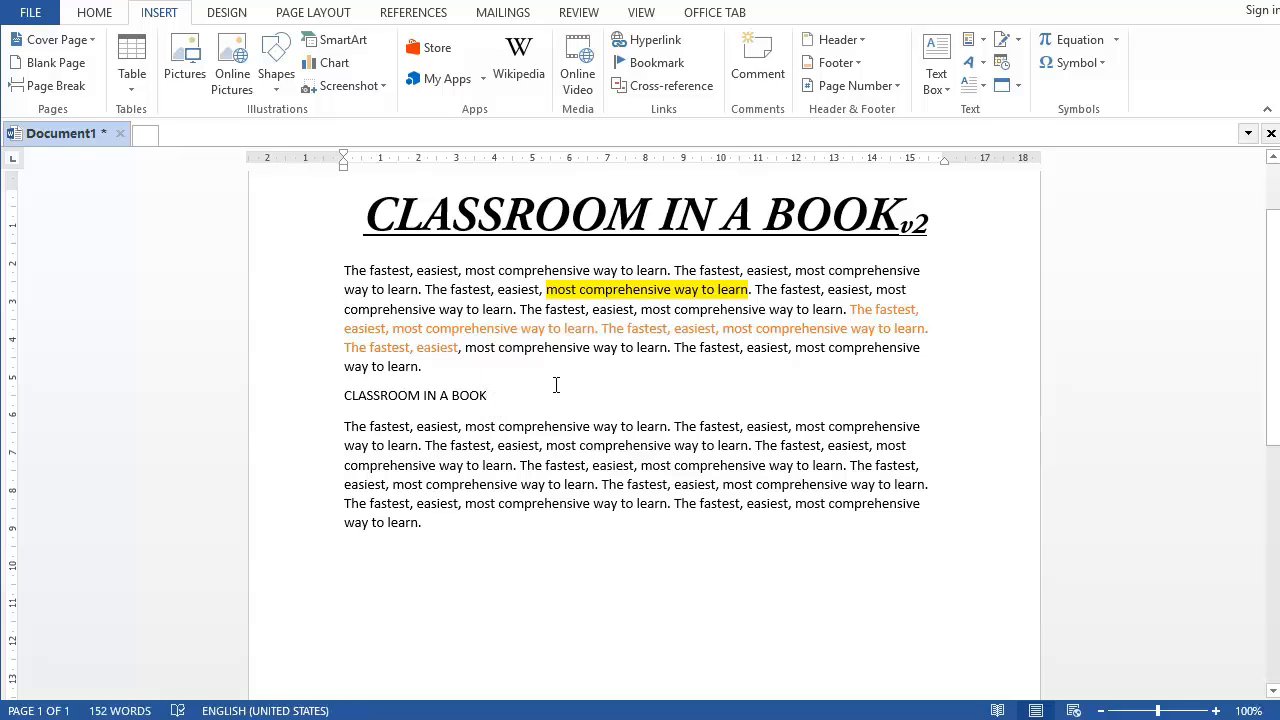
pyautogui.click(1091, 66)
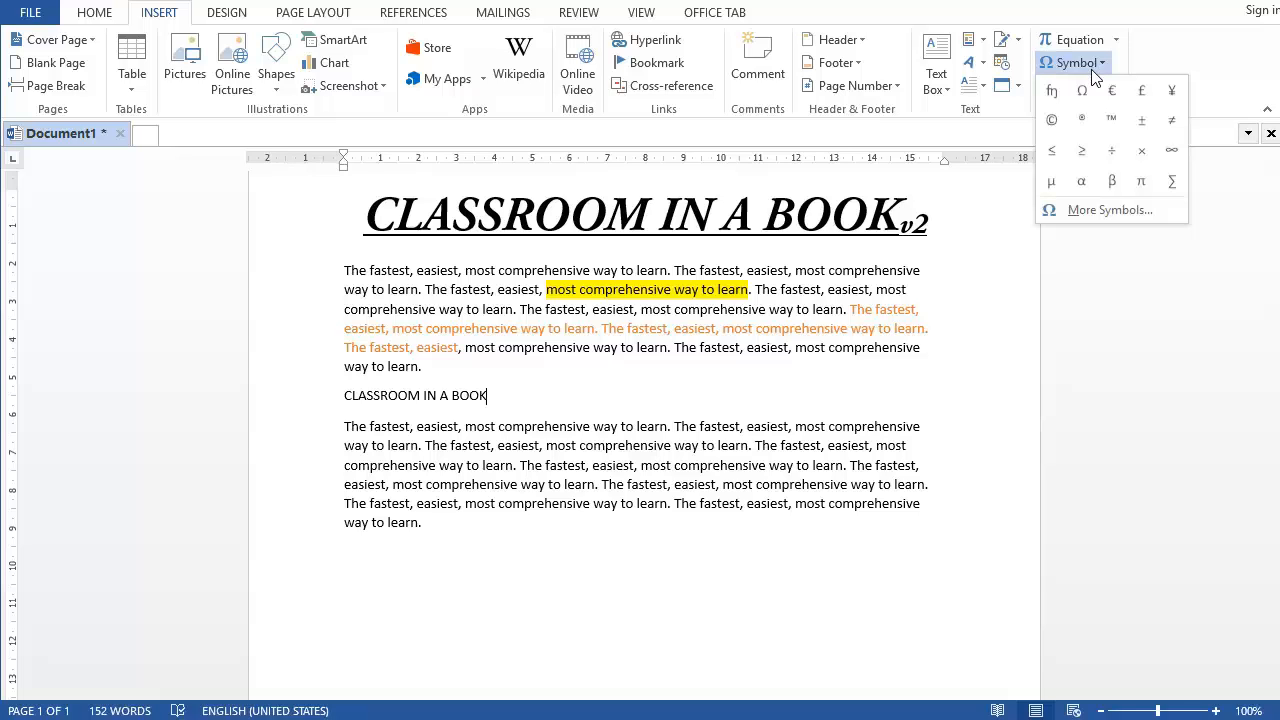
pyautogui.click(1172, 151)
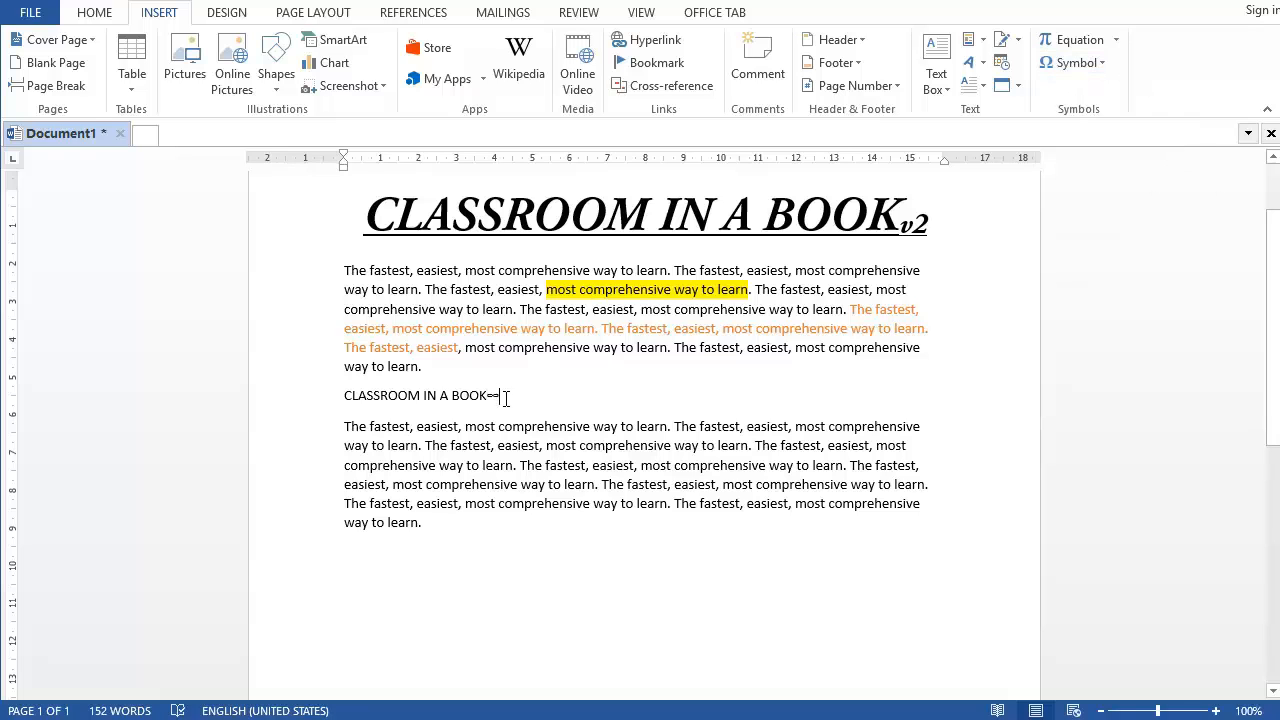
# Set the font size of the infinity symbol after the second title to 28
pyautogui.moveTo(497, 395); pyautogui.dragTo(489, 396)
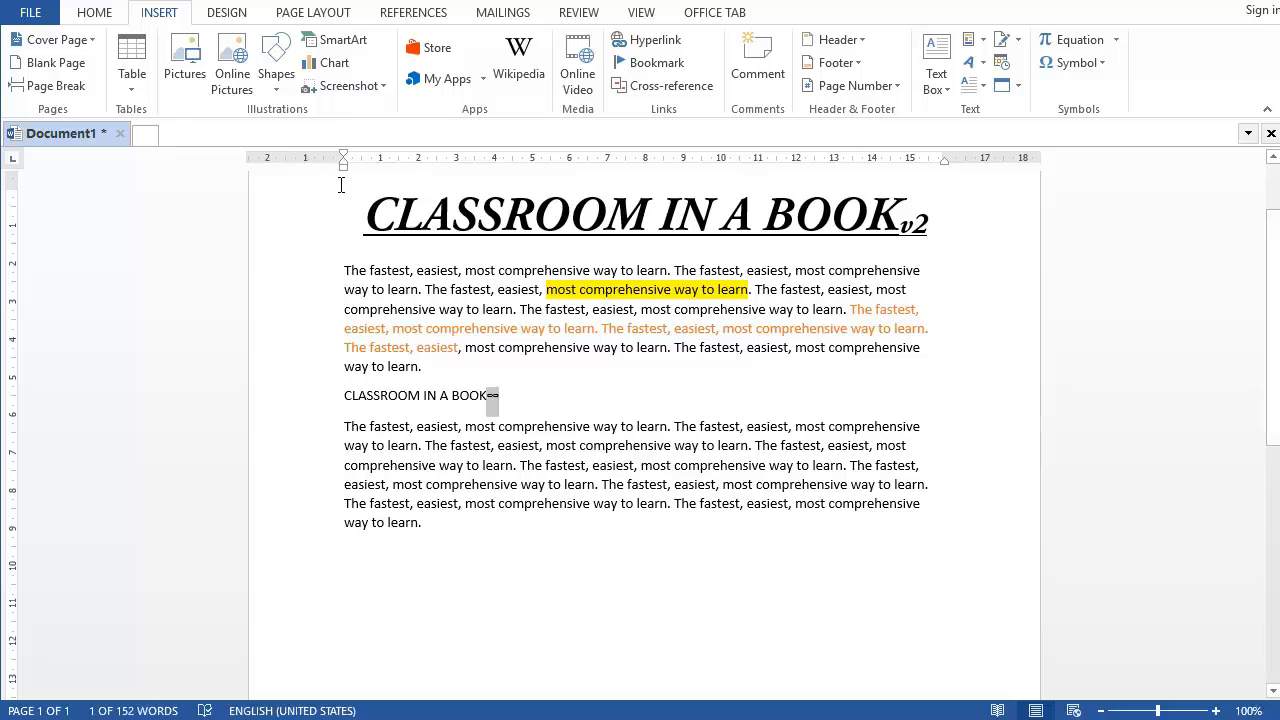
pyautogui.click(94, 12)
pyautogui.click(294, 47)
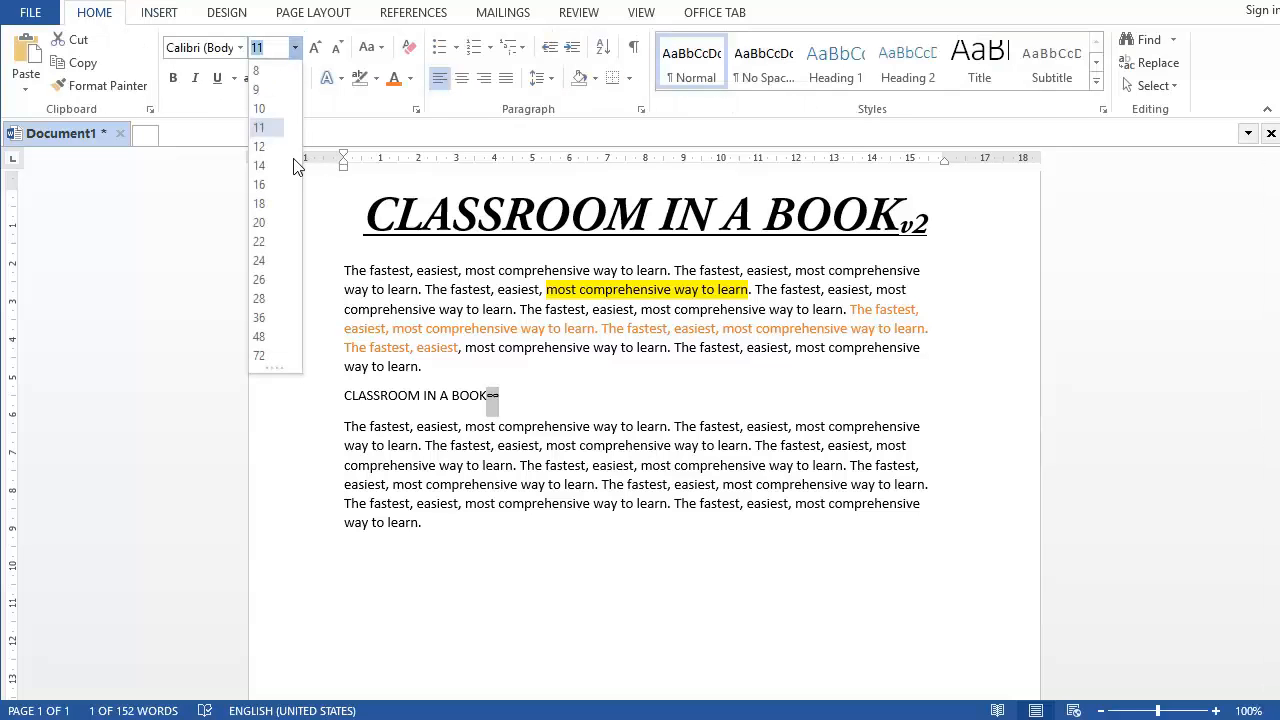
pyautogui.click(275, 305)
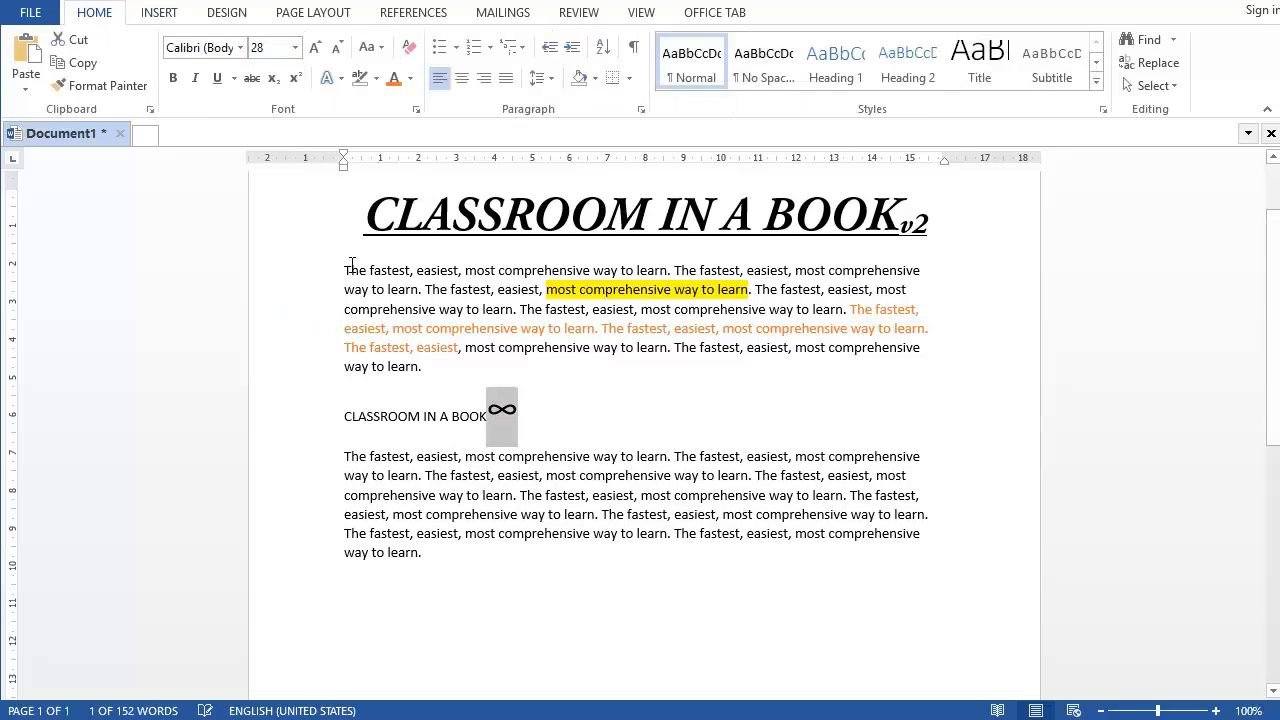
pyautogui.click(159, 14)
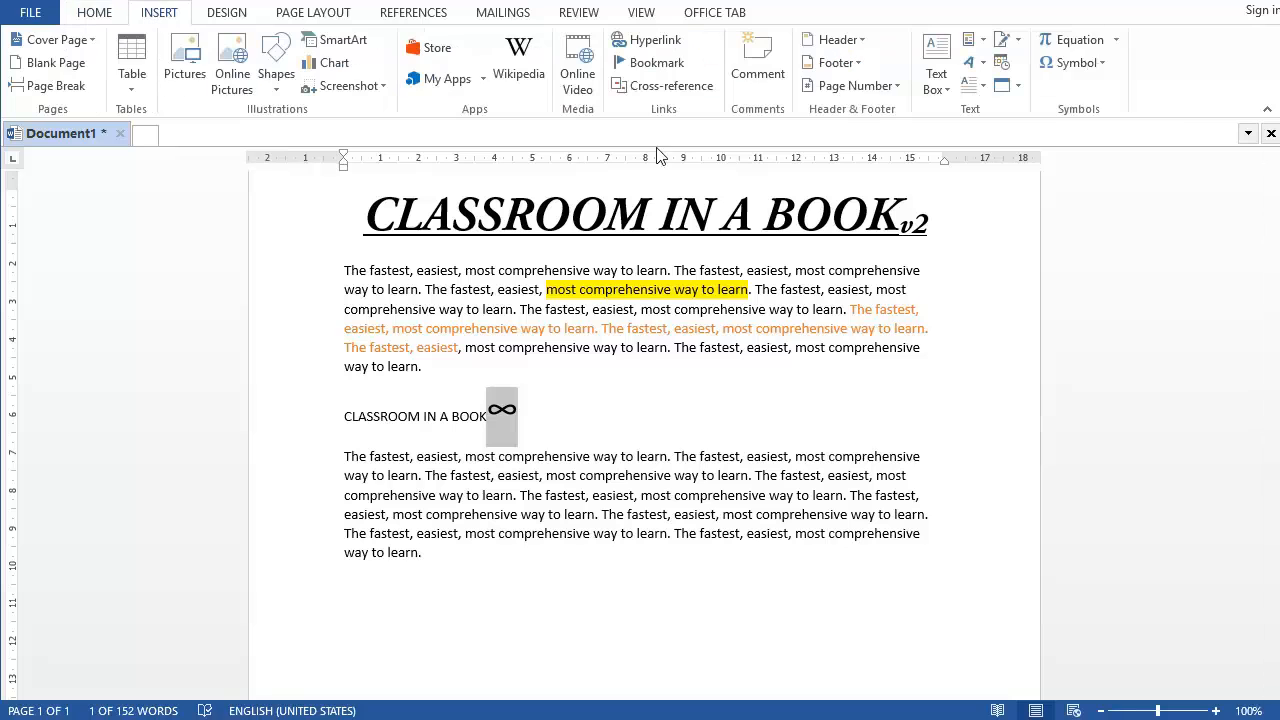
# Replace the infinity symbol after the second title with an alpha symbol (α)
pyautogui.click(1099, 62)
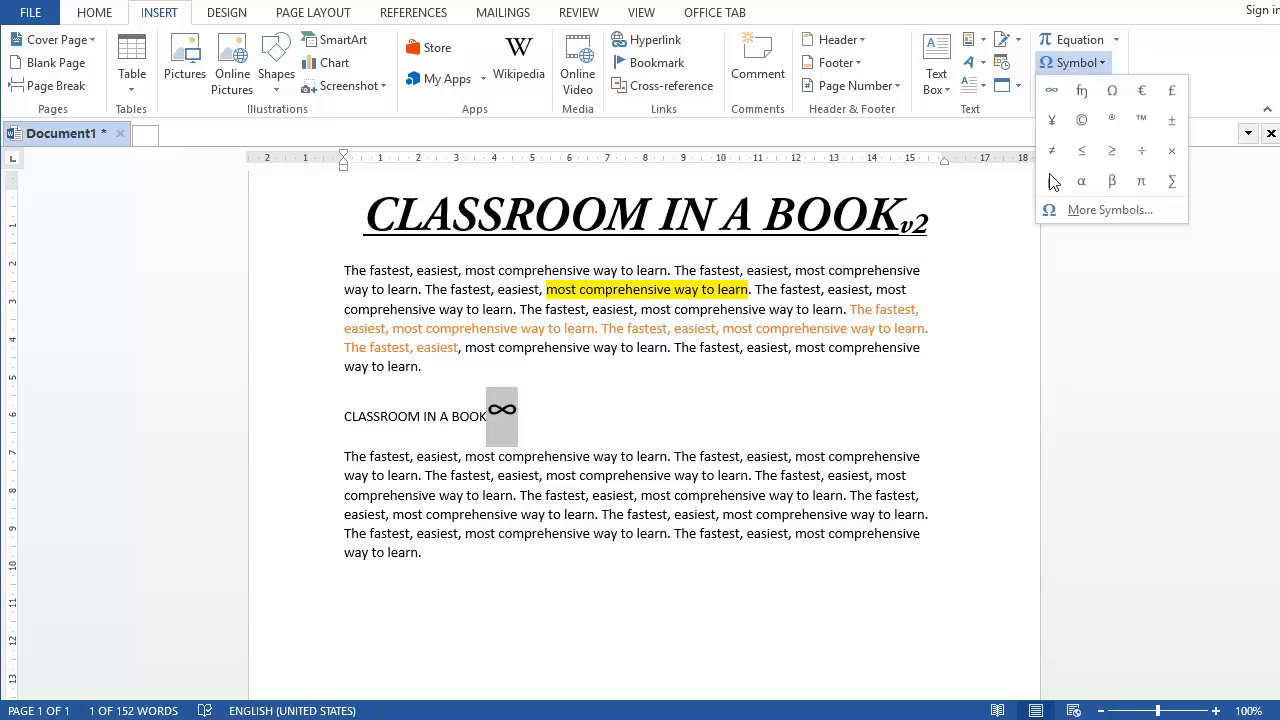
pyautogui.click(1087, 183)
pyautogui.moveTo(536, 410); pyautogui.dragTo(490, 414)
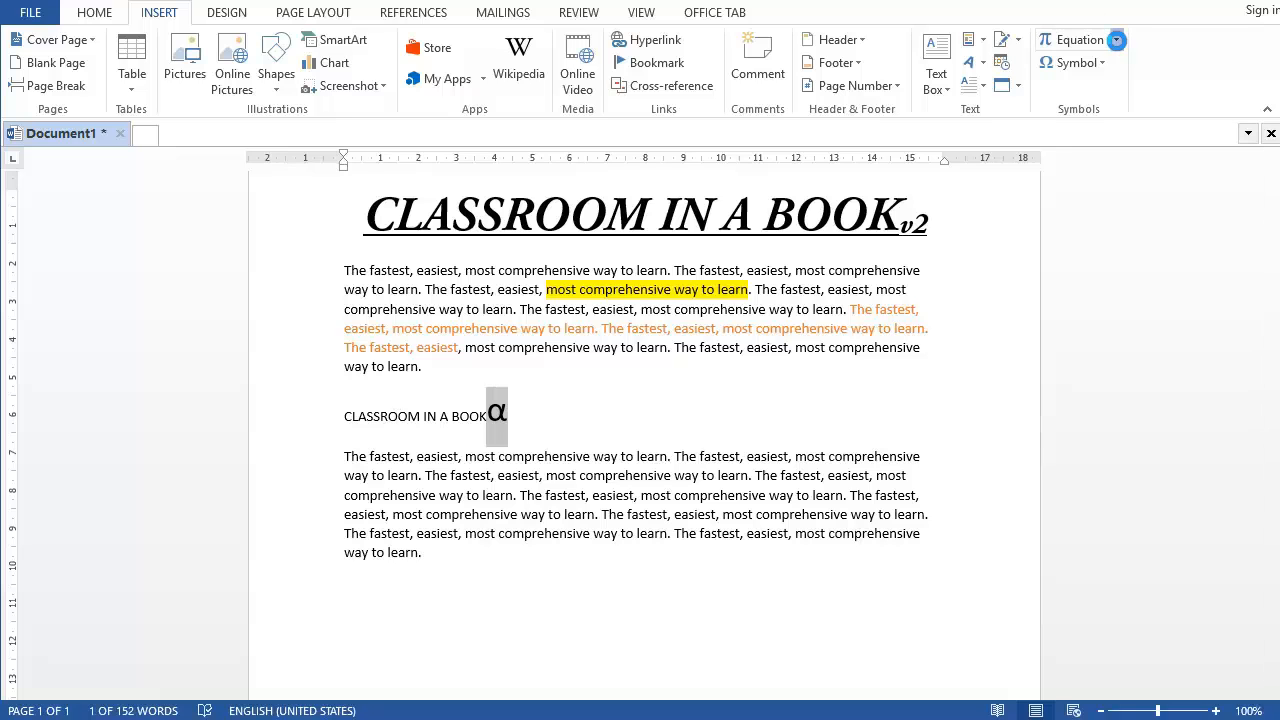
# Replace the alpha symbol after the second title with the built-in Binomial Theorem equation
pyautogui.click(1117, 40)
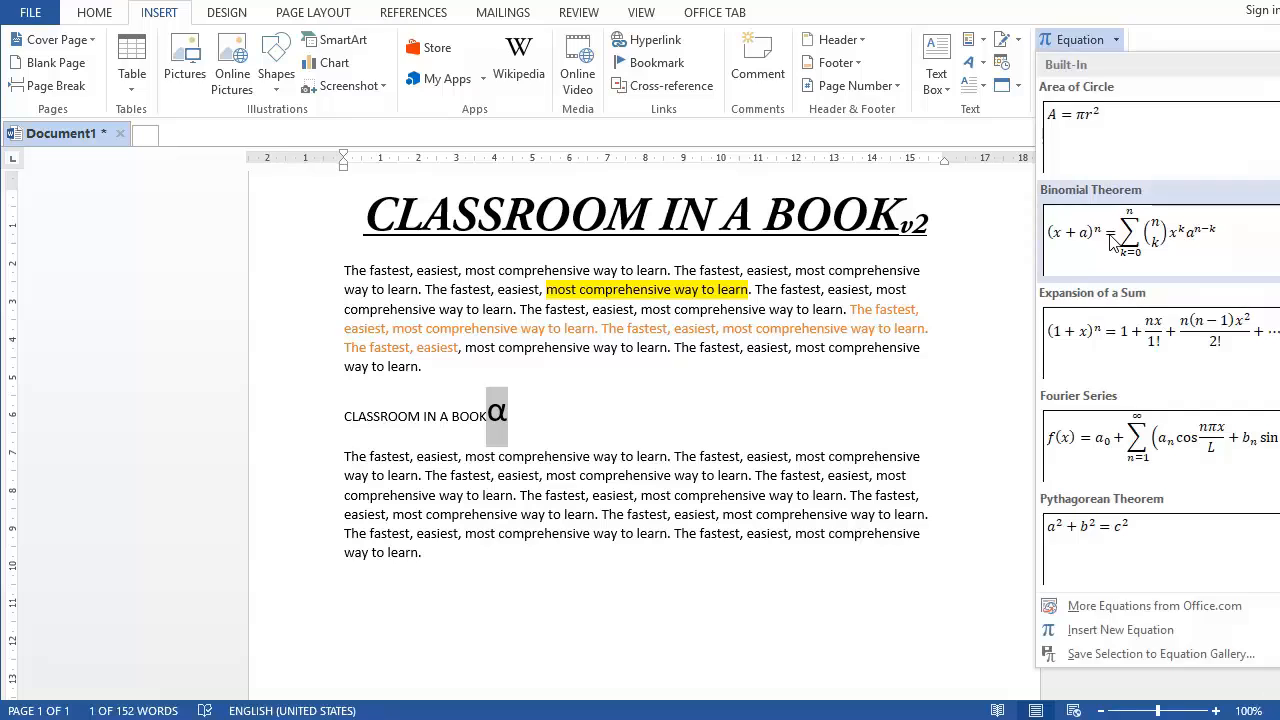
pyautogui.click(1110, 240)
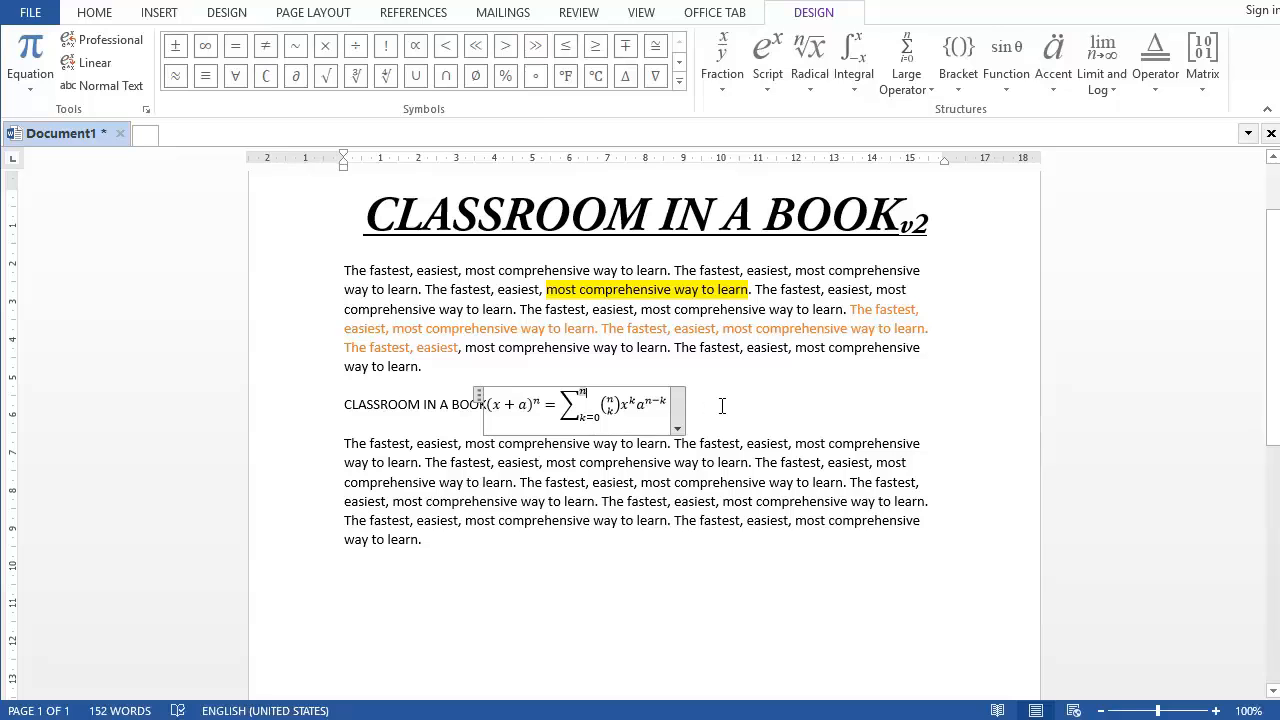
pyautogui.click(721, 405)
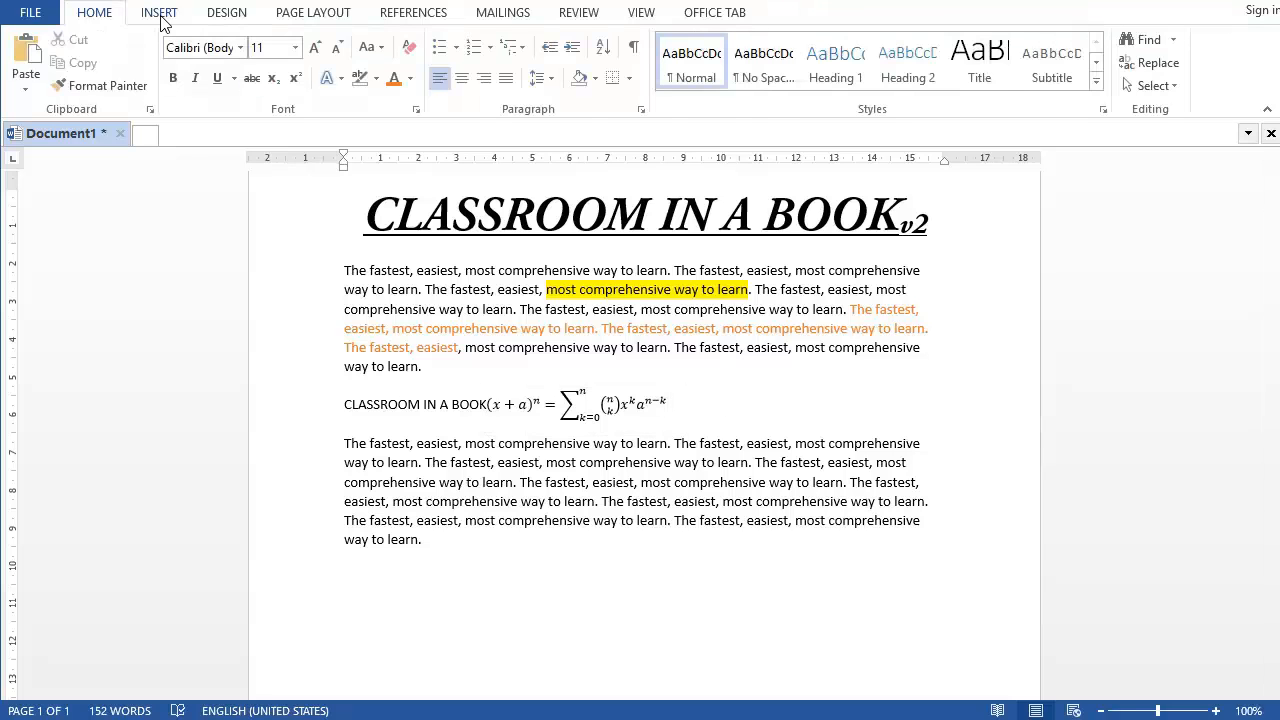
# Draw a rectangle below the last paragraph and resize it to about 8.4 cm wide and 2.5 cm high
pyautogui.click(159, 12)
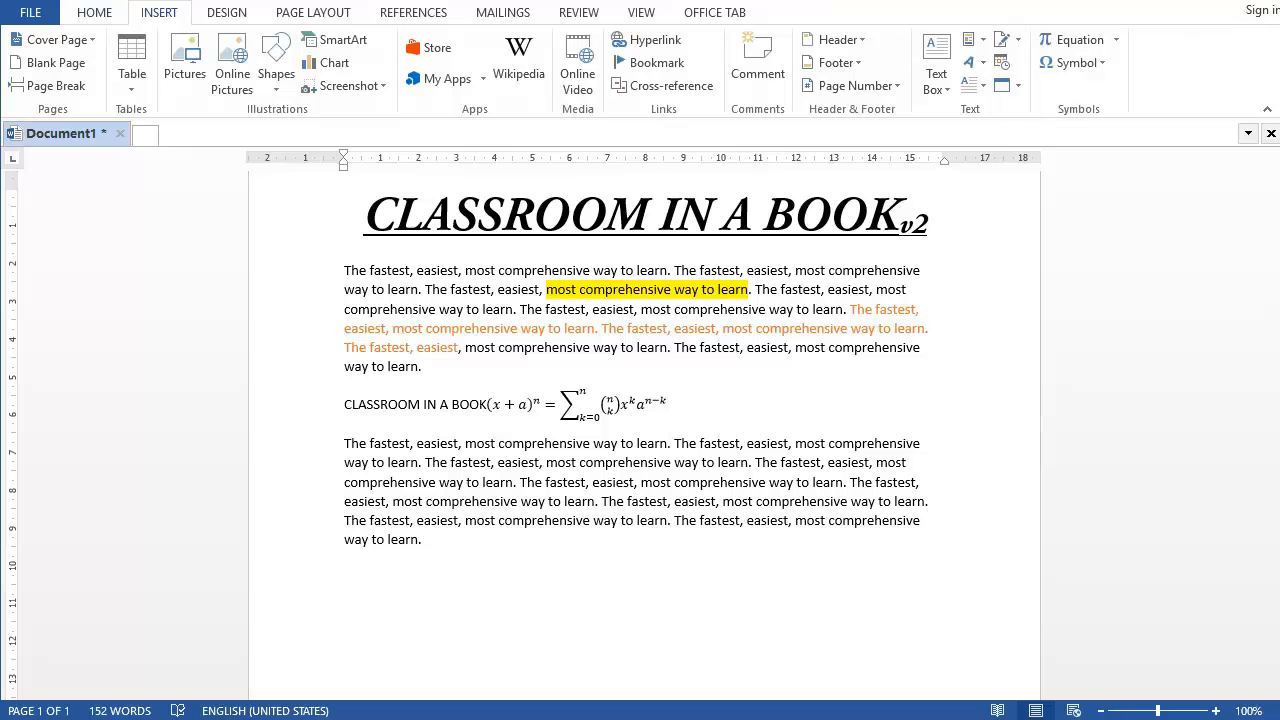
pyautogui.click(535, 576)
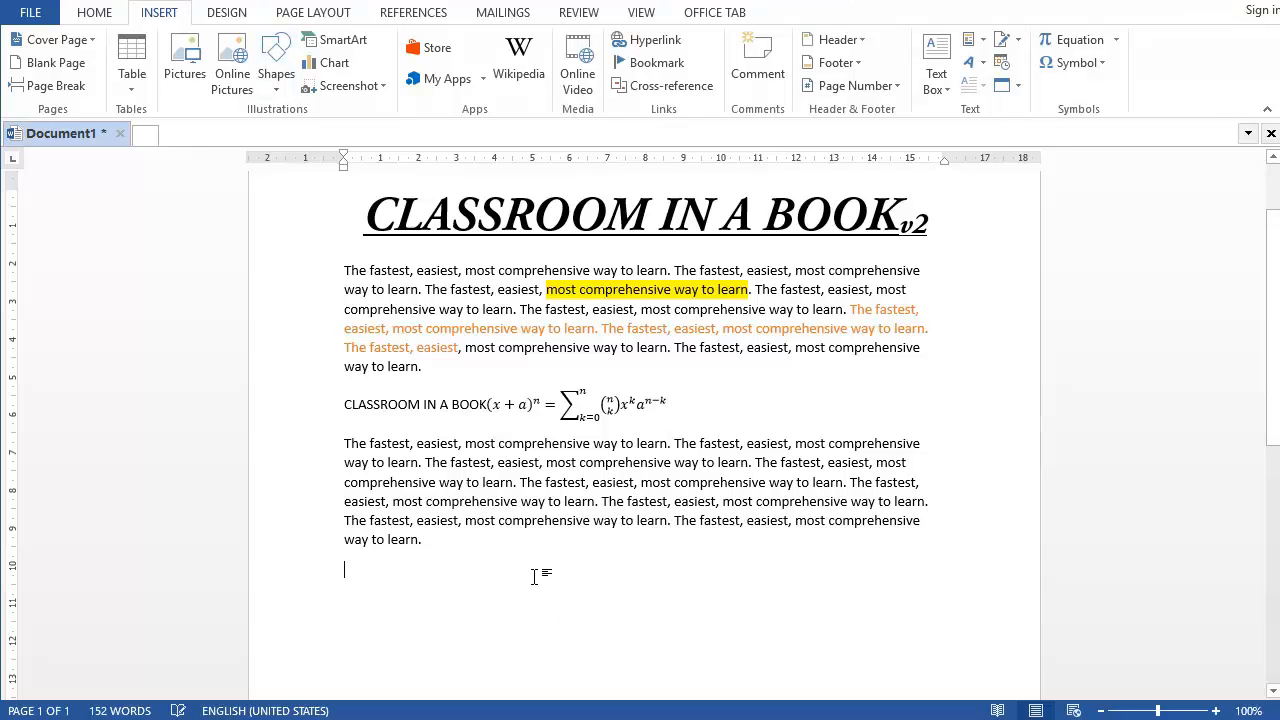
pyautogui.click(273, 84)
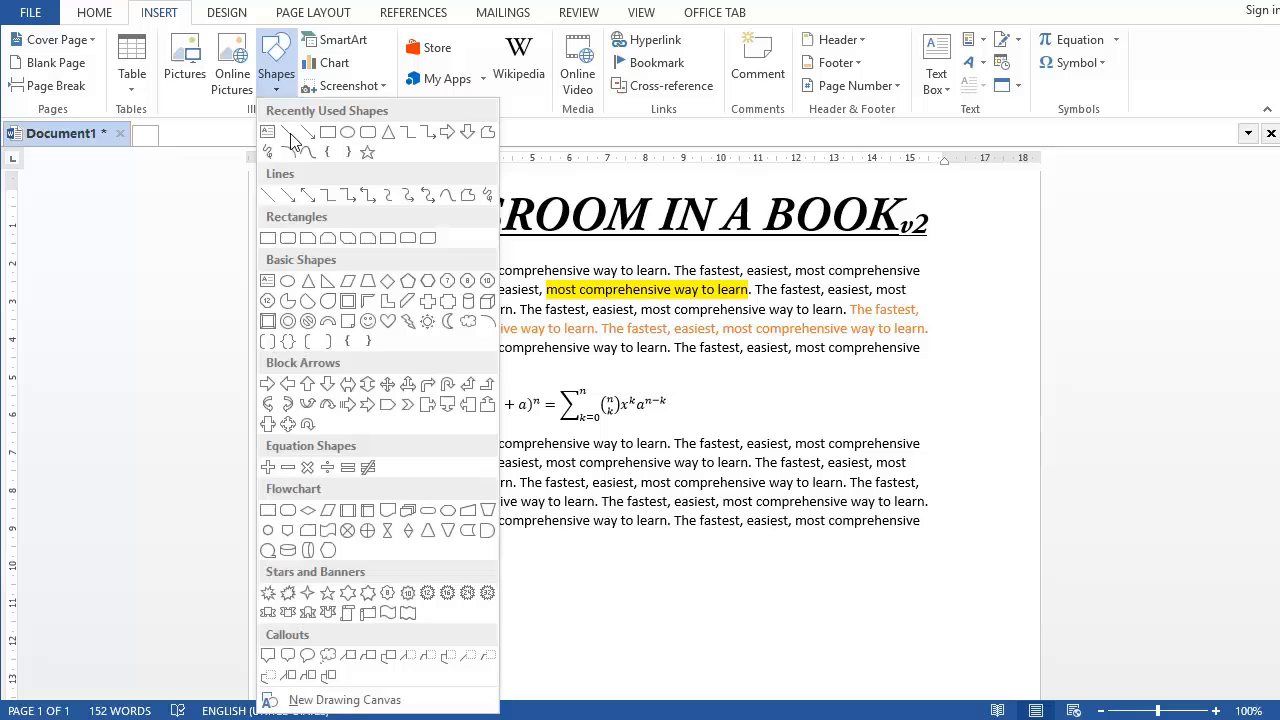
pyautogui.click(268, 238)
pyautogui.moveTo(349, 561); pyautogui.dragTo(580, 671)
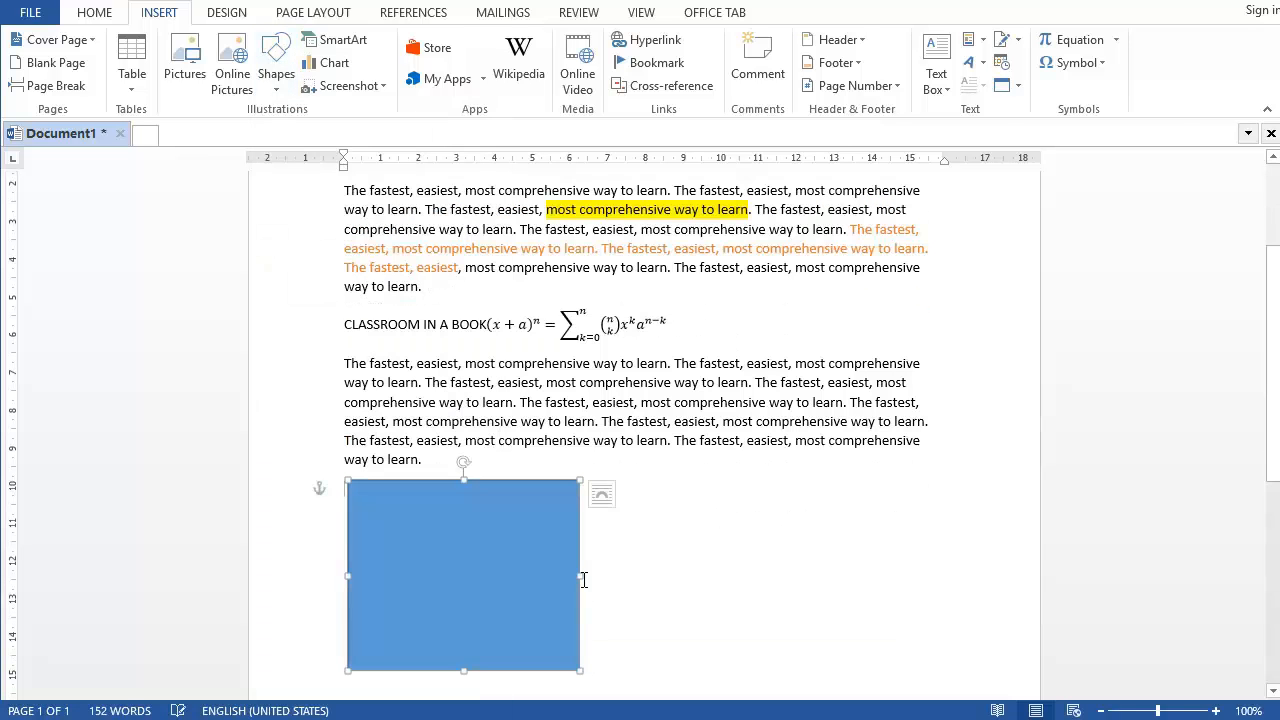
pyautogui.moveTo(580, 575); pyautogui.dragTo(667, 576)
pyautogui.moveTo(508, 671); pyautogui.dragTo(508, 571)
pyautogui.scroll(-3, 509, 575)
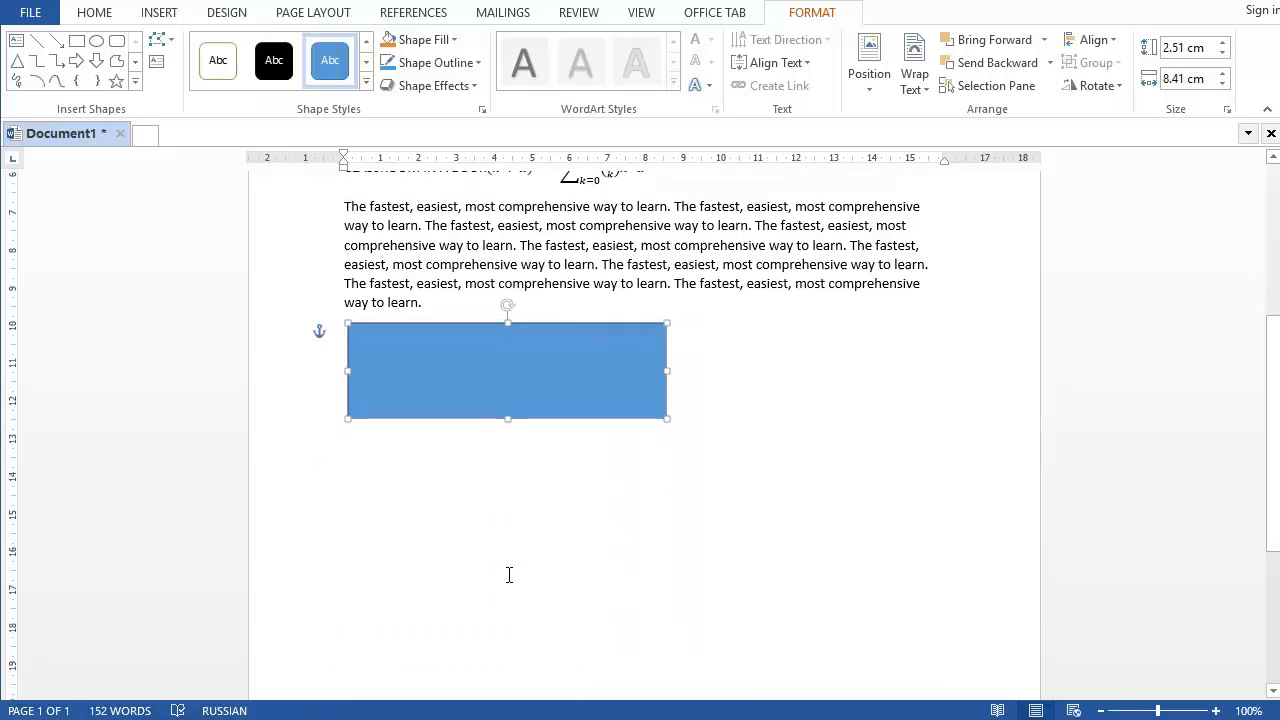
# Apply In Front of Text wrapping to the rectangle and move it over the second paragraph
pyautogui.click(709, 414)
pyautogui.click(569, 378)
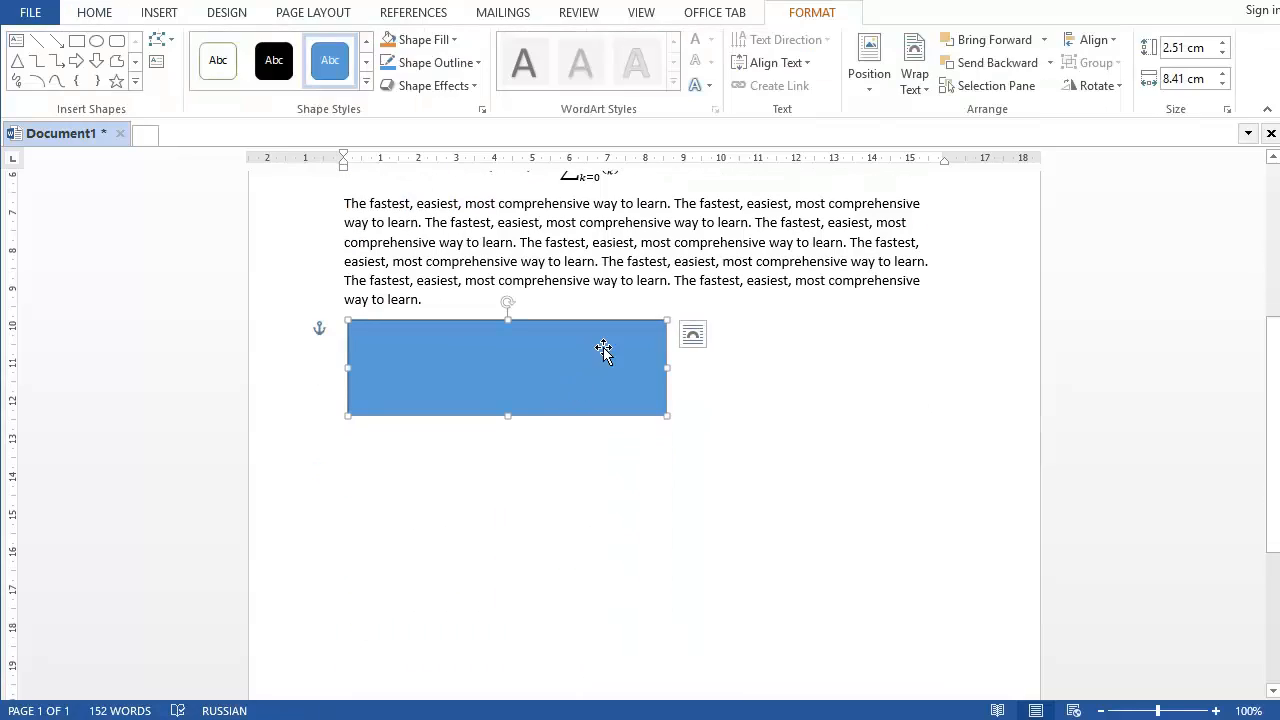
pyautogui.click(695, 338)
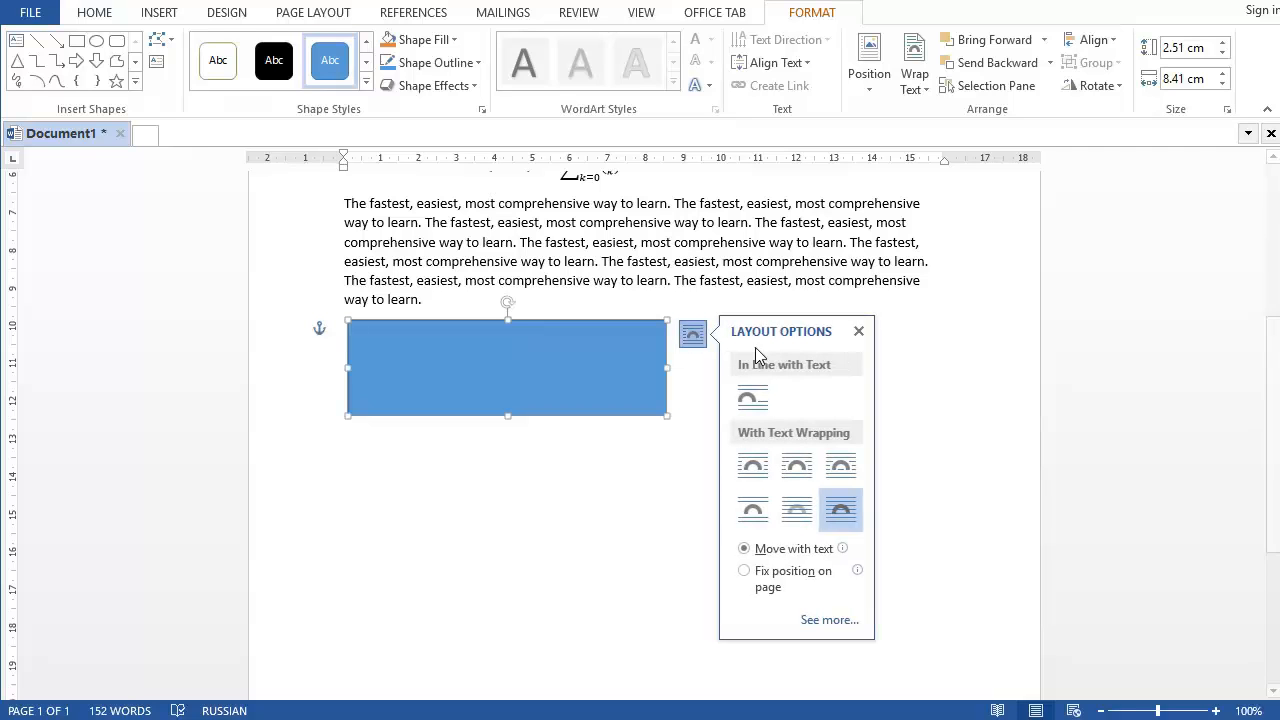
pyautogui.click(843, 515)
pyautogui.moveTo(474, 360); pyautogui.dragTo(554, 244)
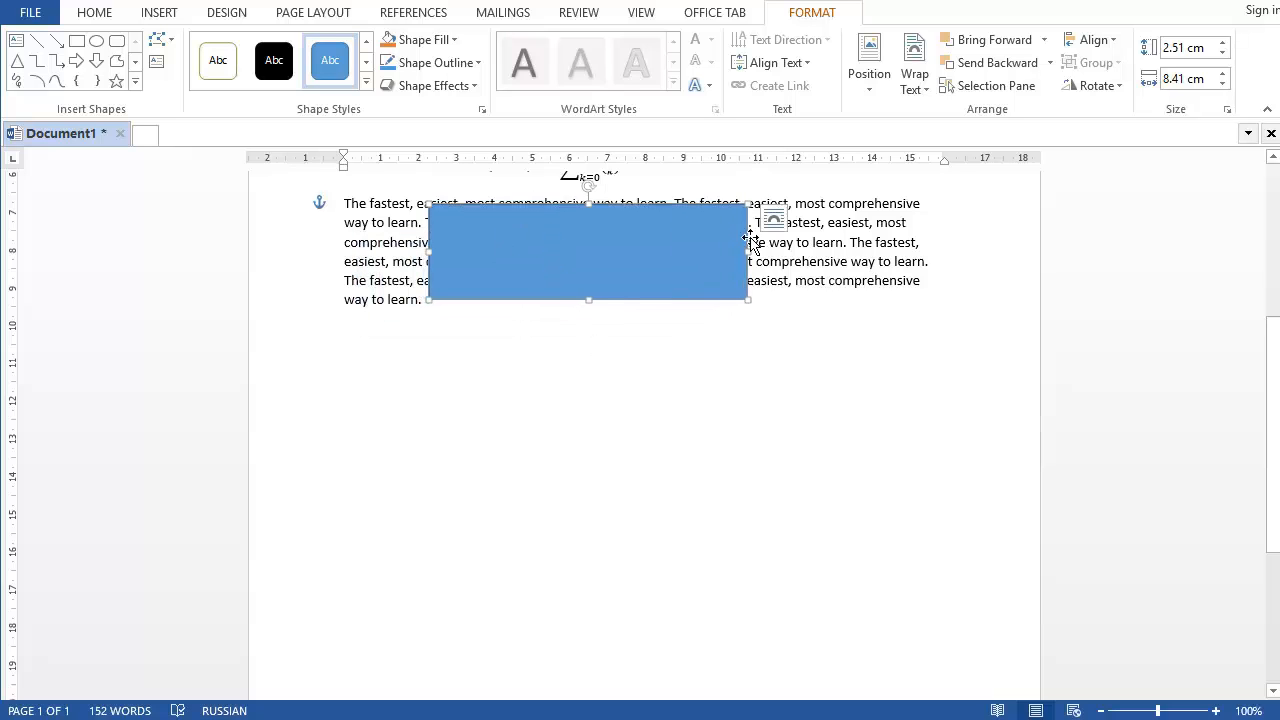
# Try Square, Tight, Through, Top and Bottom and Behind Text wrapping on the rectangle, ending with In Front of Text
pyautogui.click(774, 220)
pyautogui.click(836, 355)
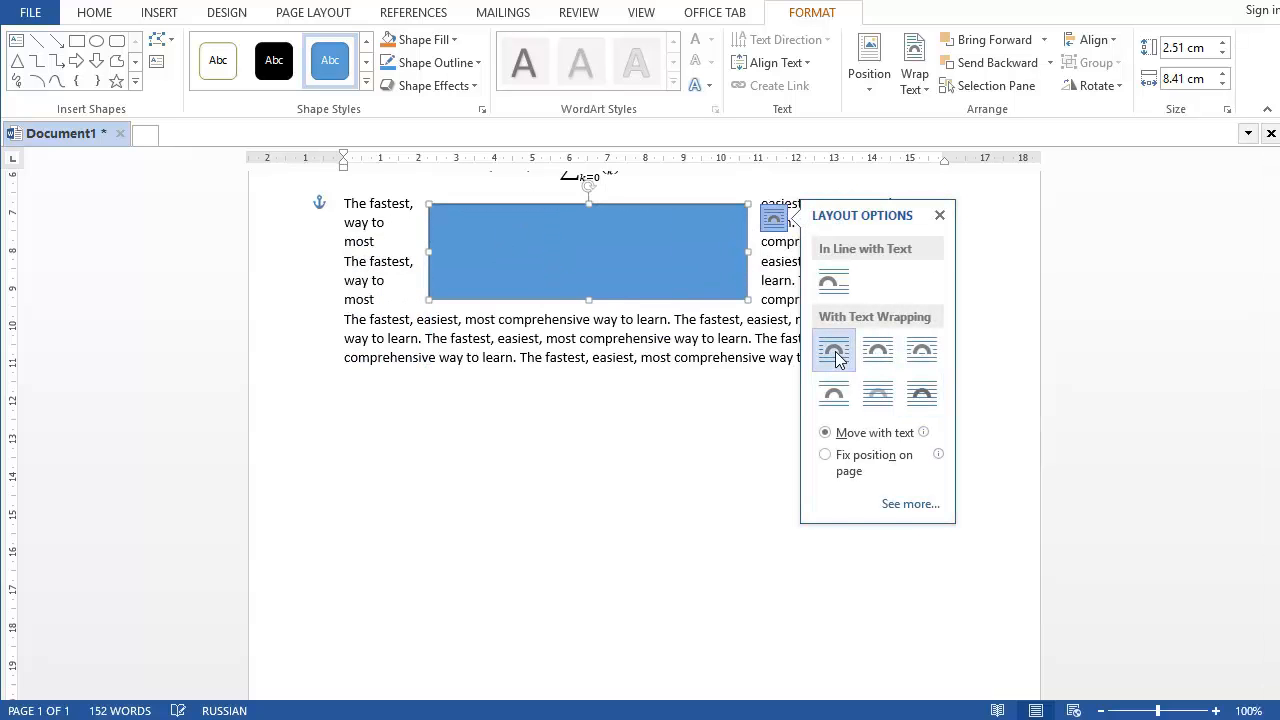
pyautogui.click(878, 352)
pyautogui.click(920, 350)
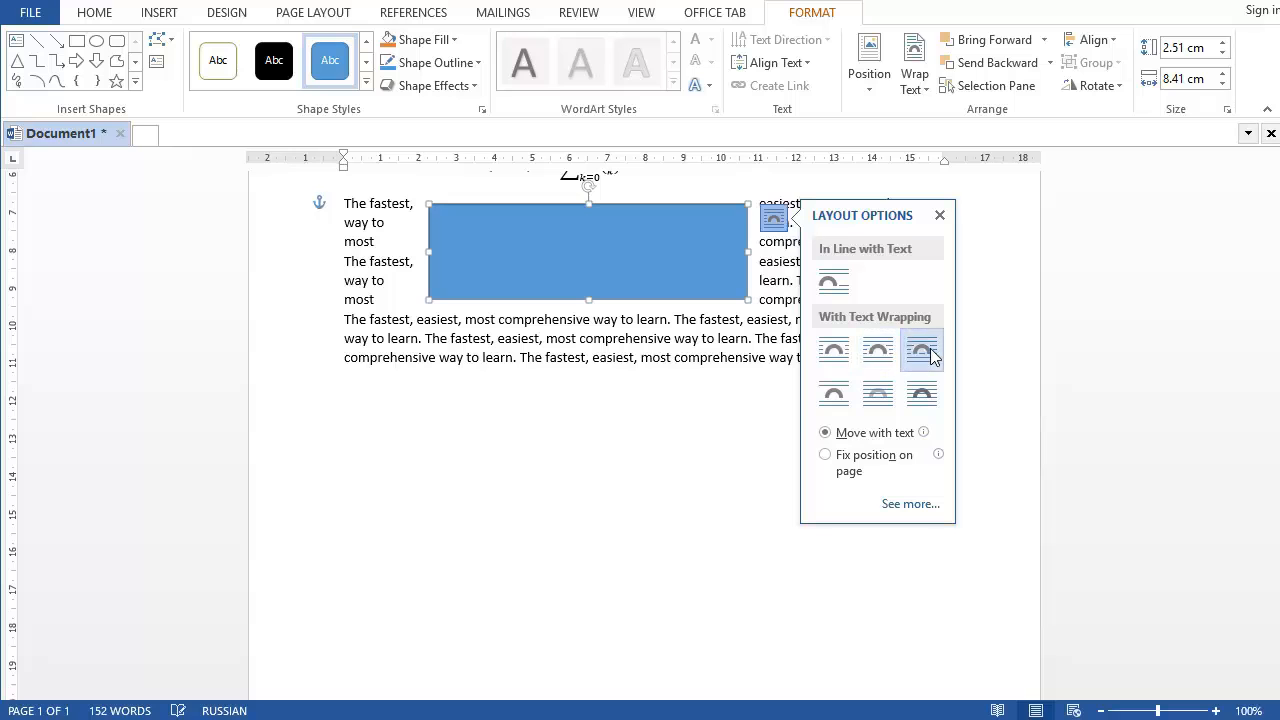
pyautogui.click(826, 401)
pyautogui.click(878, 395)
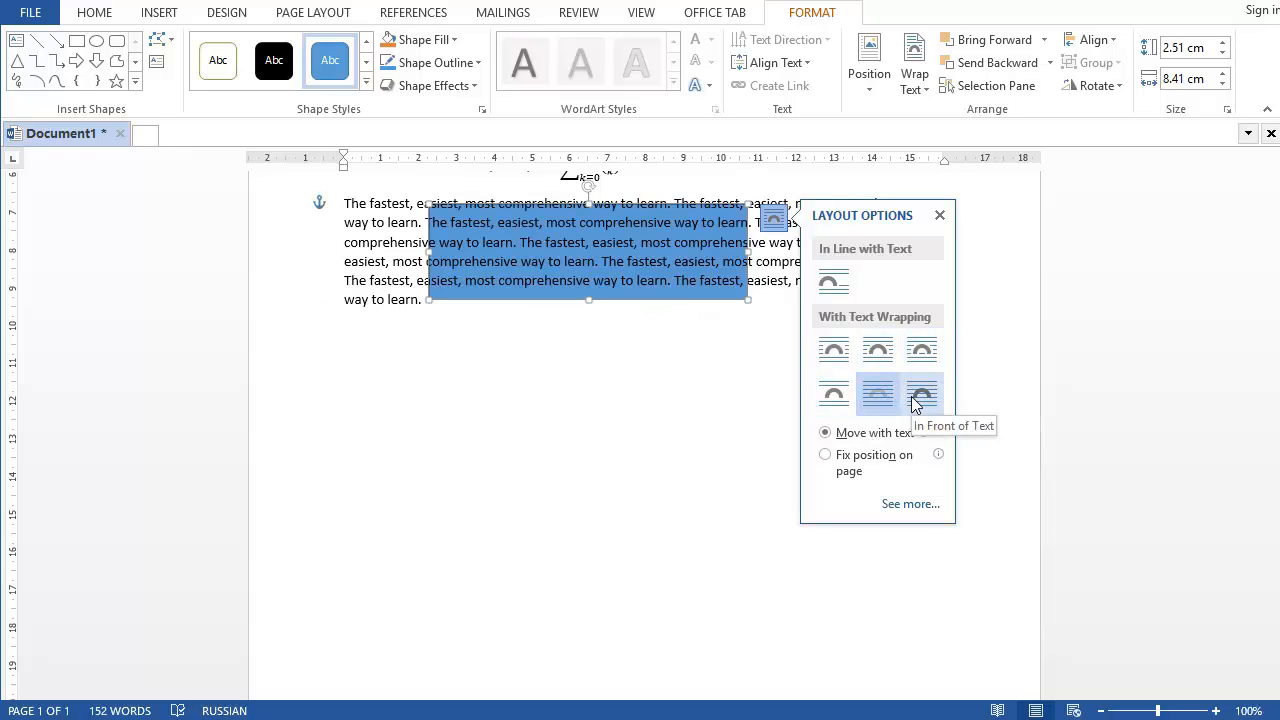
pyautogui.click(916, 399)
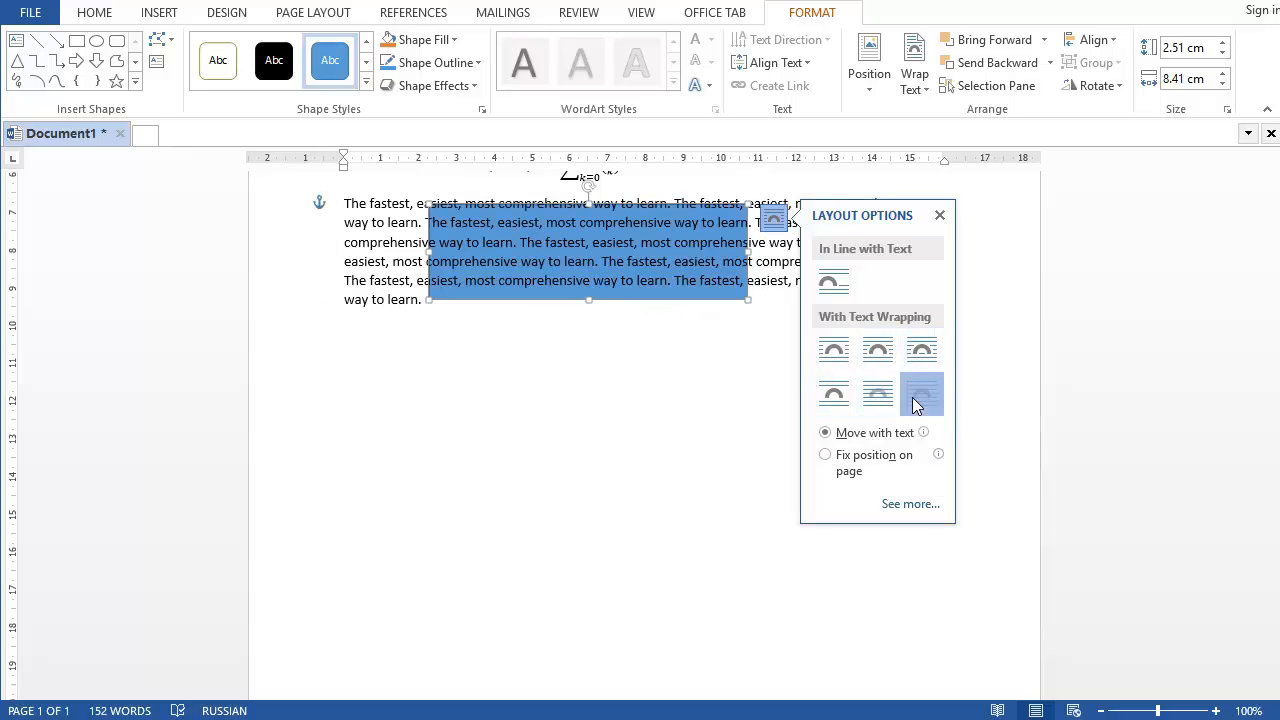
# Try In Line with Text on the rectangle, return it to In Front of Text and move it below the second paragraph
pyautogui.click(830, 284)
pyautogui.click(843, 385)
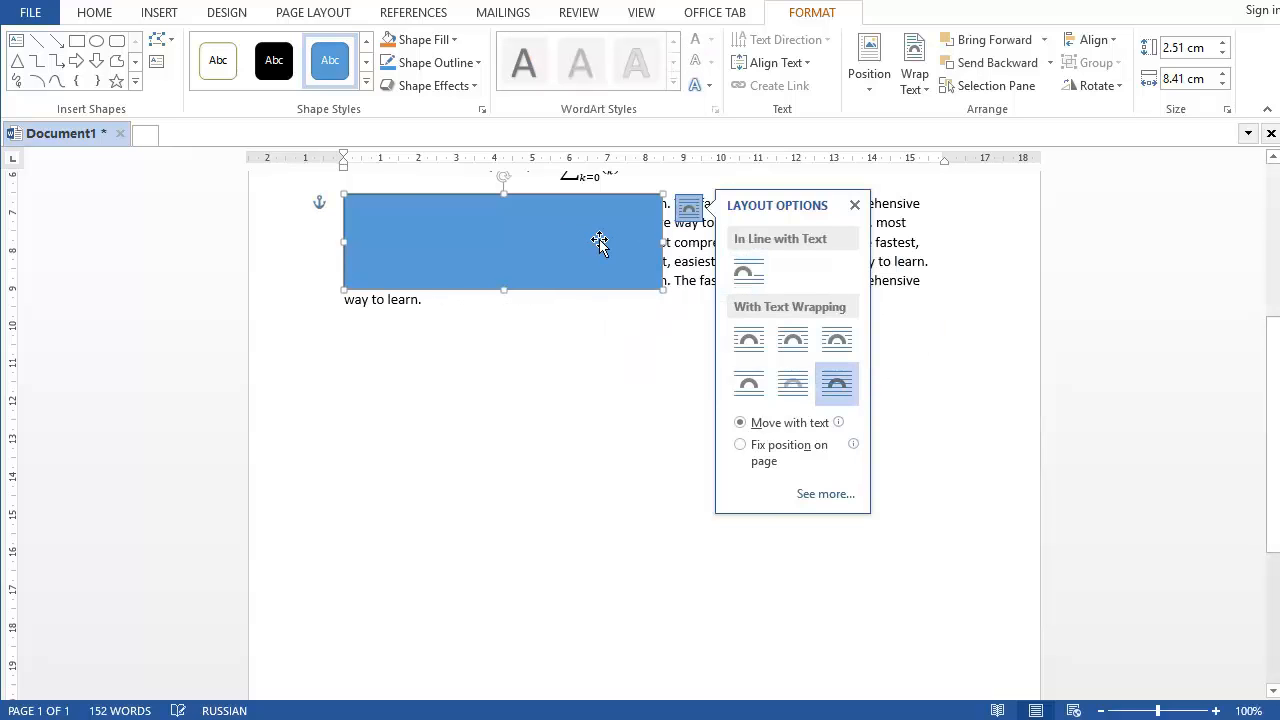
pyautogui.moveTo(604, 235); pyautogui.dragTo(581, 372)
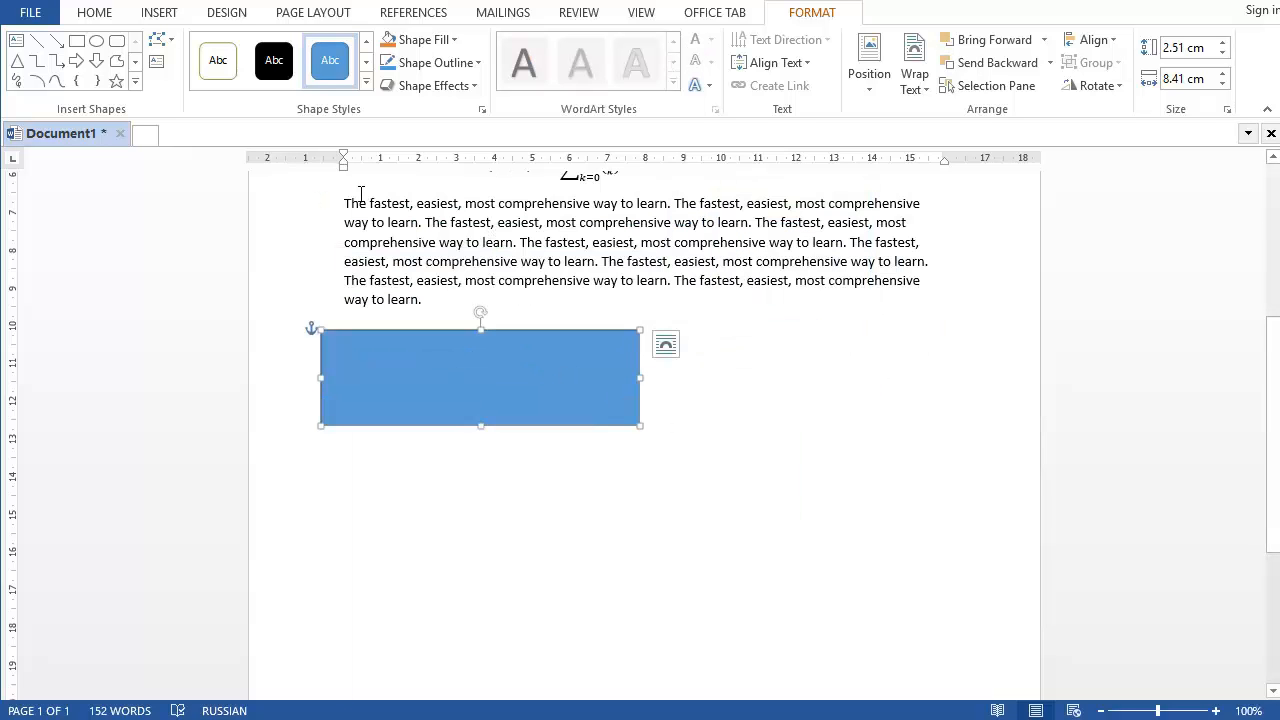
# Draw a right block arrow about 6.5 × 2 cm beside the rectangle and an elbow arrow connector about 6.7 × 1.8 cm beneath the rectangle
pyautogui.click(76, 60)
pyautogui.moveTo(704, 349)
pyautogui.mouseDown()
pyautogui.moveTo(743, 377)
pyautogui.moveTo(950, 426)
pyautogui.mouseUp()
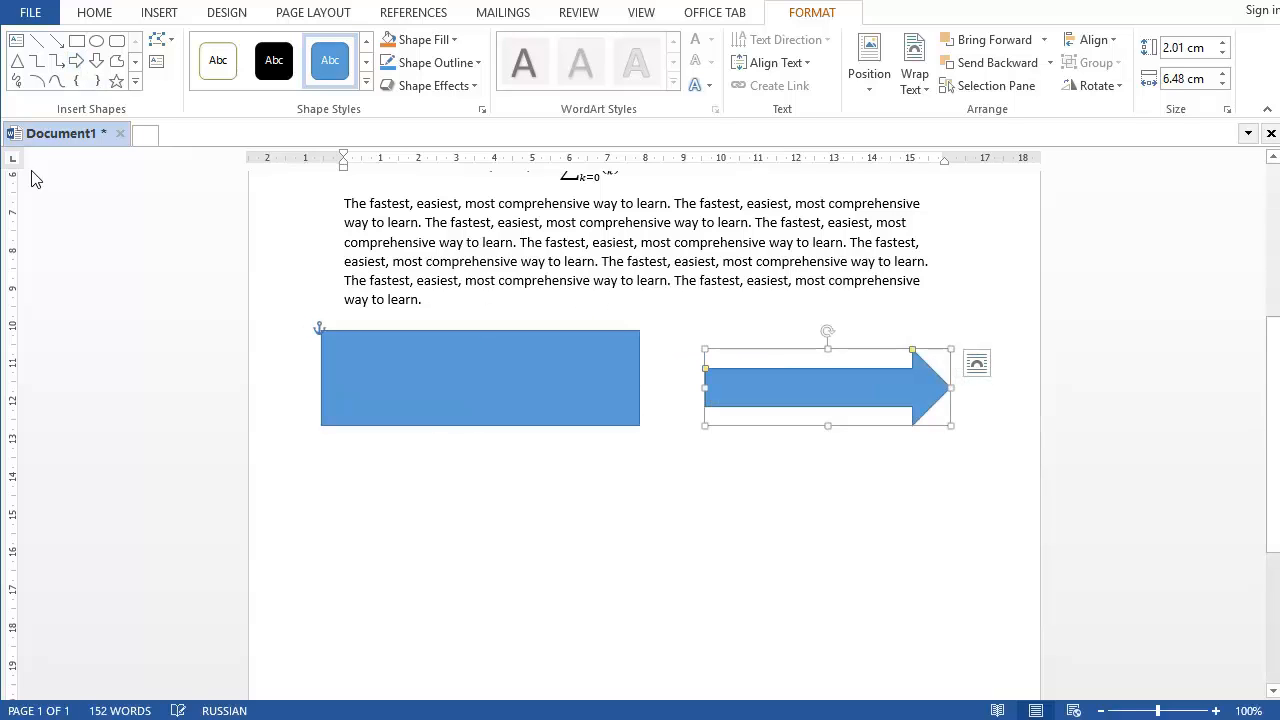
pyautogui.click(56, 62)
pyautogui.moveTo(372, 428)
pyautogui.mouseDown()
pyautogui.moveTo(694, 597)
pyautogui.moveTo(626, 494)
pyautogui.mouseUp()
# Draw a freehand curve about 4.7 × 3.2 cm under the block arrow and a five-point star about 3.4 × 2.7 cm under the rectangle
pyautogui.click(16, 80)
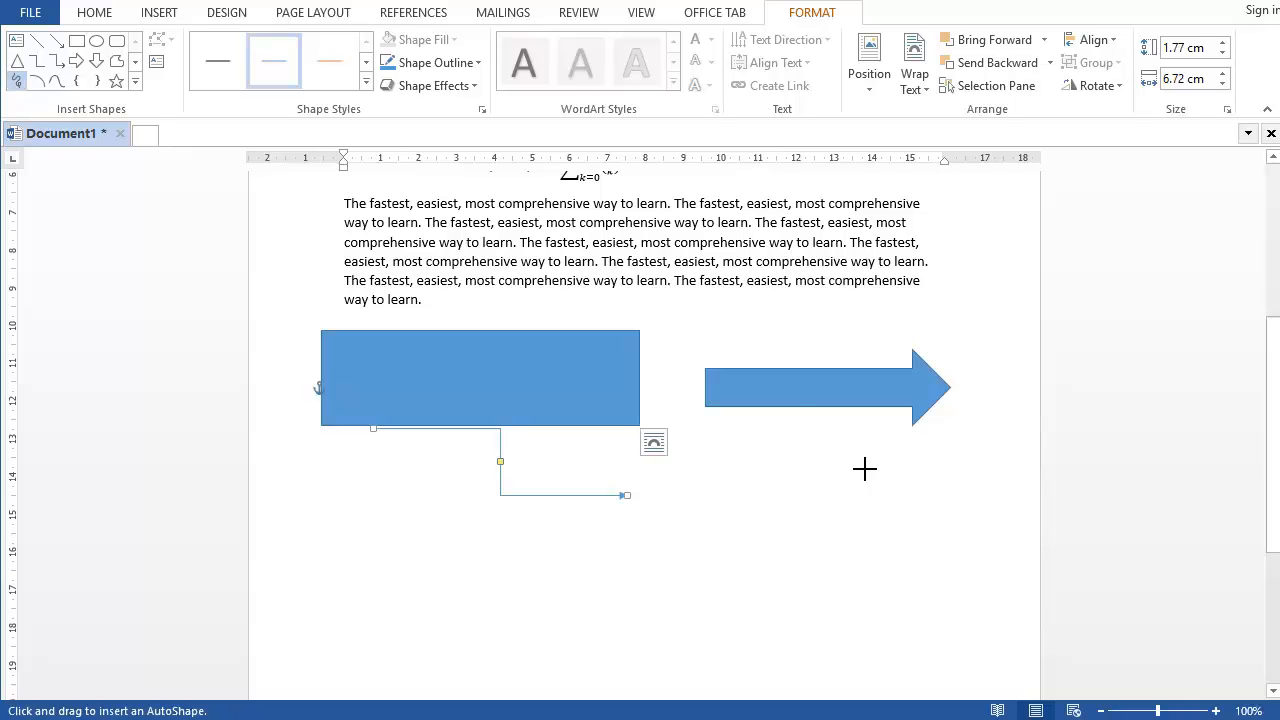
pyautogui.moveTo(707, 420); pyautogui.dragTo(880, 538)
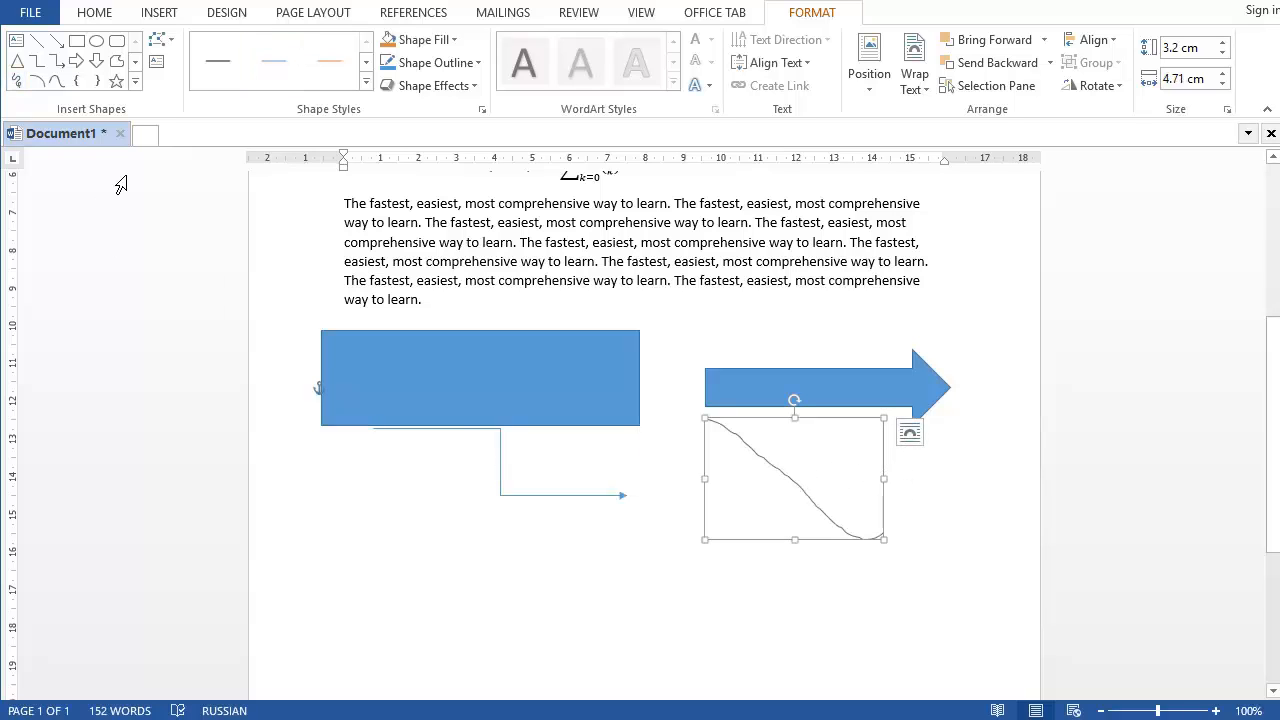
pyautogui.click(116, 80)
pyautogui.moveTo(332, 484); pyautogui.dragTo(460, 587)
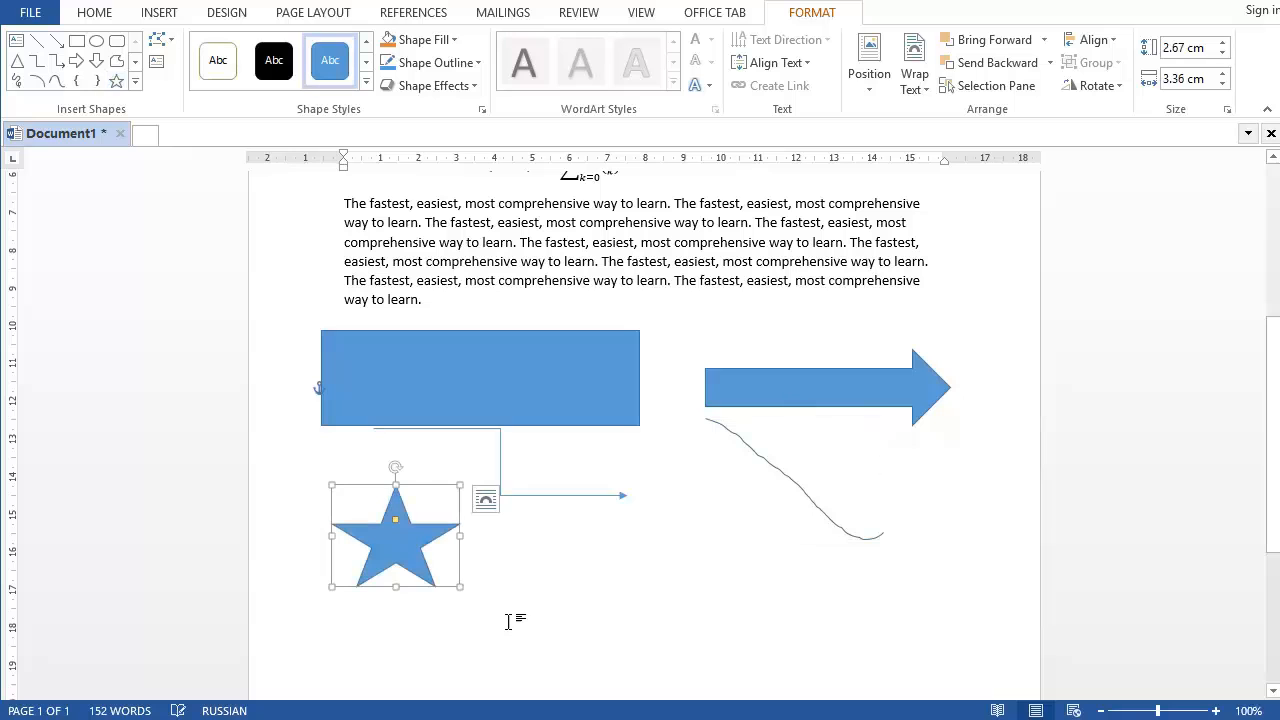
# Draw an explosion shape about 3.8 × 2.6 cm to the right of the star, below the elbow connector
pyautogui.click(152, 15)
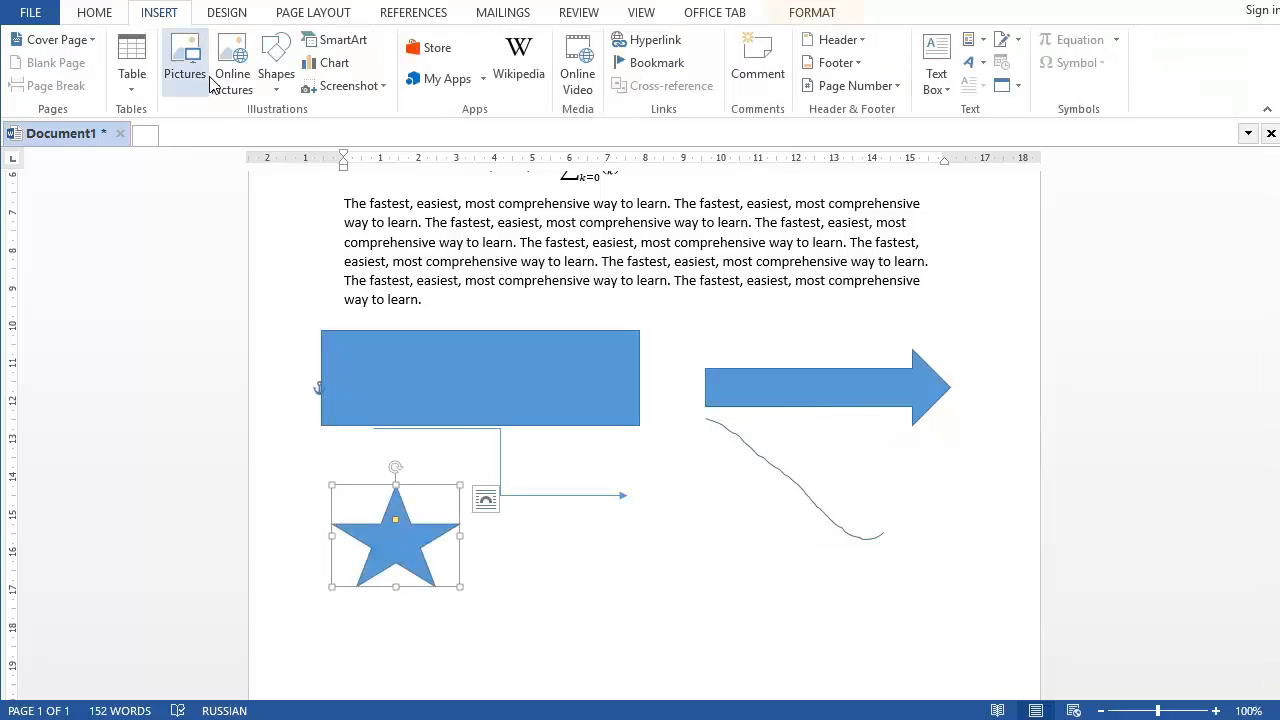
pyautogui.click(276, 62)
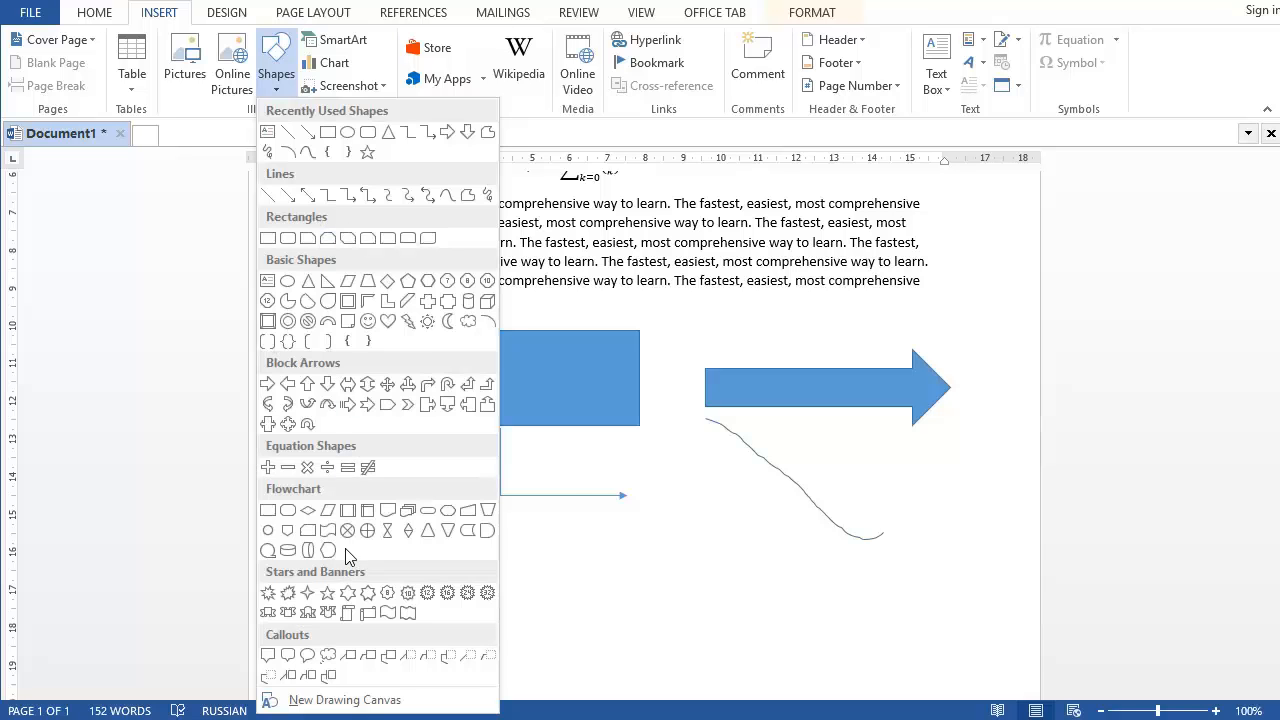
pyautogui.click(268, 593)
pyautogui.moveTo(657, 506); pyautogui.dragTo(800, 605)
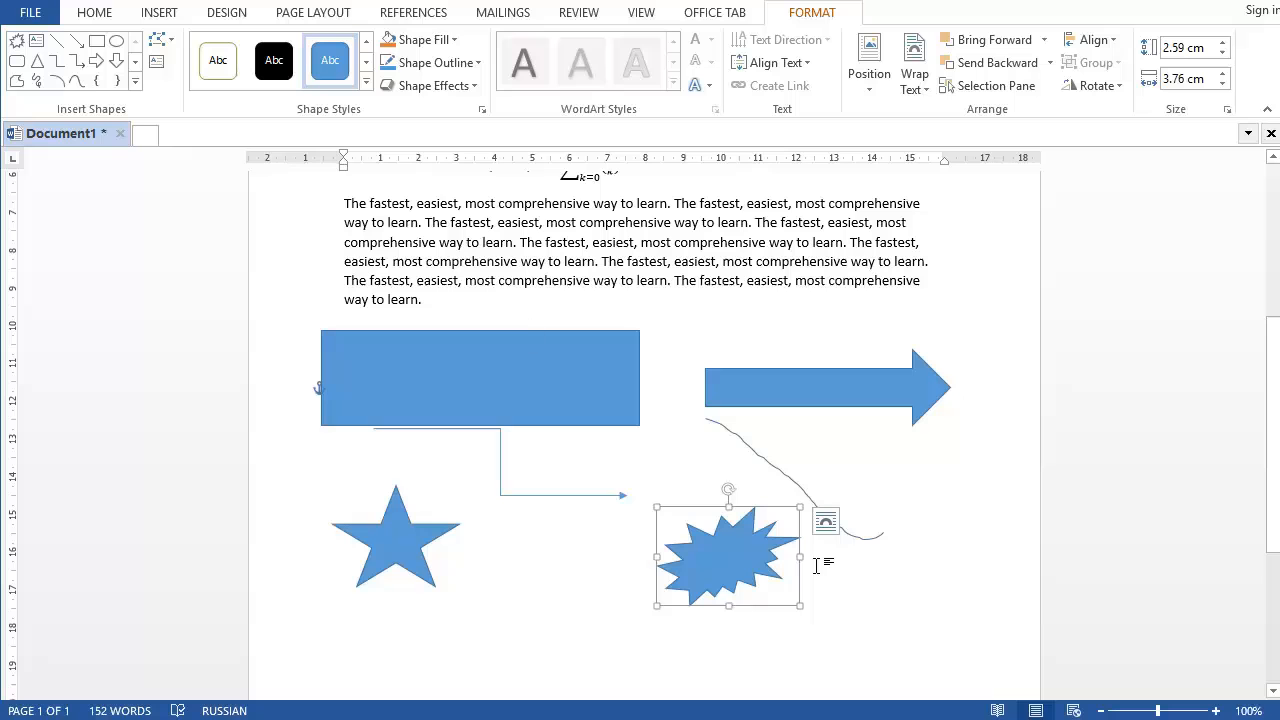
# Fill the explosion shape with standard purple and give it a light blue 6 pt outline
pyautogui.click(455, 41)
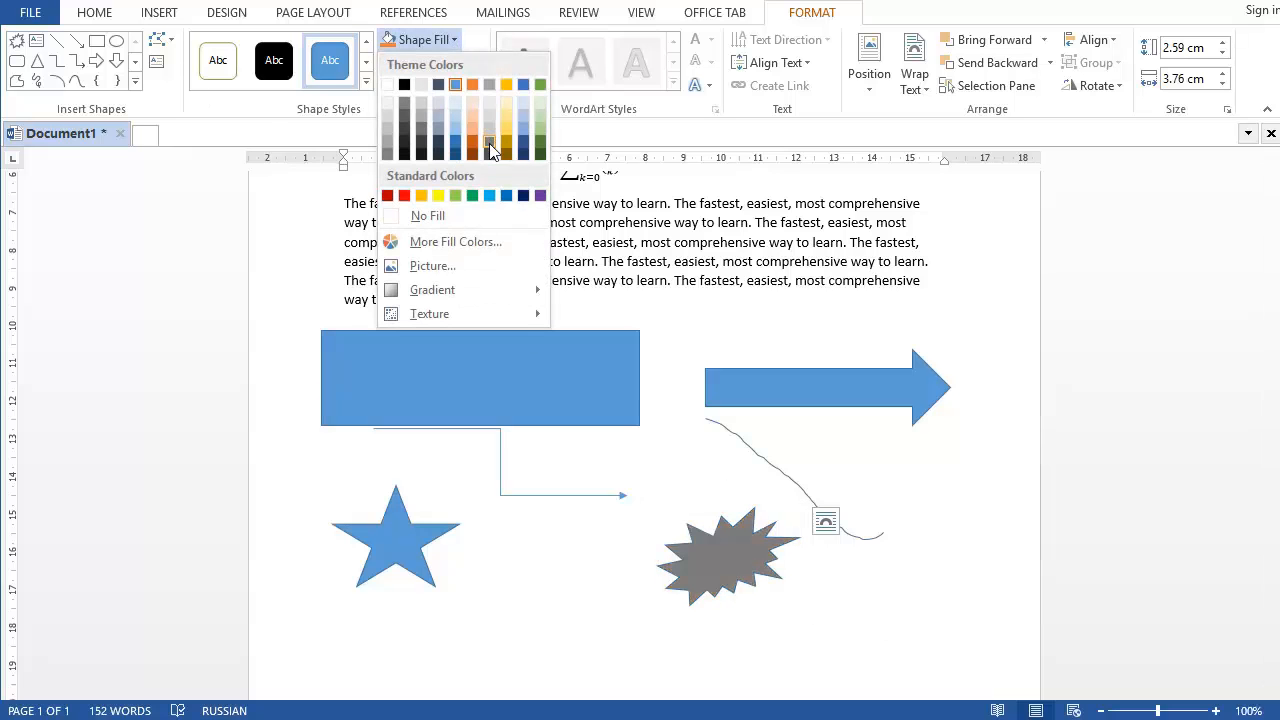
pyautogui.click(539, 195)
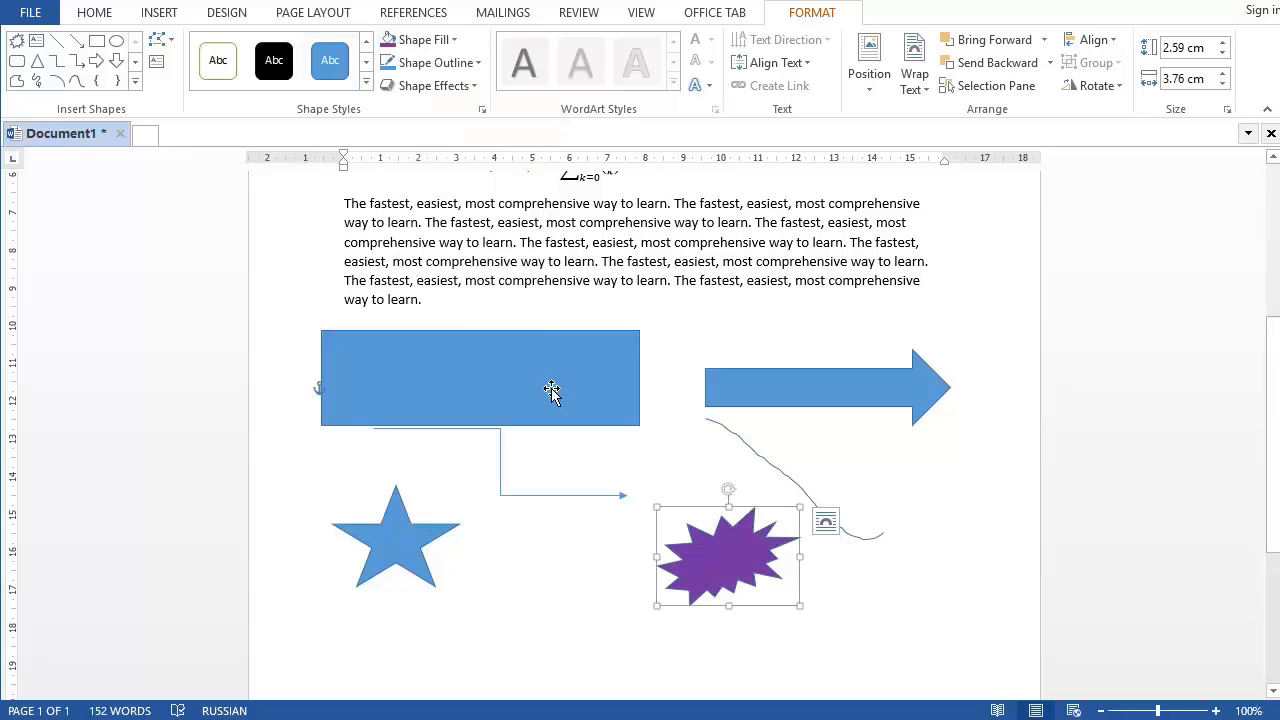
pyautogui.click(442, 62)
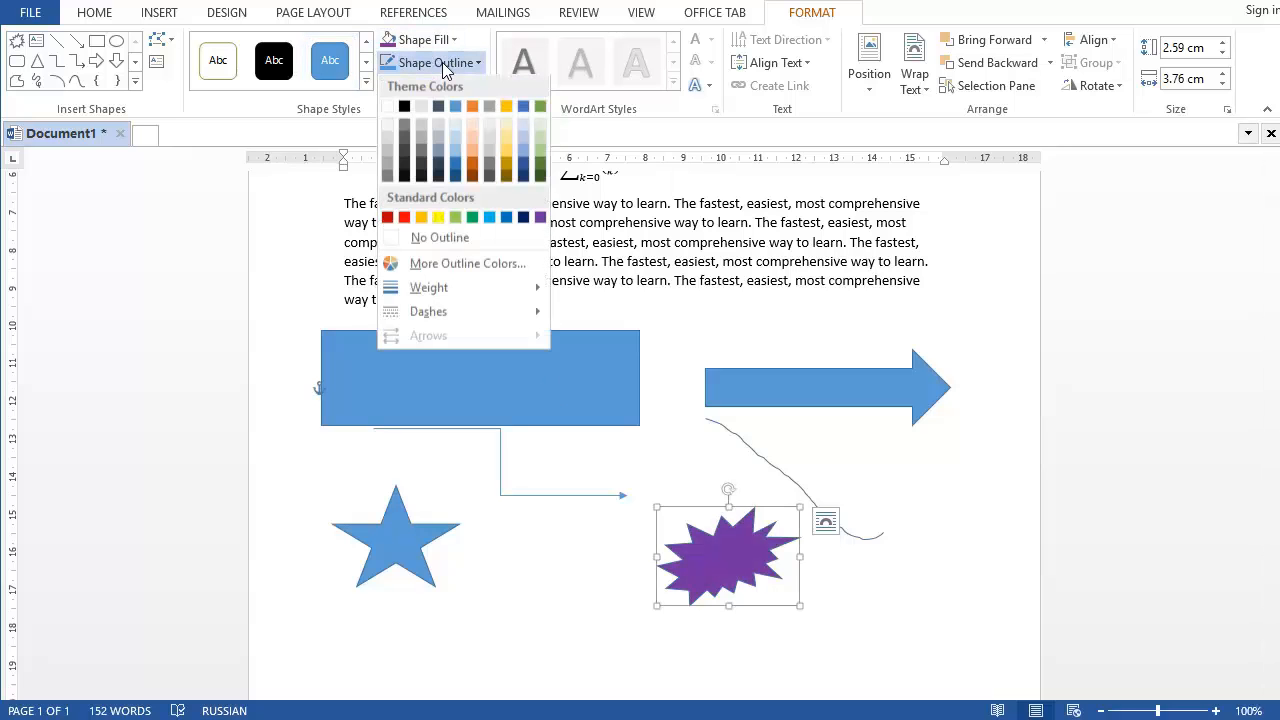
pyautogui.click(490, 220)
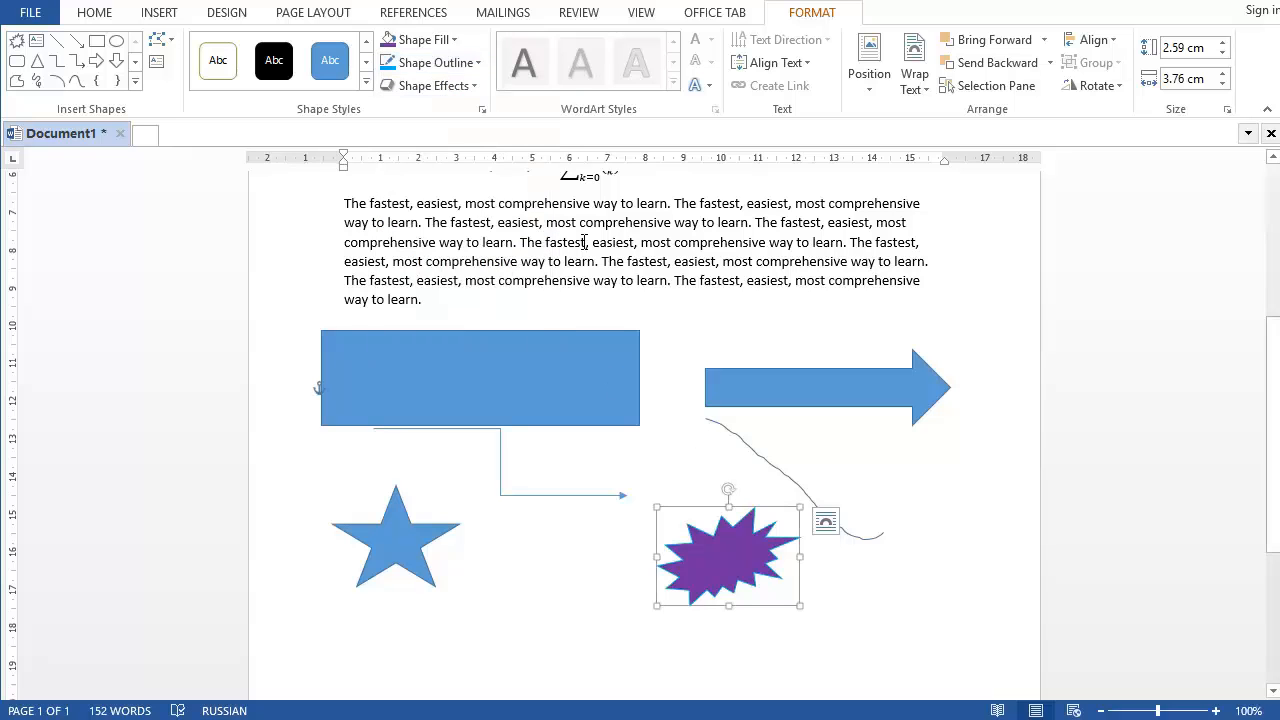
pyautogui.click(477, 63)
pyautogui.moveTo(537, 289)
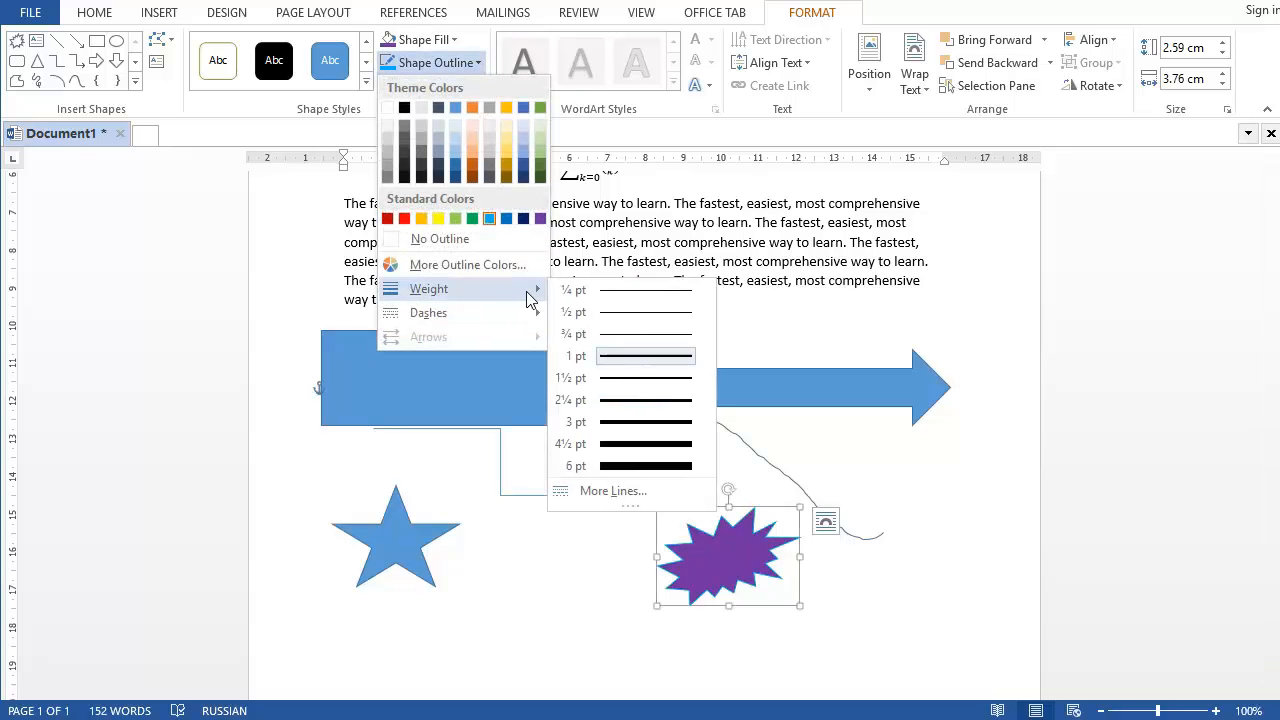
pyautogui.click(656, 472)
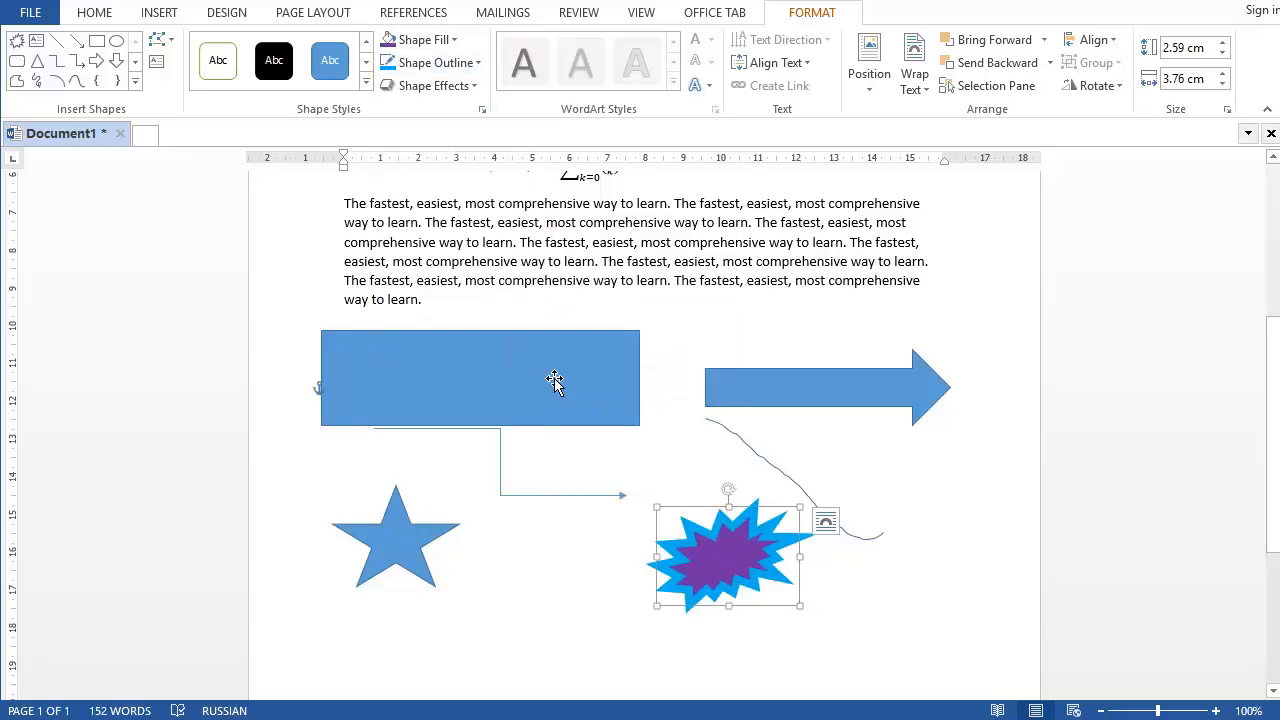
# Insert the rose picture from the lecture professional psd\images folder on the DevBkup (H:) drive
pyautogui.click(159, 12)
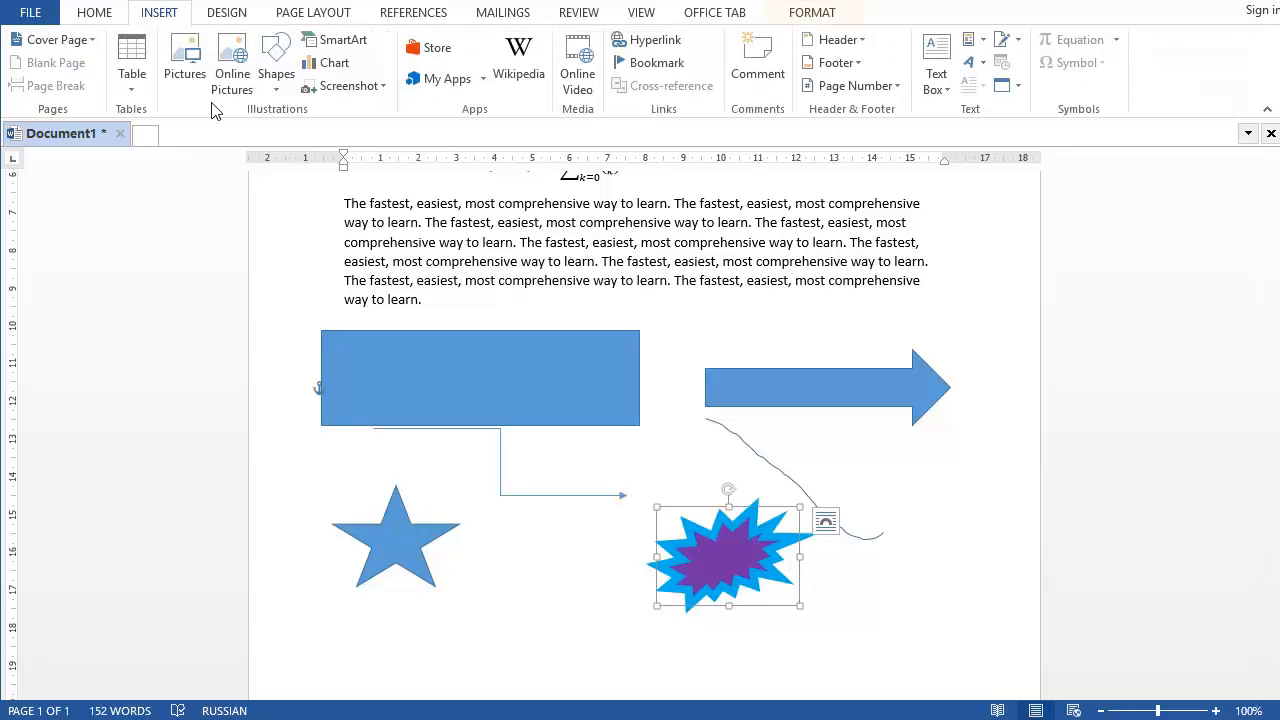
pyautogui.click(184, 62)
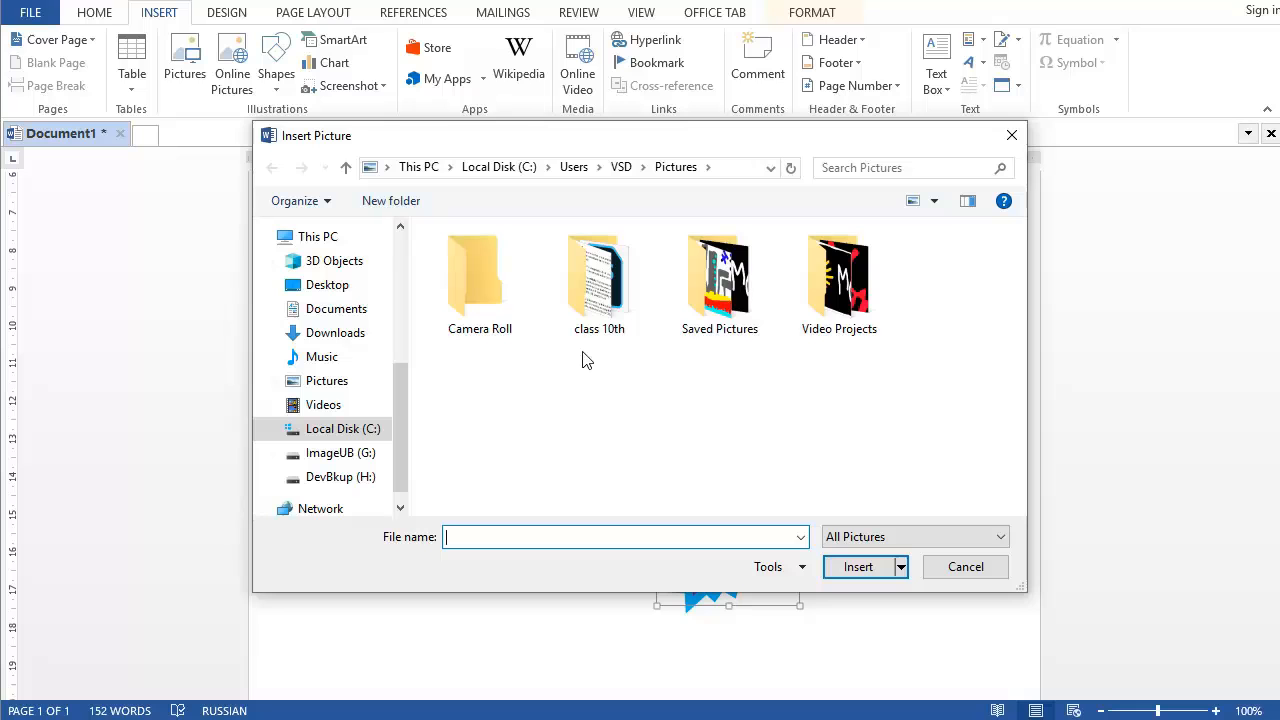
pyautogui.scroll(-1, 405, 400)
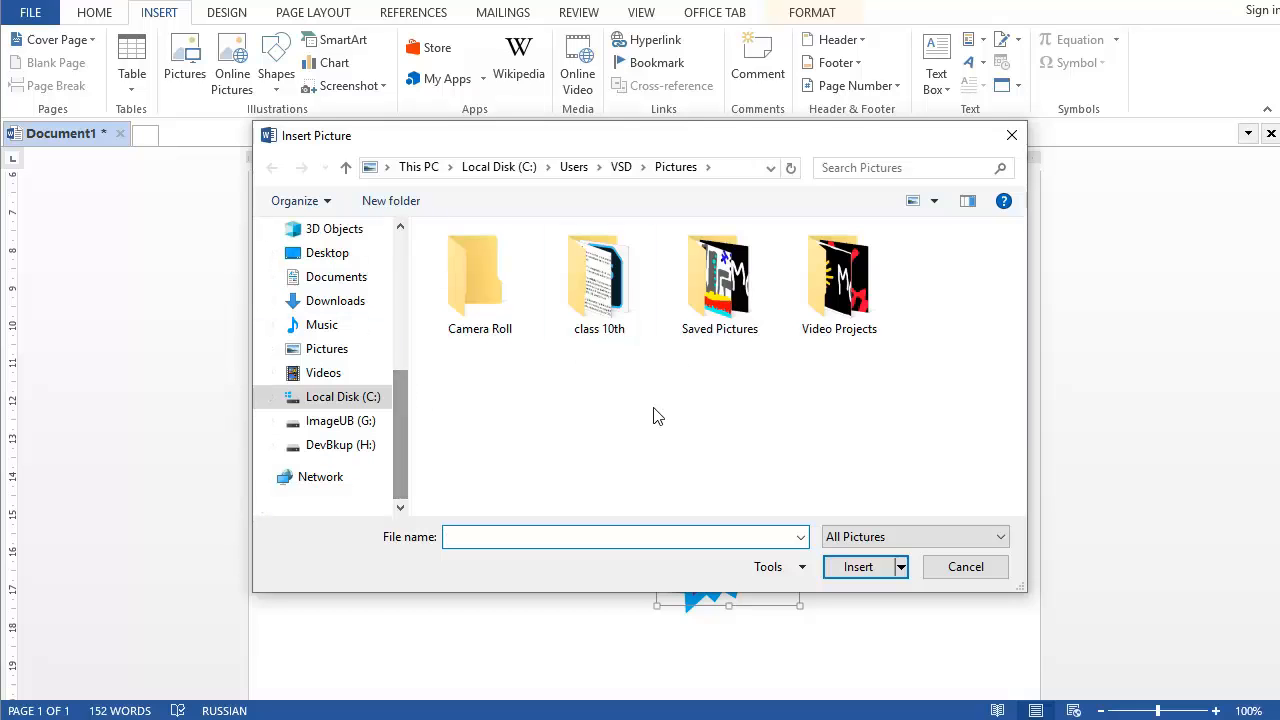
pyautogui.moveTo(755, 336)
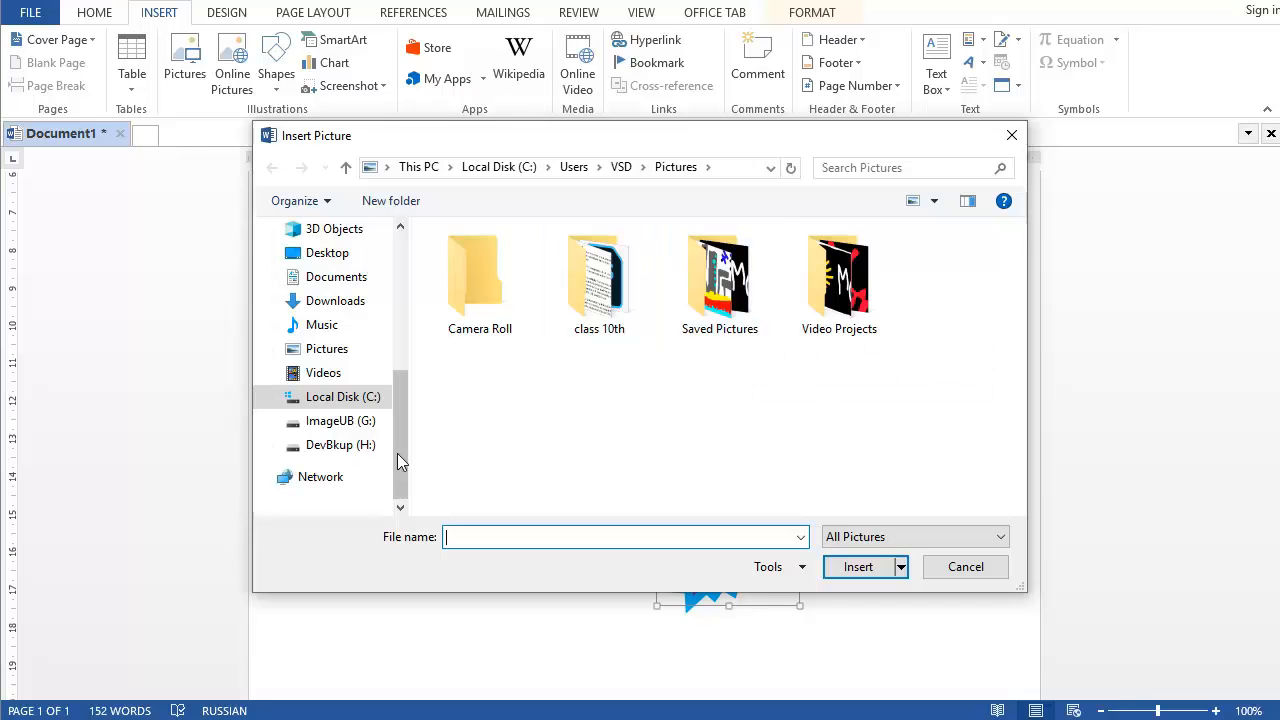
pyautogui.click(345, 444)
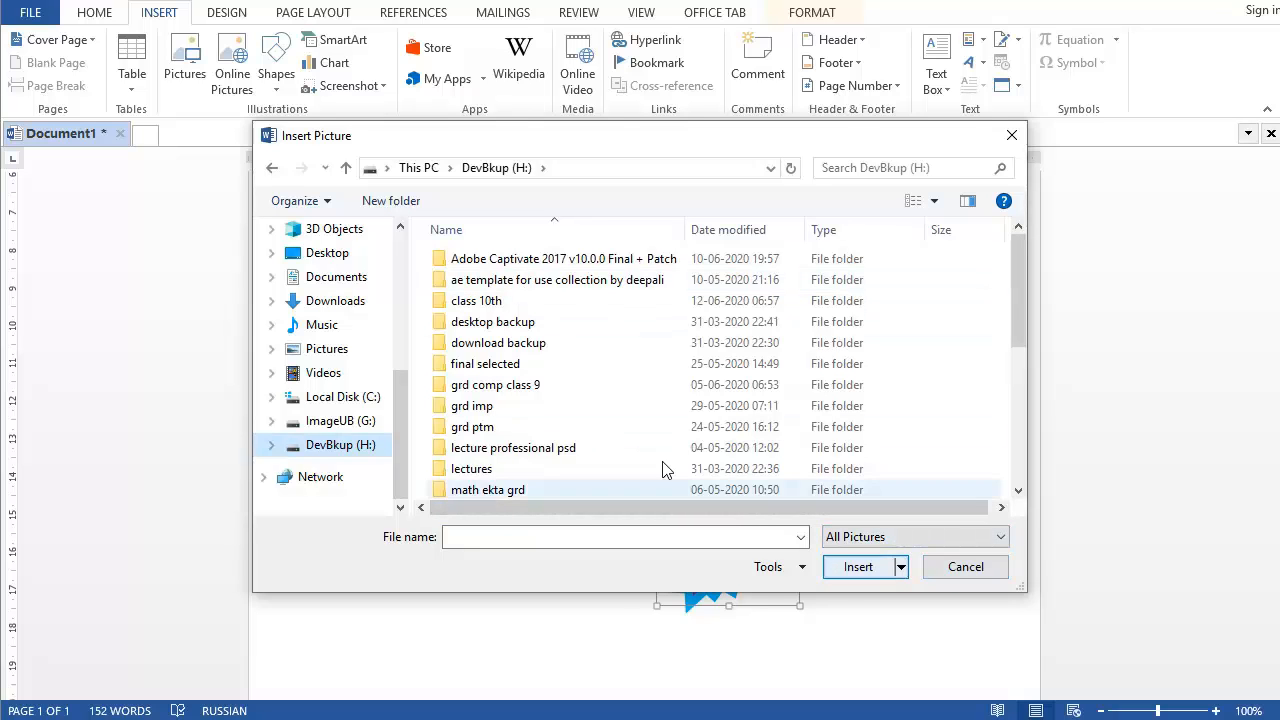
pyautogui.doubleClick(495, 447)
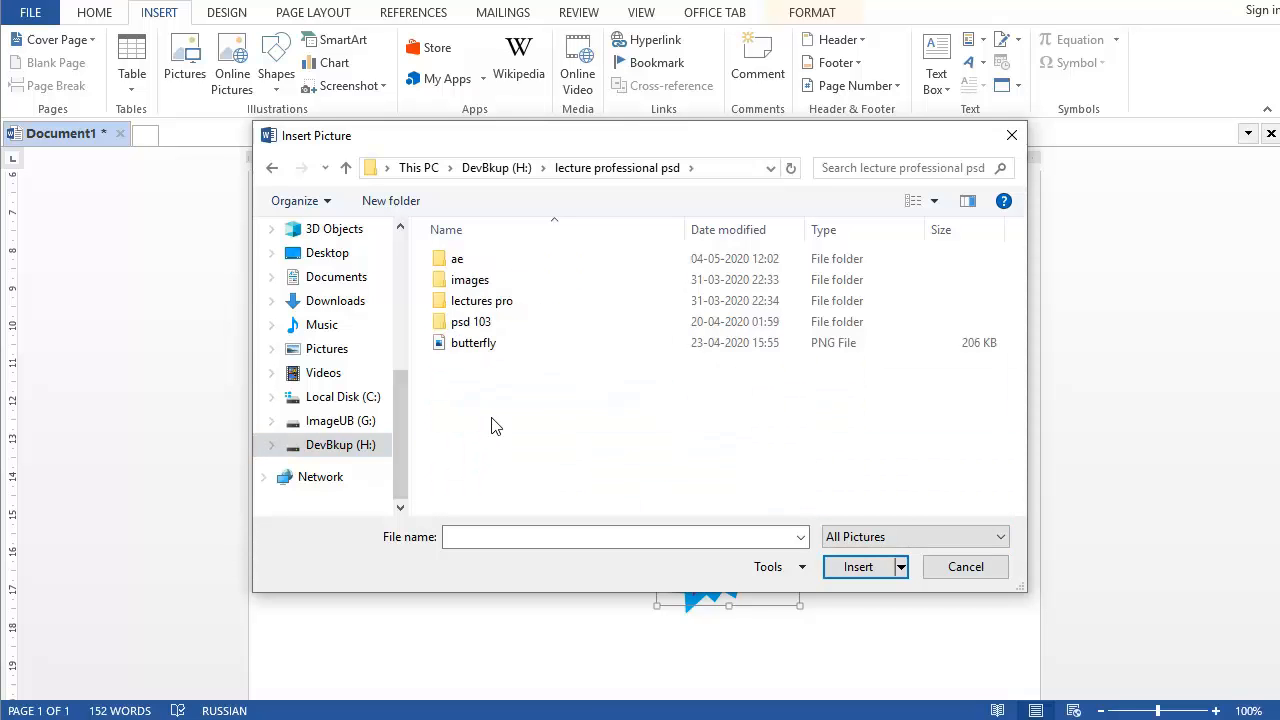
pyautogui.click(478, 287)
pyautogui.doubleClick(478, 287)
pyautogui.click(470, 285)
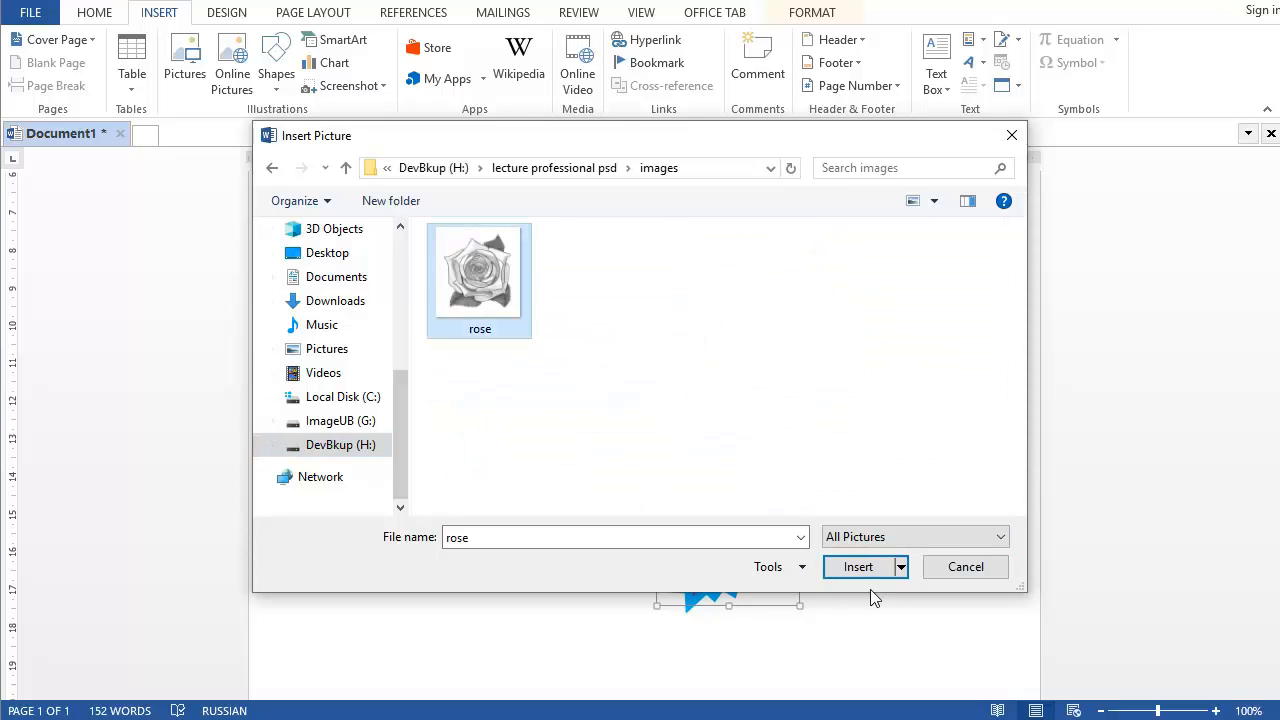
pyautogui.click(860, 566)
# Shrink the rose picture proportionally to about 6.7 × 6.3 cm
pyautogui.scroll(-5, 497, 394)
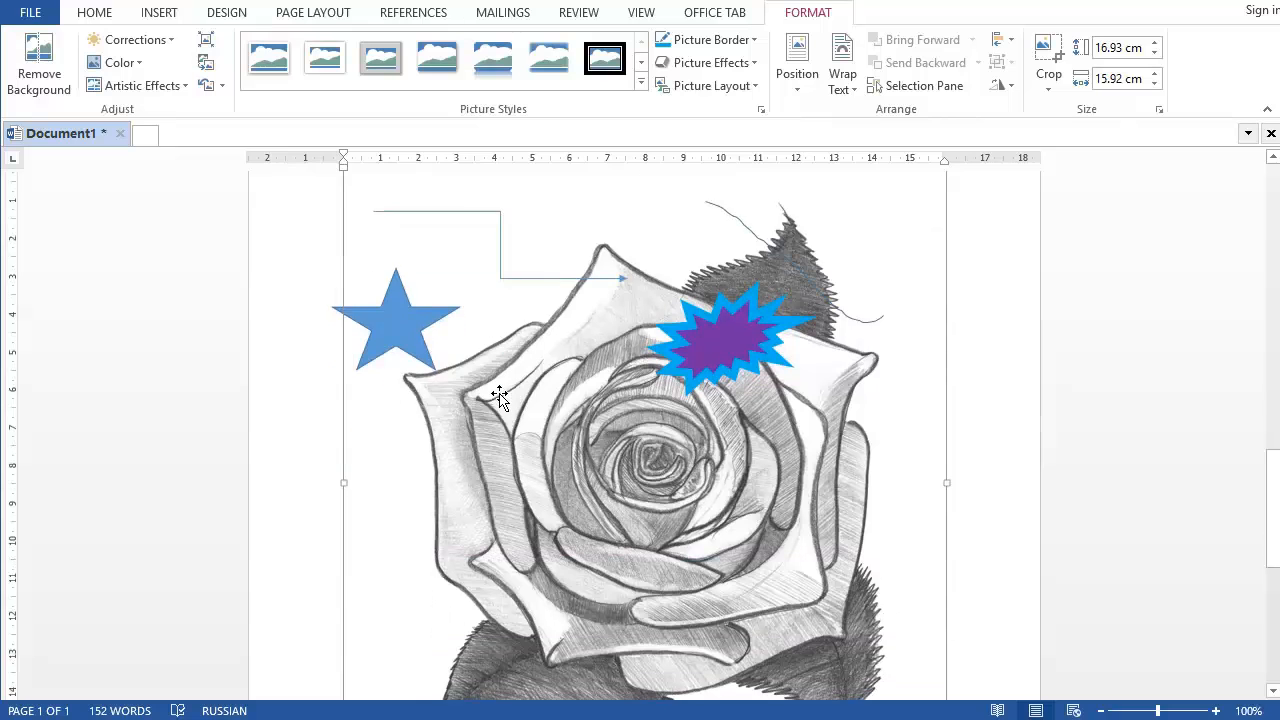
pyautogui.scroll(4, 997, 240)
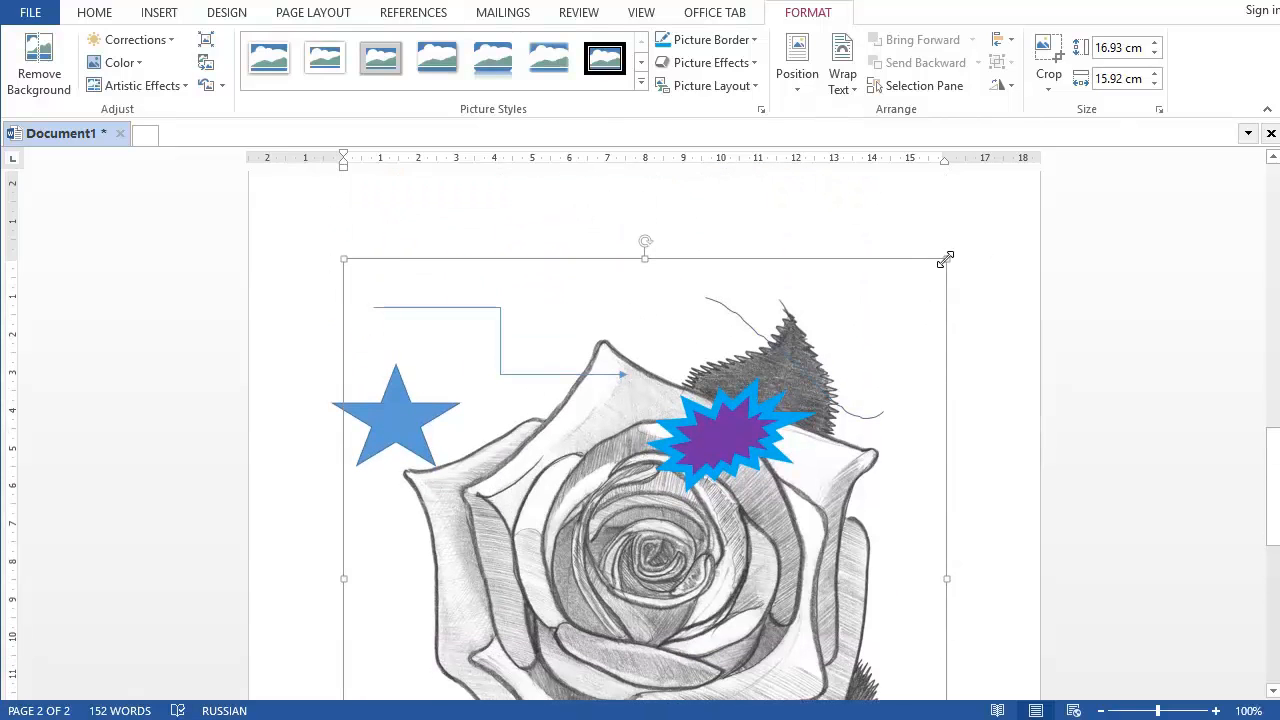
pyautogui.moveTo(947, 259); pyautogui.dragTo(714, 431)
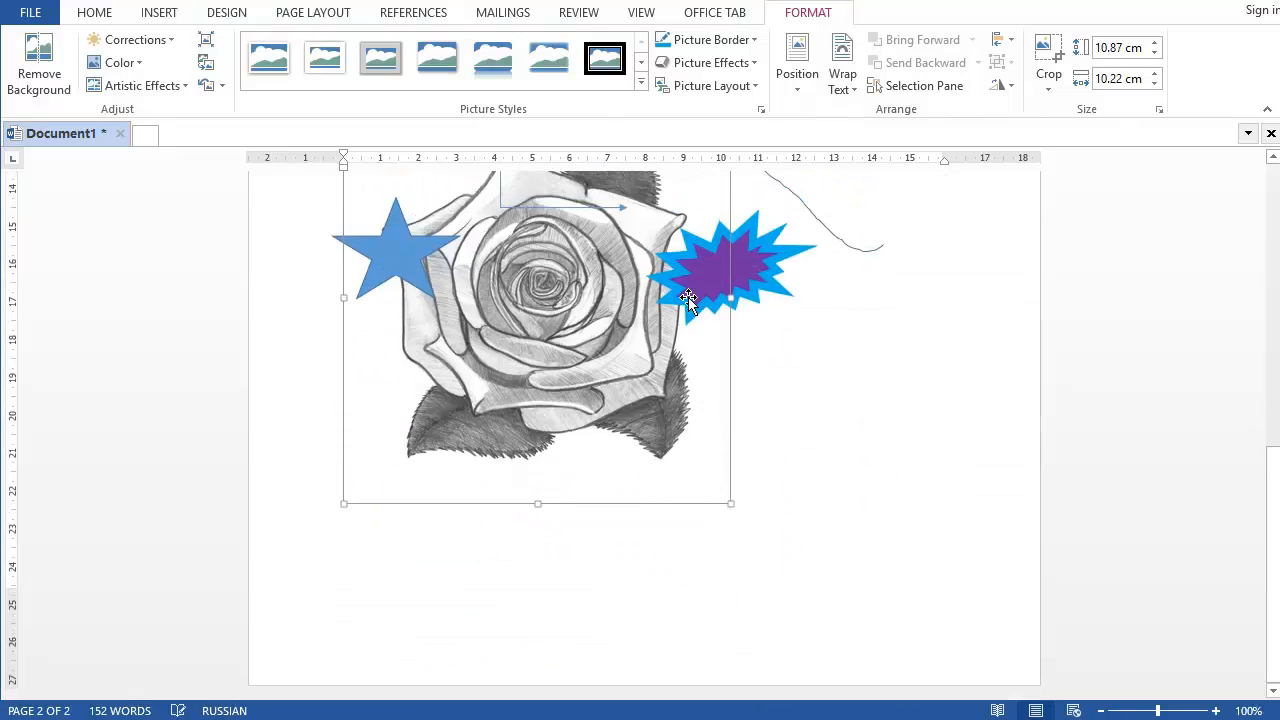
pyautogui.scroll(3, 691, 277)
pyautogui.moveTo(729, 236); pyautogui.dragTo(580, 393)
# Set the rose picture to float in front of text and move it into the empty area below the star and explosion shapes
pyautogui.moveTo(500, 374); pyautogui.dragTo(768, 418)
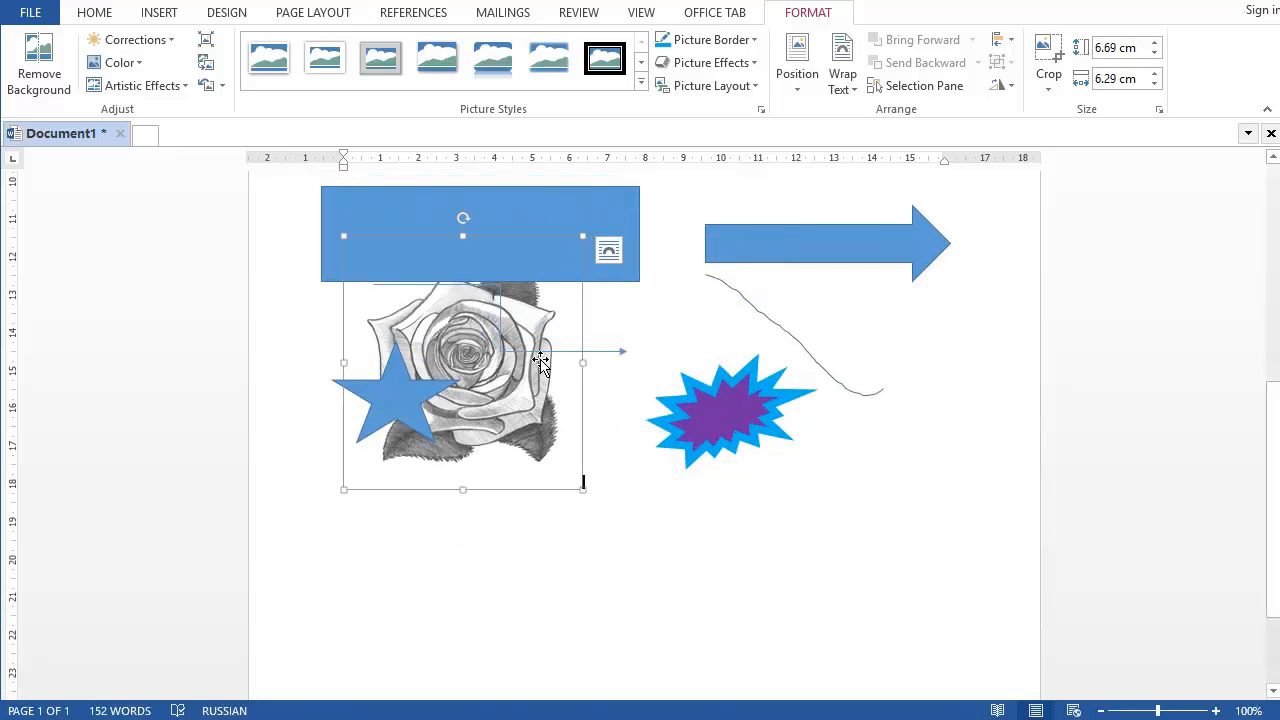
pyautogui.click(608, 250)
pyautogui.click(757, 425)
pyautogui.moveTo(501, 321); pyautogui.dragTo(747, 505)
pyautogui.scroll(-3, 747, 498)
pyautogui.moveTo(714, 391); pyautogui.dragTo(552, 452)
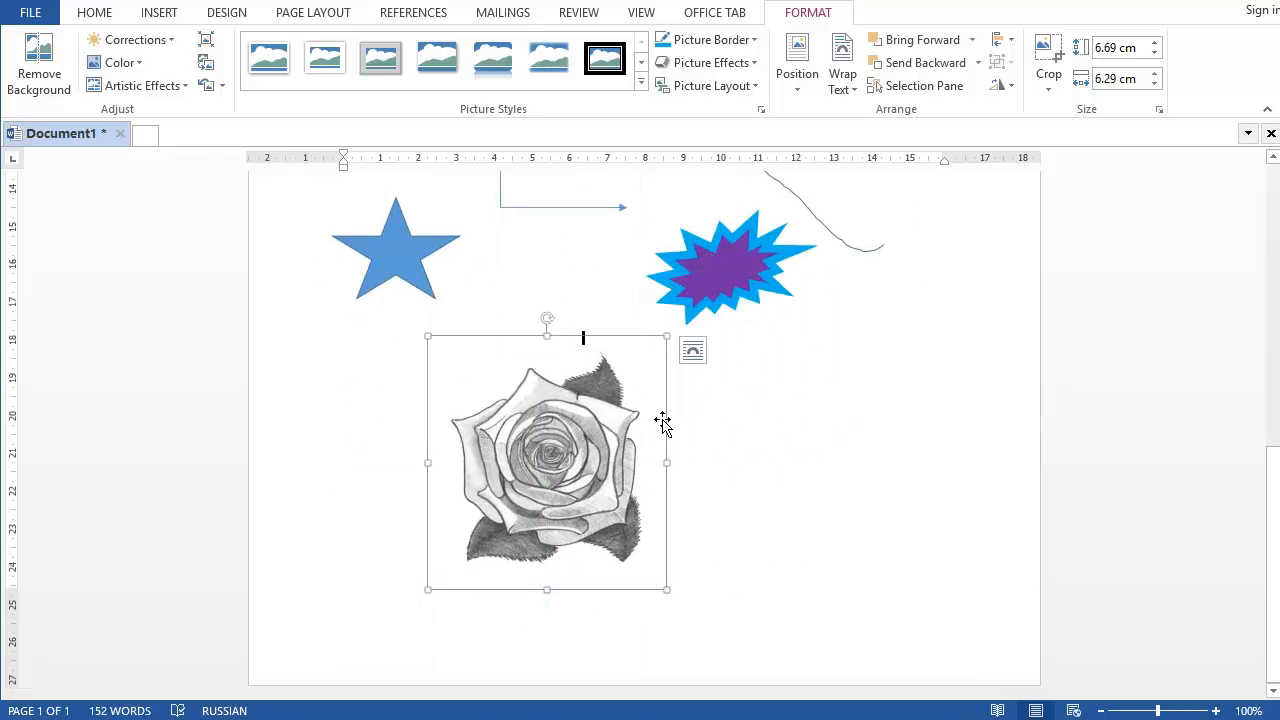
# Insert a Grouped List SmartArt graphic
pyautogui.click(160, 13)
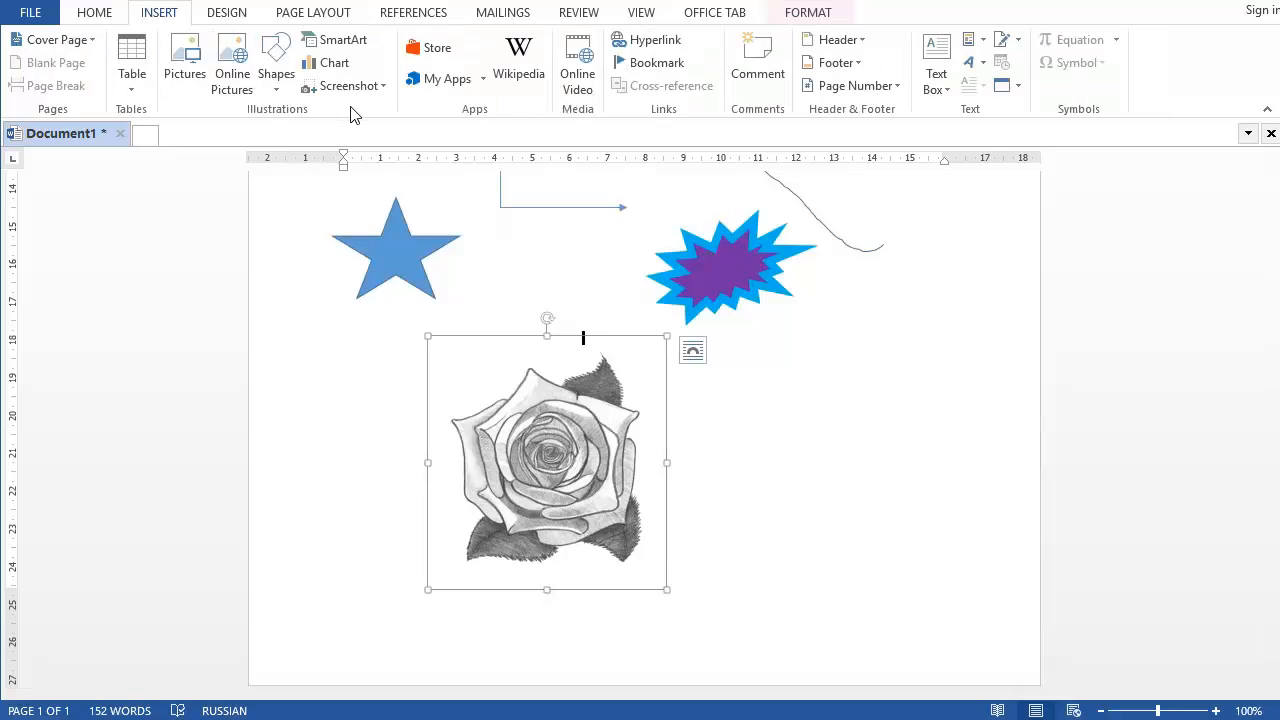
pyautogui.click(360, 46)
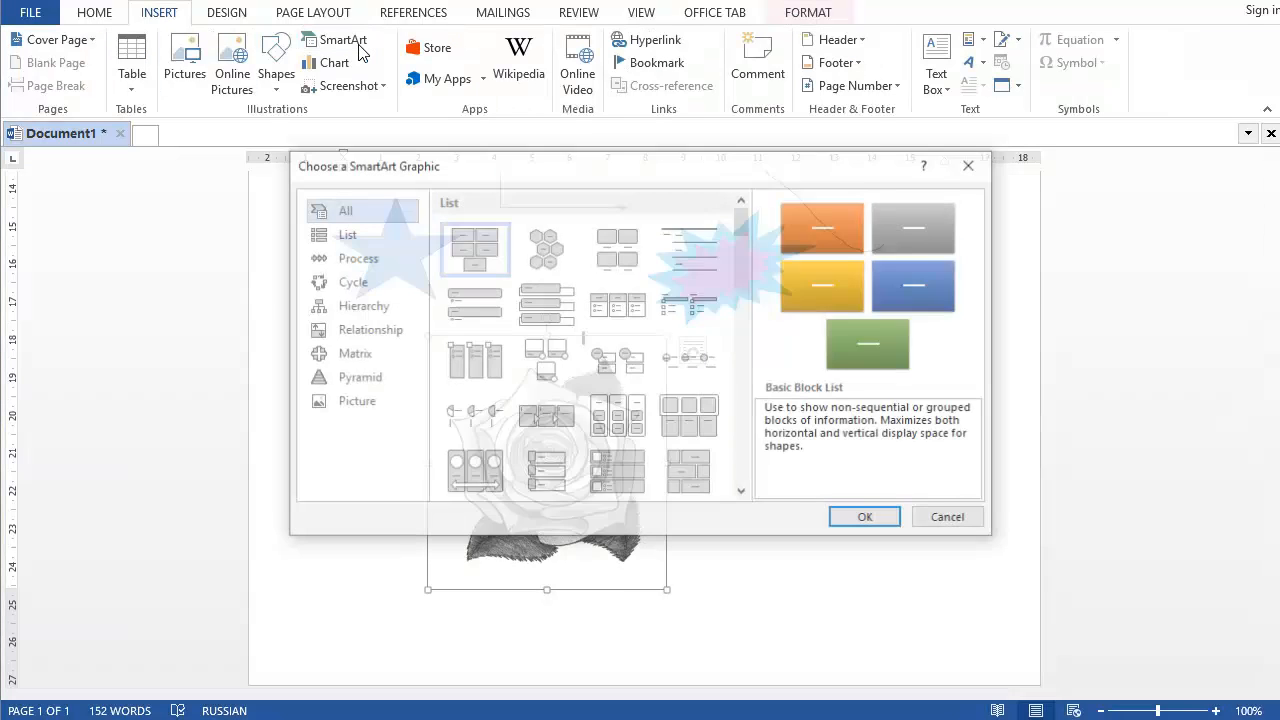
pyautogui.click(614, 434)
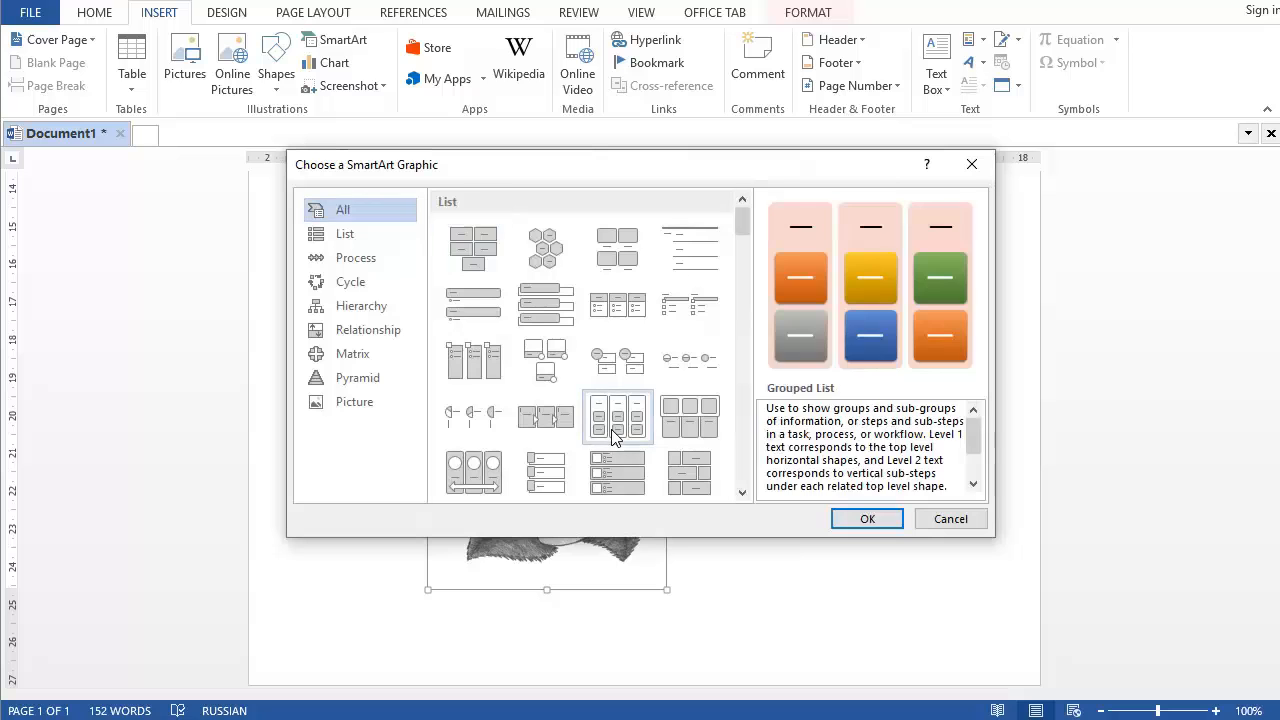
pyautogui.click(876, 519)
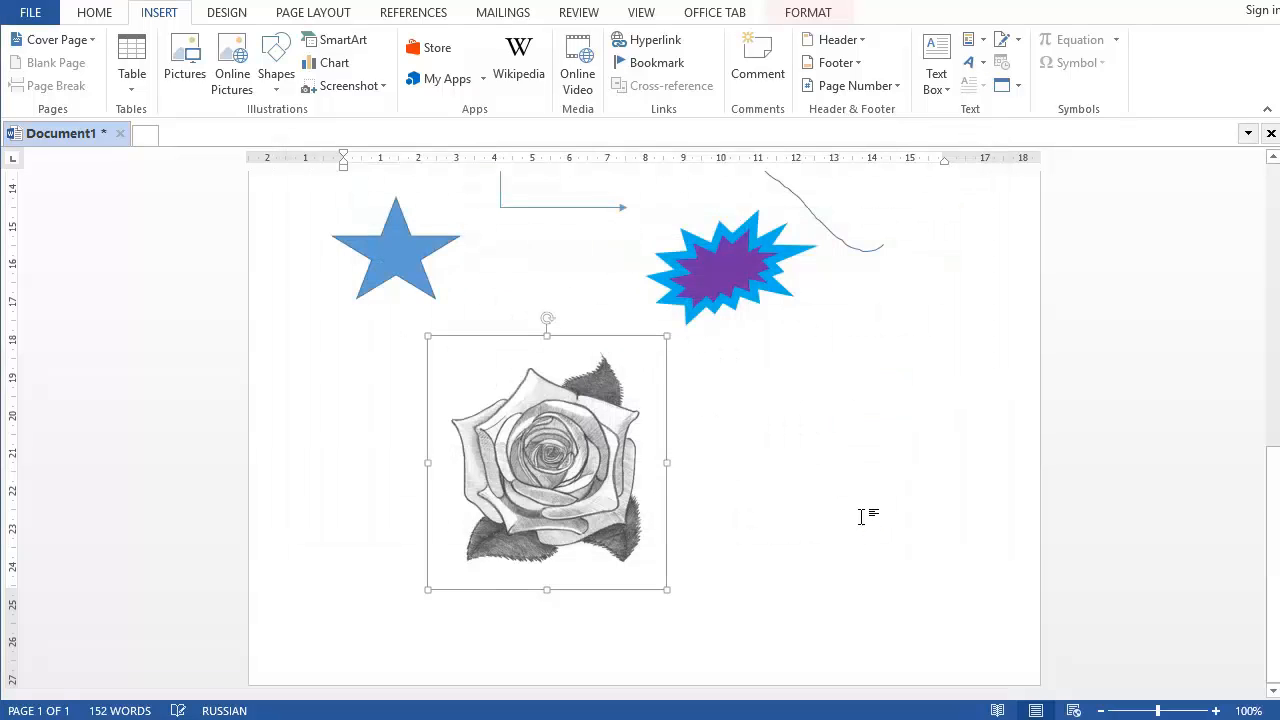
# Shift the lower text box of the first SmartArt group slightly and shrink the whole graphic to a strip about 14.3 × 2.5 cm
pyautogui.moveTo(560, 255); pyautogui.dragTo(567, 535)
pyautogui.moveTo(369, 344); pyautogui.dragTo(363, 371)
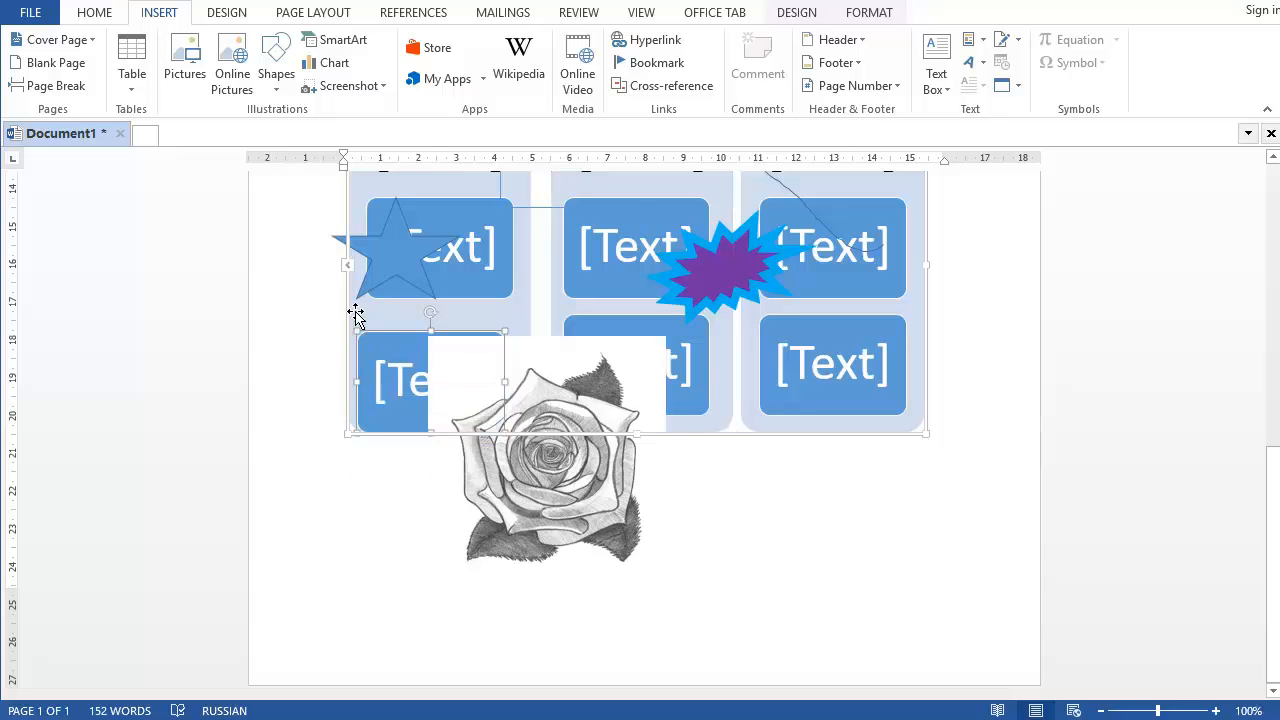
pyautogui.scroll(3, 390, 302)
pyautogui.moveTo(346, 240); pyautogui.dragTo(380, 477)
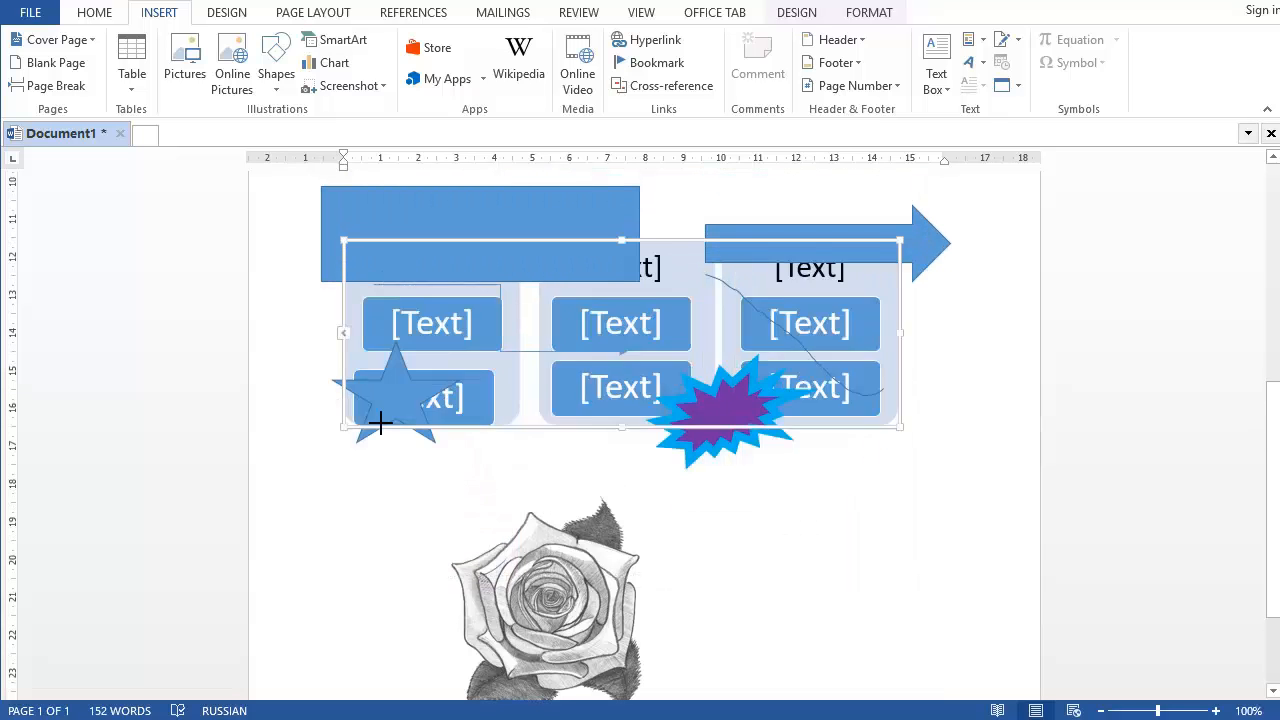
# Set the SmartArt graphic to float in front of text and shift its first group's background panel about 1.2 cm to the right
pyautogui.click(909, 252)
pyautogui.click(1057, 430)
pyautogui.click(482, 237)
pyautogui.scroll(-2, 480, 221)
pyautogui.scroll(1, 422, 192)
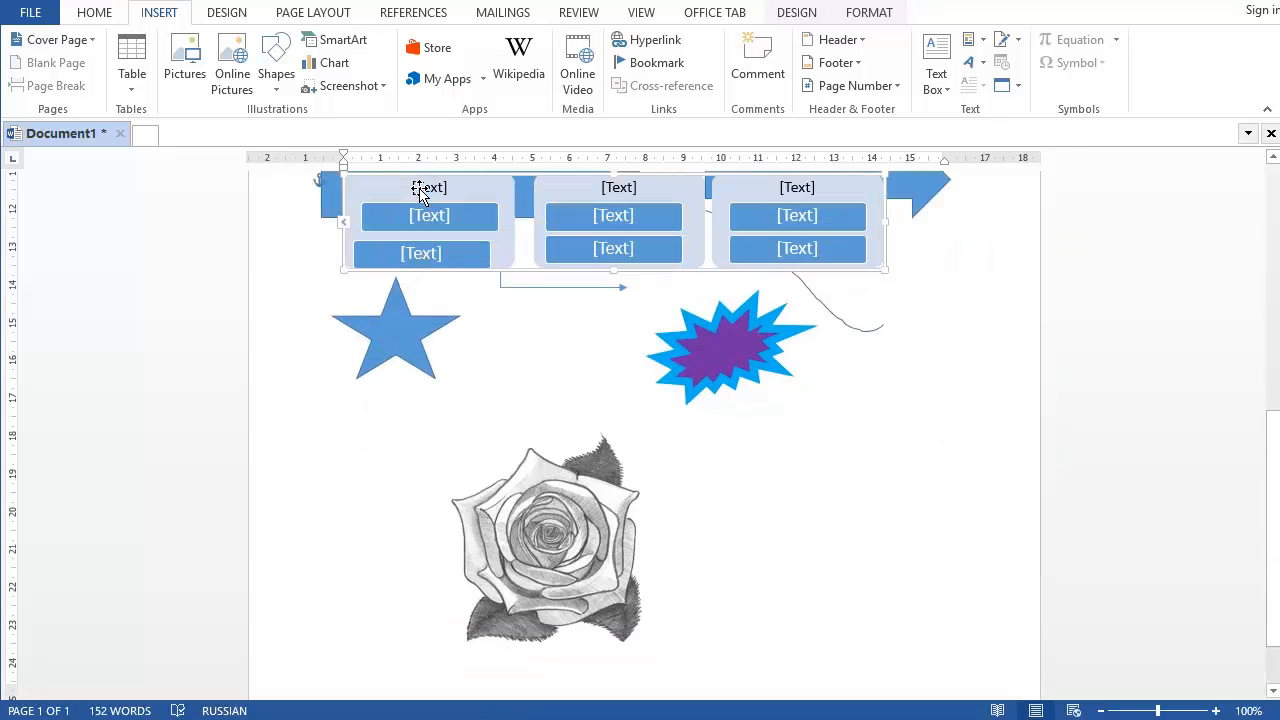
pyautogui.moveTo(354, 206); pyautogui.dragTo(393, 478)
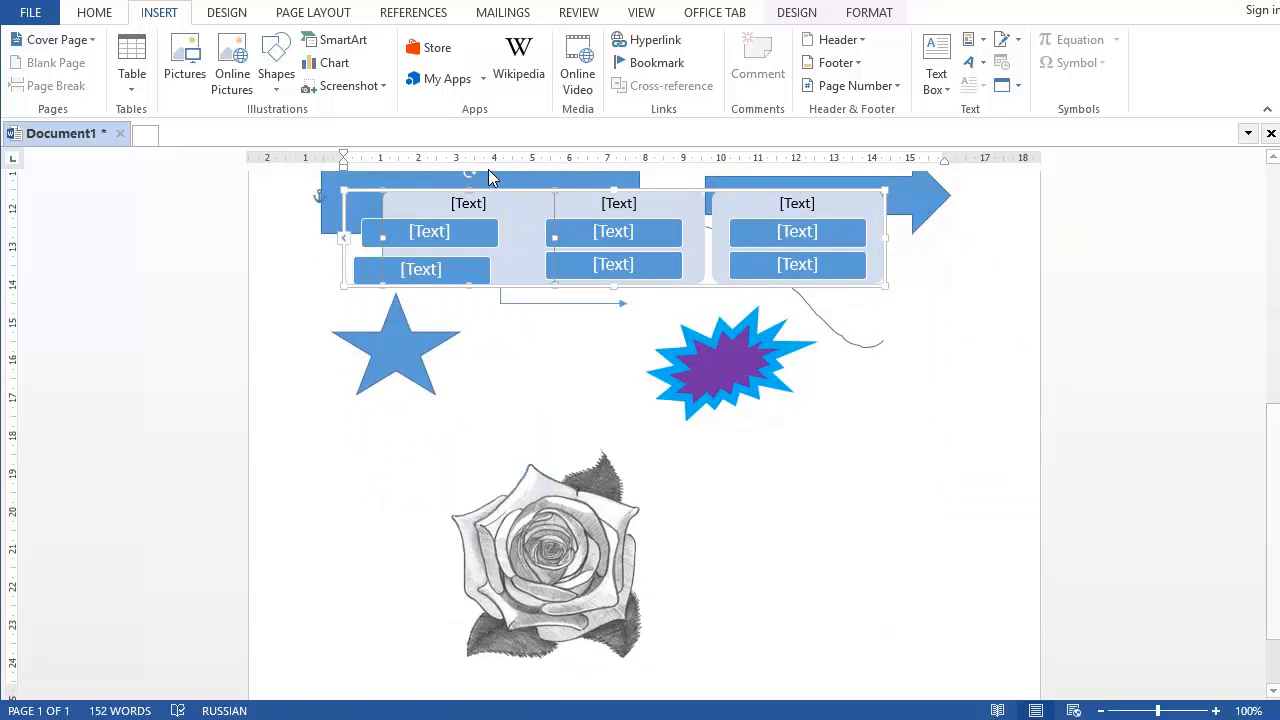
pyautogui.moveTo(505, 189); pyautogui.dragTo(512, 273)
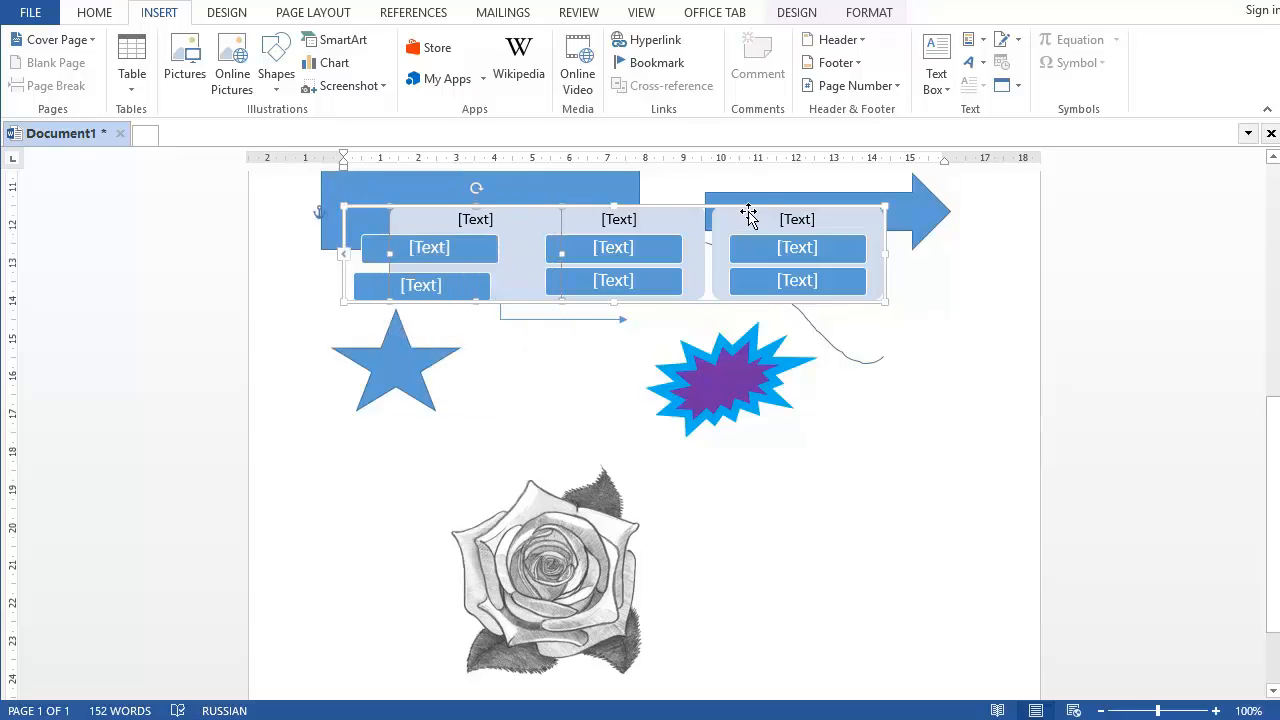
# Move the whole SmartArt graphic below the rose picture, near the bottom of the page
pyautogui.rightClick(844, 216)
pyautogui.click(850, 210)
pyautogui.moveTo(775, 207); pyautogui.dragTo(838, 280)
pyautogui.click(923, 391)
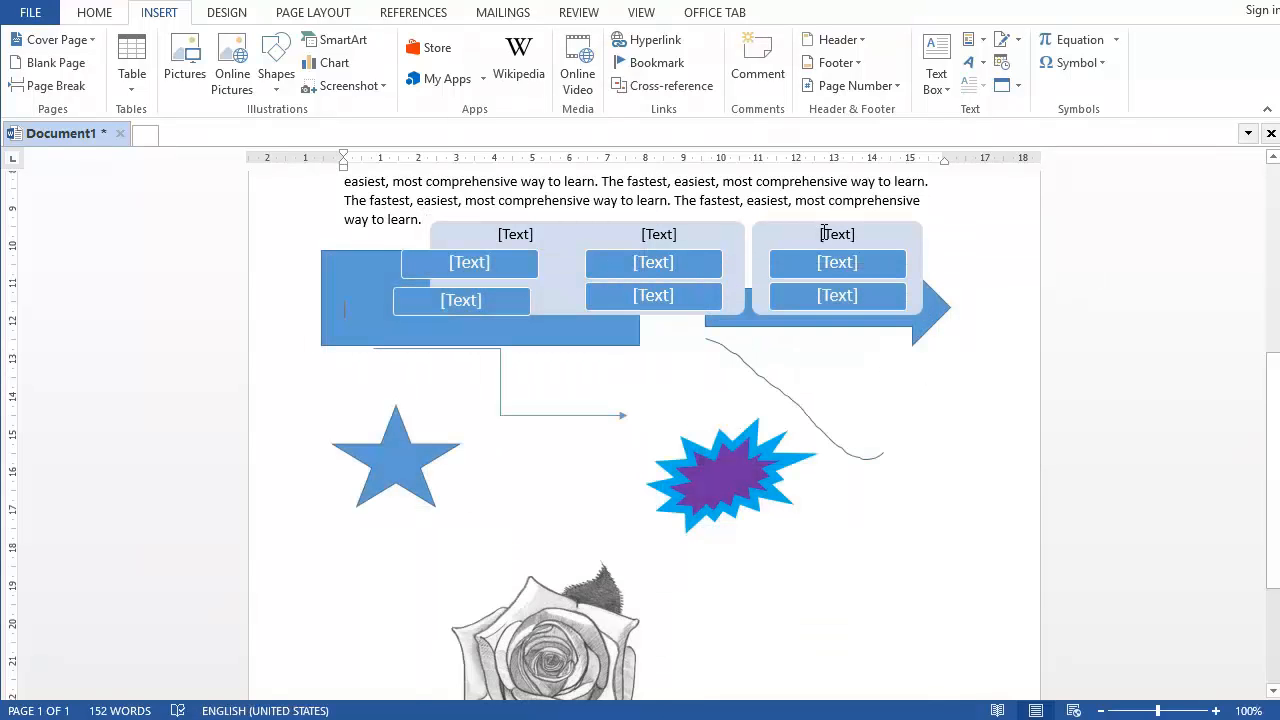
pyautogui.click(826, 232)
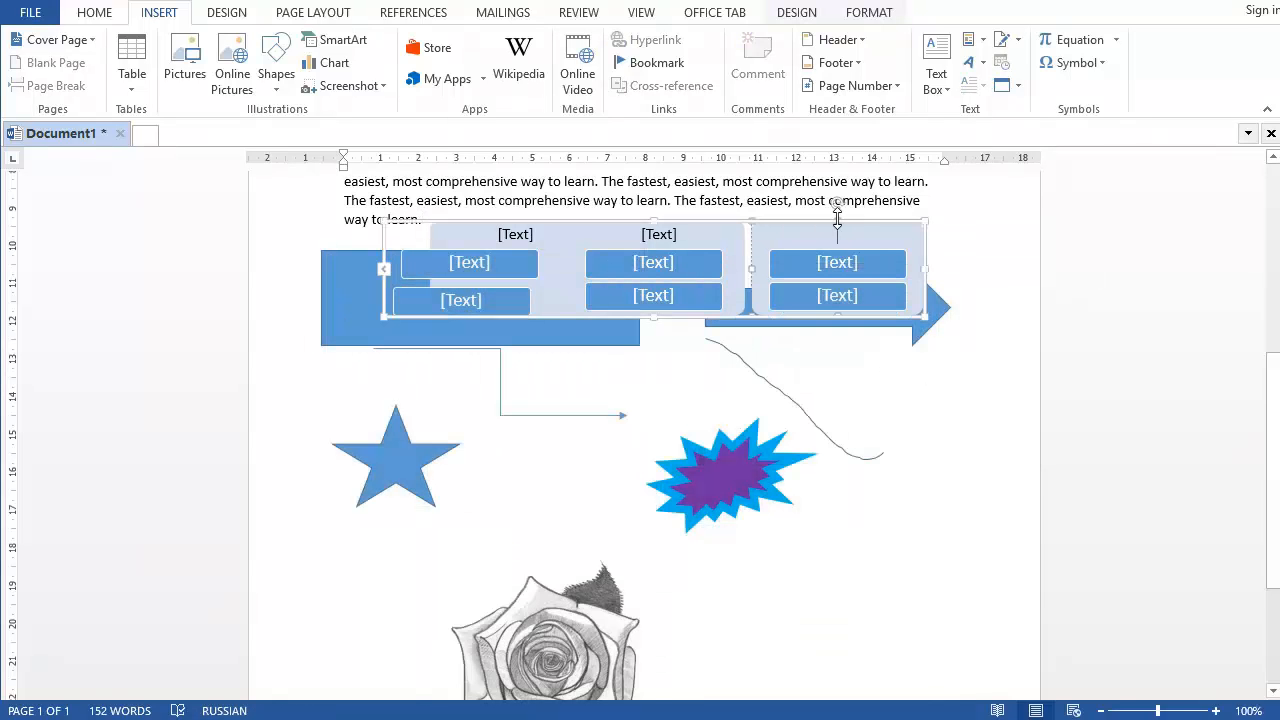
pyautogui.moveTo(842, 225); pyautogui.dragTo(849, 571)
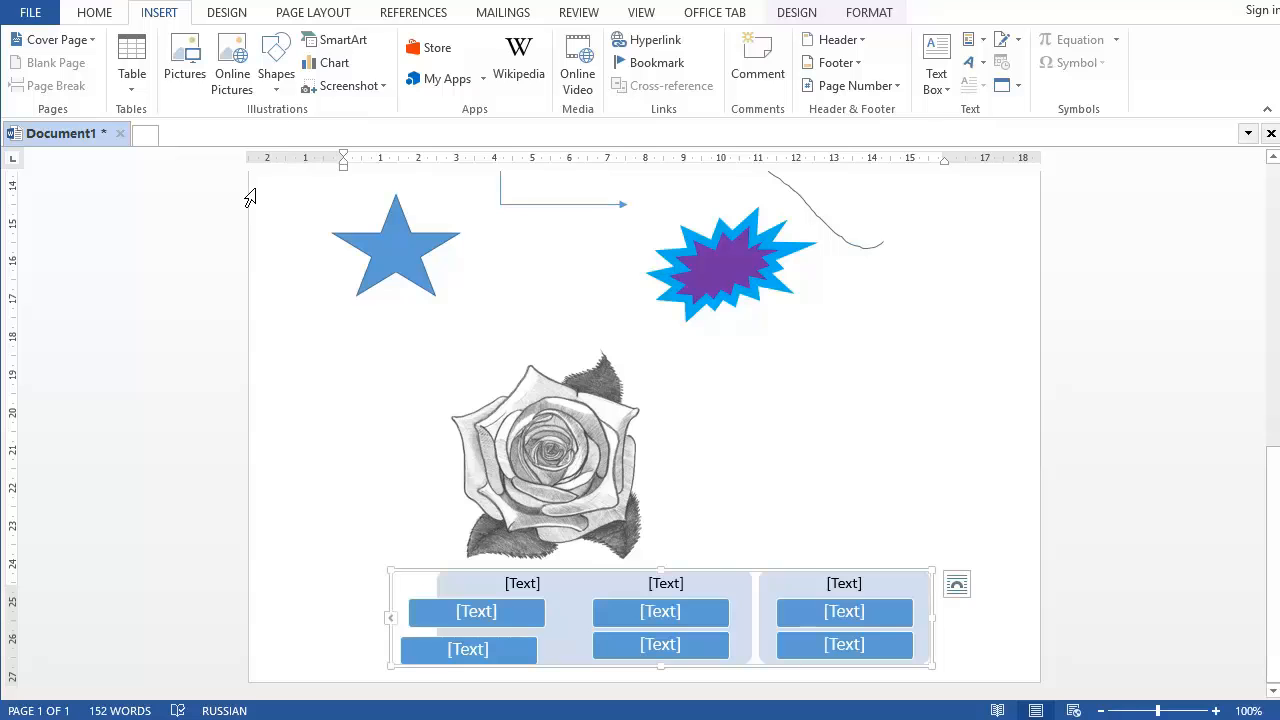
pyautogui.click(280, 80)
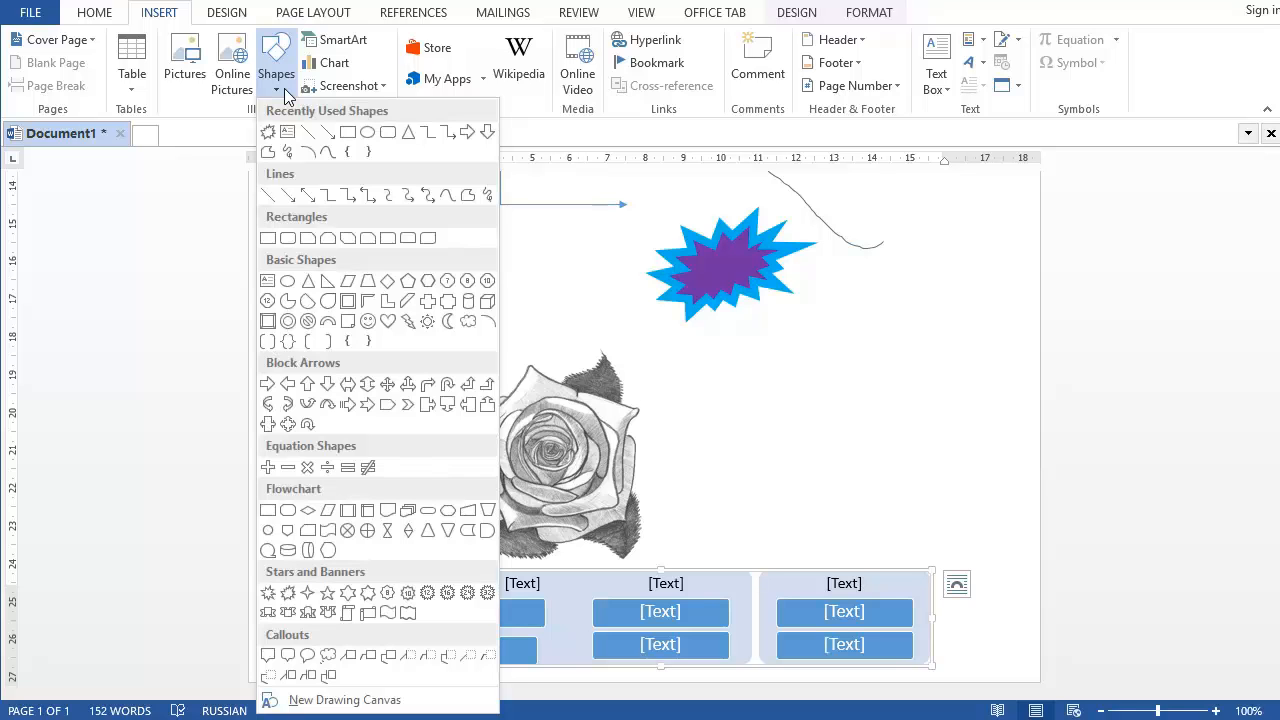
pyautogui.click(811, 420)
pyautogui.scroll(3, 395, 393)
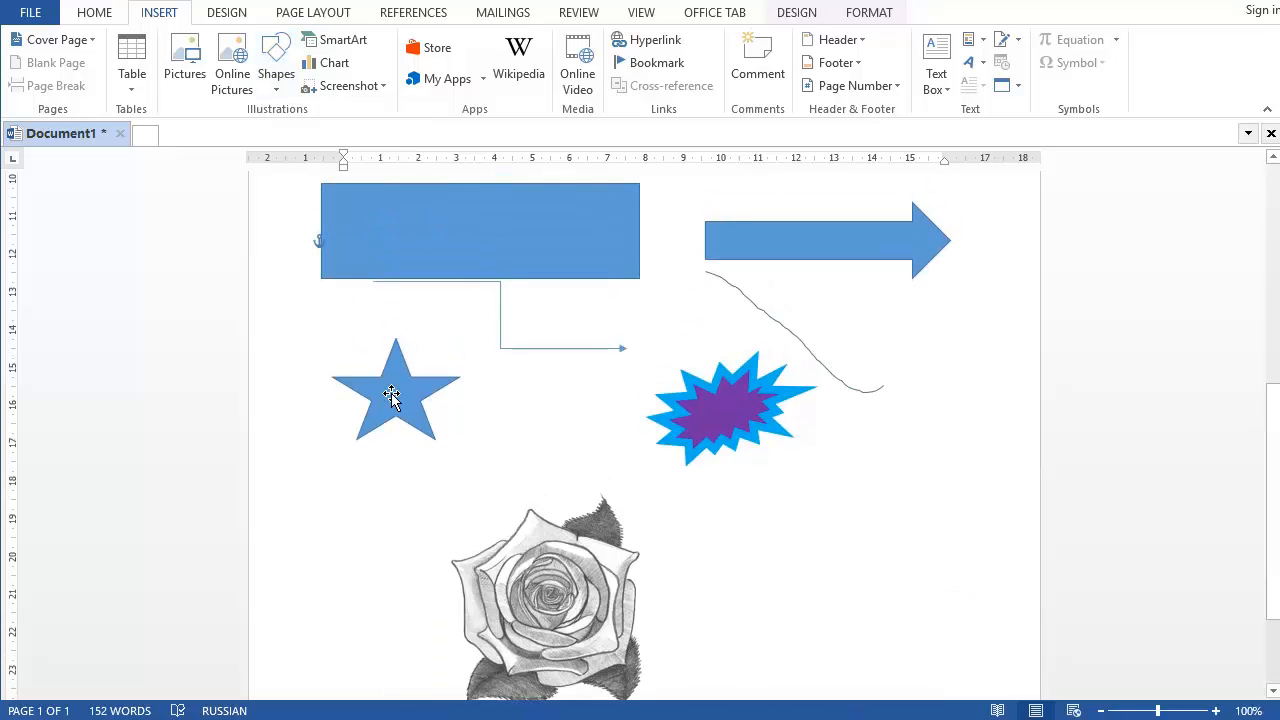
pyautogui.scroll(10, 391, 395)
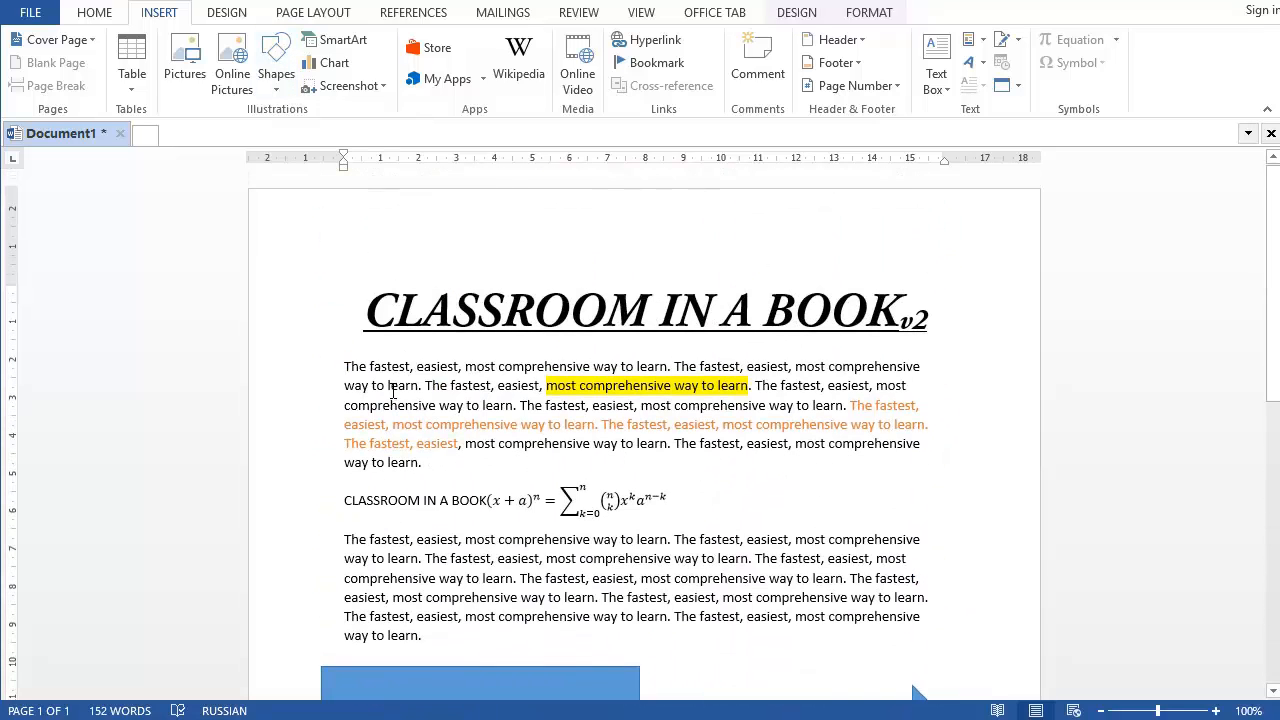